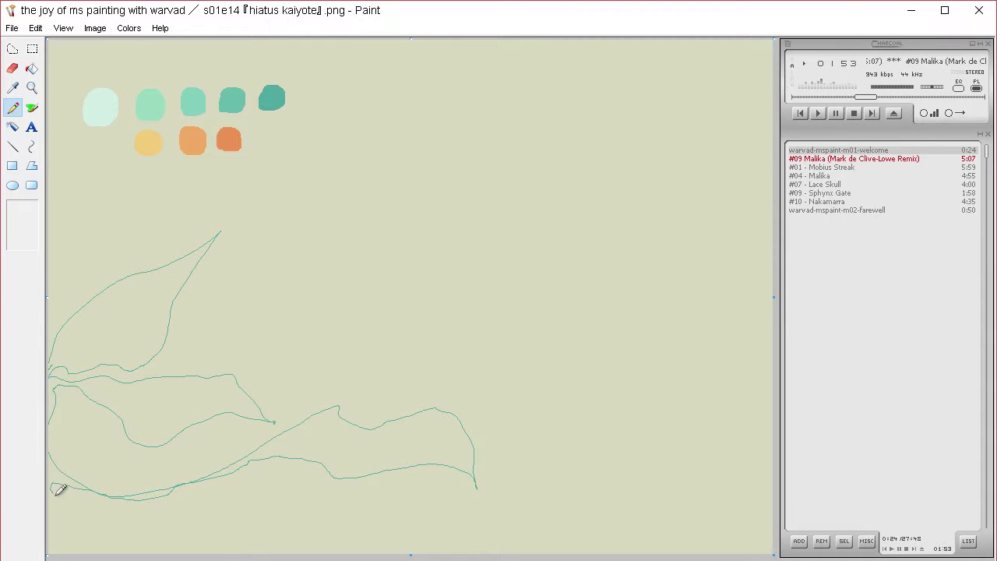
Outline large pointed leaves in dark teal rising from the canvas's lower edge, plus a curved leaf entering at the upper right
mouse_move(246, 554)
mouse_down()
mouse_move(286, 455)
mouse_move(282, 399)
mouse_move(309, 306)
mouse_move(396, 265)
mouse_move(353, 318)
mouse_move(247, 554)
mouse_up()
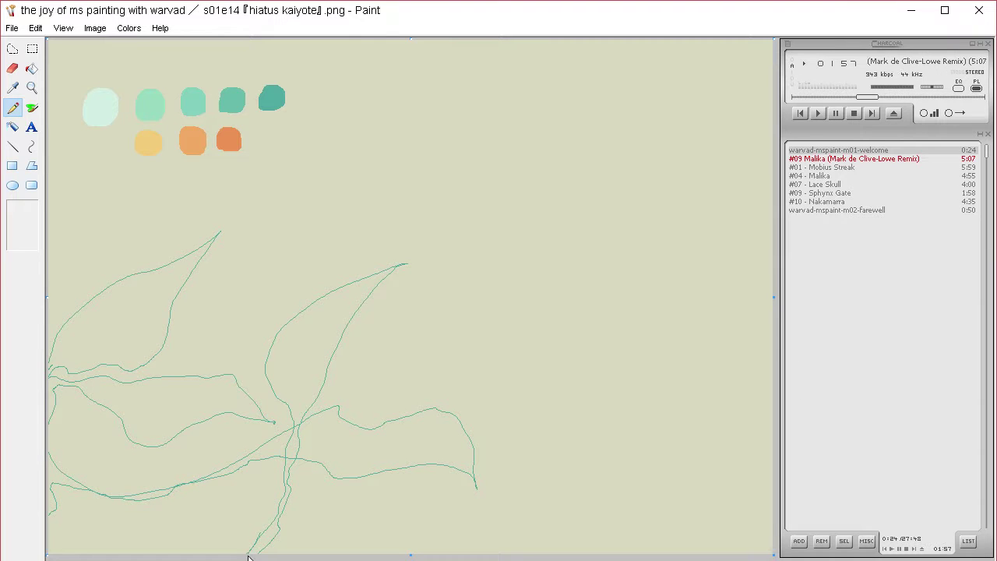
mouse_move(398, 552)
mouse_down()
mouse_move(392, 376)
mouse_move(455, 247)
mouse_move(488, 377)
mouse_move(425, 479)
mouse_move(399, 554)
mouse_up()
mouse_move(562, 553)
mouse_down()
mouse_move(603, 407)
mouse_move(591, 251)
mouse_move(628, 240)
mouse_move(747, 389)
mouse_move(631, 470)
mouse_move(573, 556)
mouse_up()
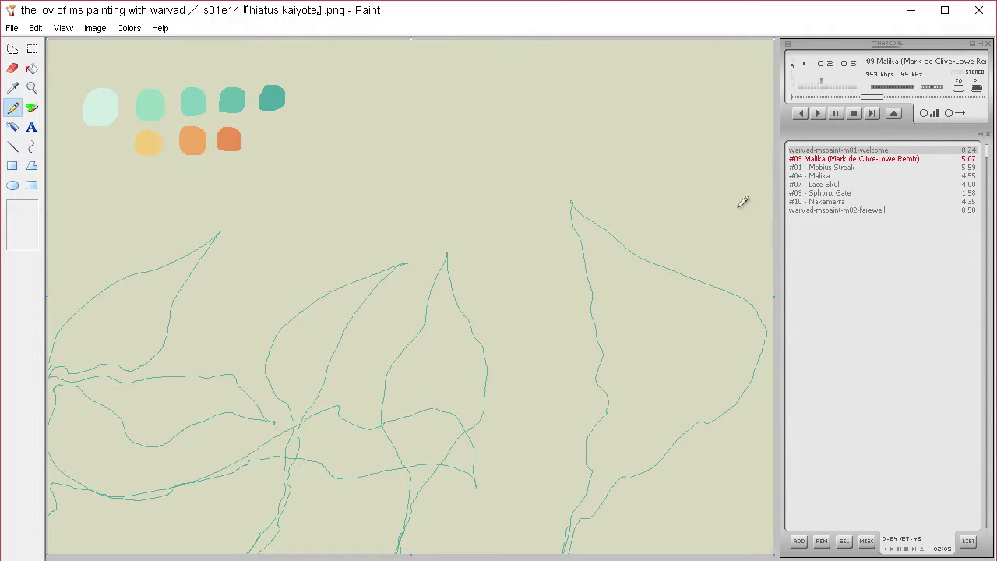
mouse_move(762, 154)
mouse_down()
mouse_move(647, 72)
mouse_move(518, 106)
mouse_move(470, 153)
mouse_move(451, 195)
mouse_move(519, 152)
mouse_move(593, 133)
mouse_move(662, 95)
mouse_move(778, 146)
mouse_up()
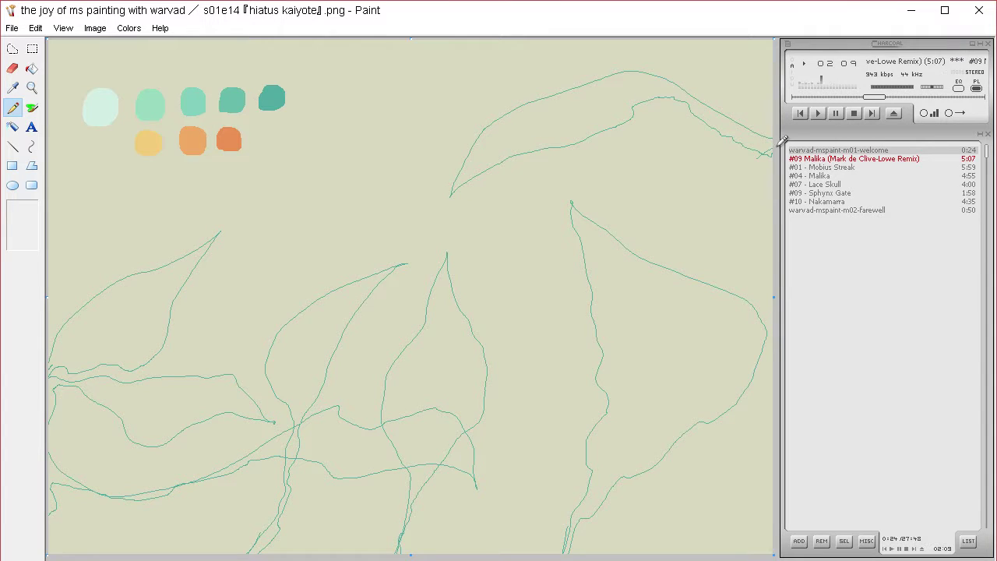
Outline more dark teal leaves across the upper left and middle left, along the top edge and on the upper right side
mouse_move(88, 197)
mouse_down()
mouse_move(195, 173)
mouse_move(387, 92)
mouse_move(421, 177)
mouse_move(361, 137)
mouse_move(218, 203)
mouse_move(93, 195)
mouse_move(60, 215)
mouse_up()
mouse_move(181, 278)
mouse_down()
mouse_move(287, 236)
mouse_move(374, 215)
mouse_move(312, 271)
mouse_move(292, 330)
mouse_up()
mouse_move(51, 138)
mouse_down()
mouse_move(94, 142)
mouse_move(174, 255)
mouse_move(129, 282)
mouse_up()
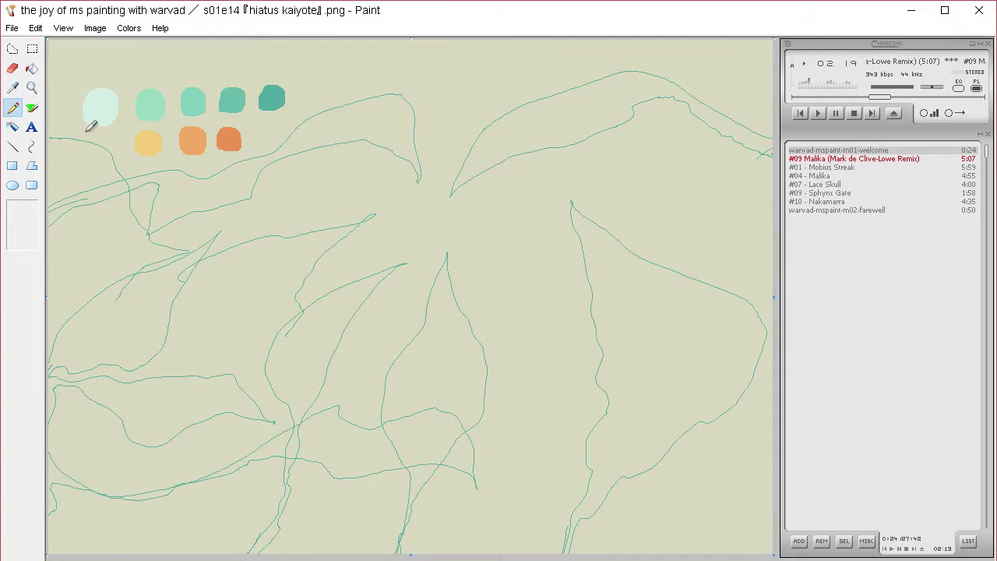
mouse_move(85, 140)
mouse_down()
mouse_move(201, 167)
mouse_move(166, 92)
mouse_move(161, 37)
mouse_up()
mouse_move(433, 54)
mouse_down()
mouse_move(479, 109)
mouse_move(449, 156)
mouse_move(540, 82)
mouse_move(623, 69)
mouse_move(716, 80)
mouse_move(787, 70)
mouse_up()
mouse_move(770, 134)
mouse_down()
mouse_move(608, 156)
mouse_move(584, 172)
mouse_move(690, 224)
mouse_move(717, 201)
mouse_move(690, 140)
mouse_move(775, 152)
mouse_up()
mouse_move(701, 180)
mouse_down()
mouse_move(764, 262)
mouse_move(723, 239)
mouse_move(784, 286)
mouse_up()
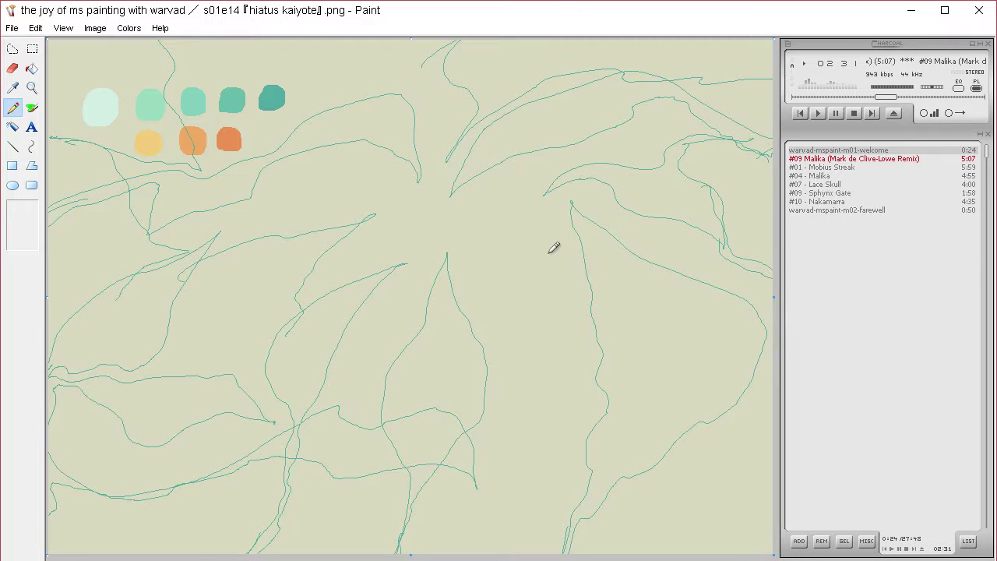
Fill the upper-left corner behind the palette swatches and the long curved leaf below it with dark teal
click(32, 68)
click(117, 75)
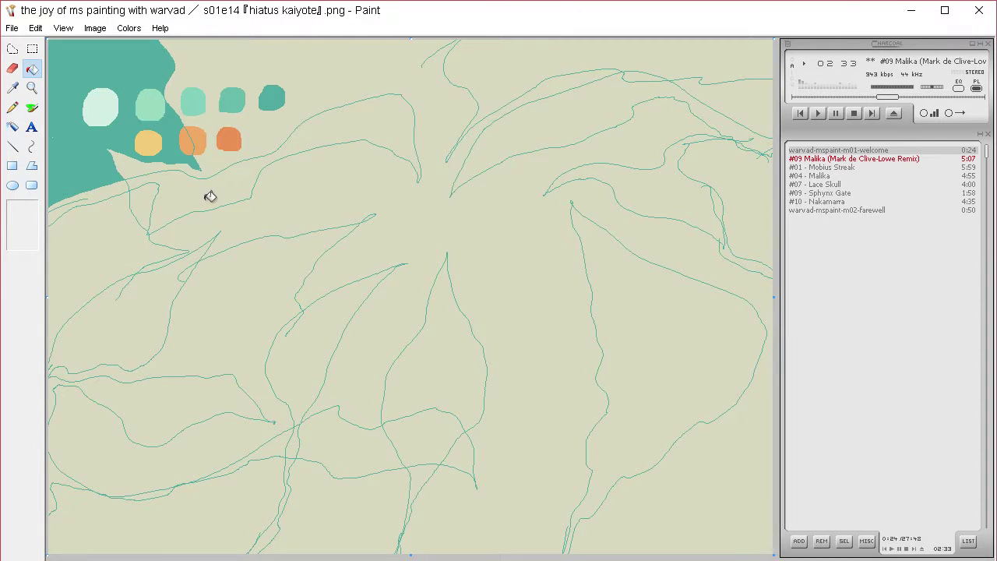
click(184, 198)
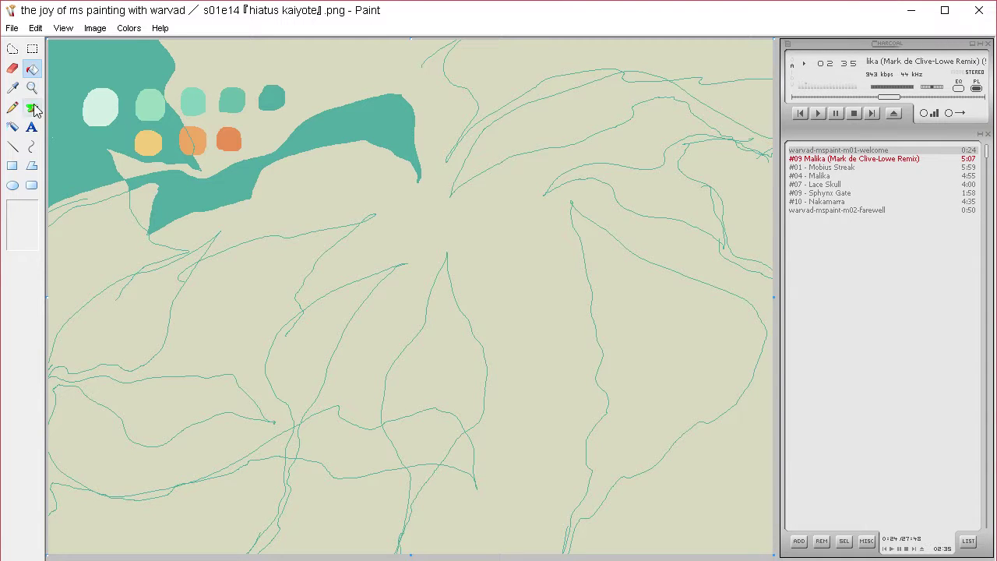
click(146, 198)
click(126, 219)
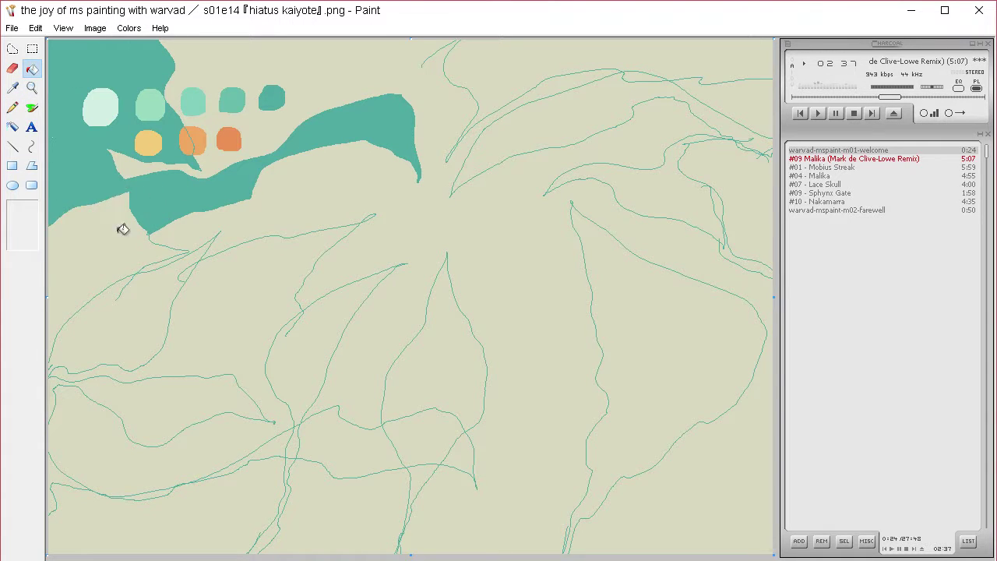
Fill the pointed leaf and the drooping leaf below it at the left edge with dark teal, undoing two misplaced fills along the way
click(186, 288)
click(143, 296)
click(242, 295)
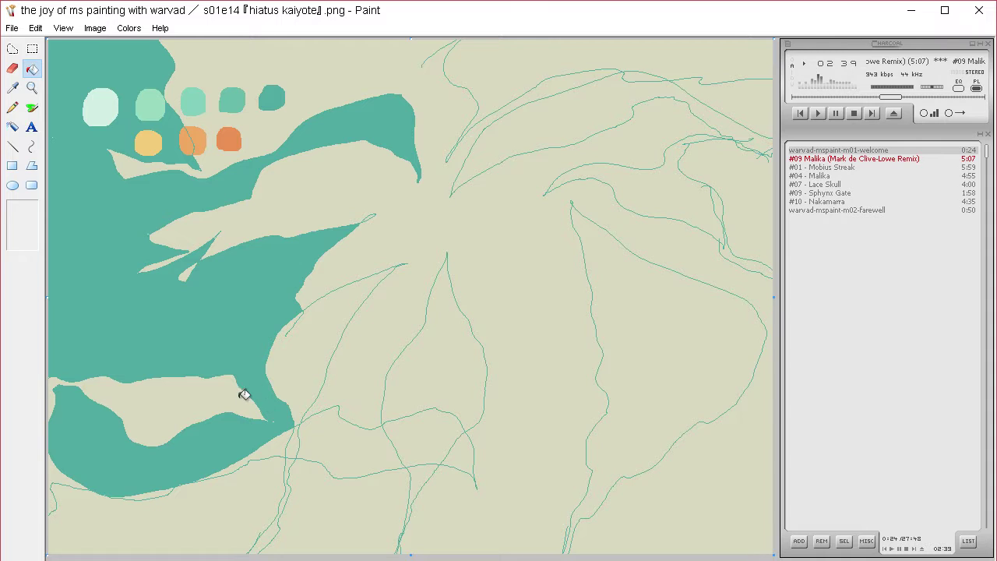
key(ctrl+z)
key(ctrl+z)
click(212, 396)
click(105, 341)
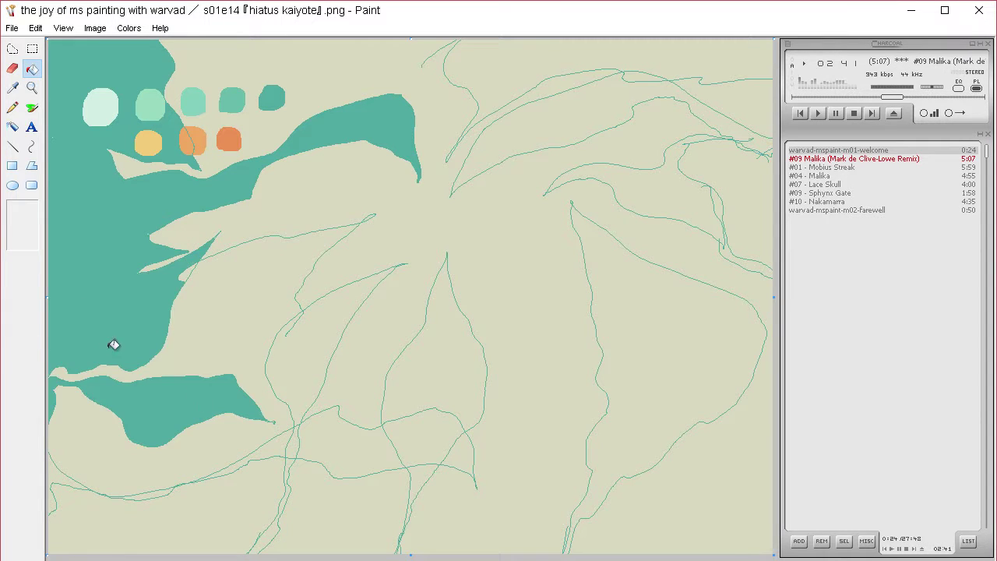
Fill the two upright leaves at lower center, their stems and the long horizontal leaf crossing them with dark teal
click(348, 329)
click(257, 445)
click(316, 437)
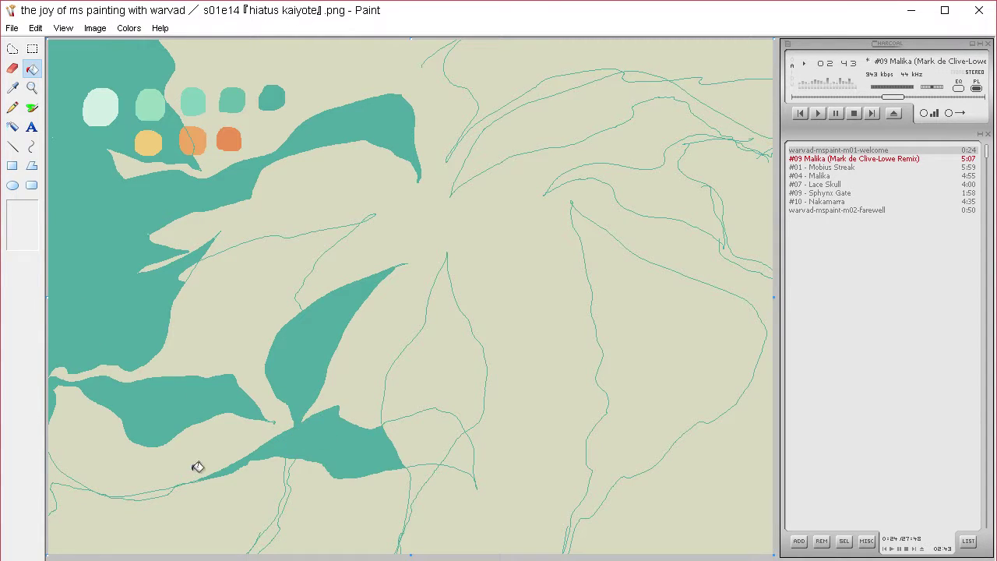
click(284, 514)
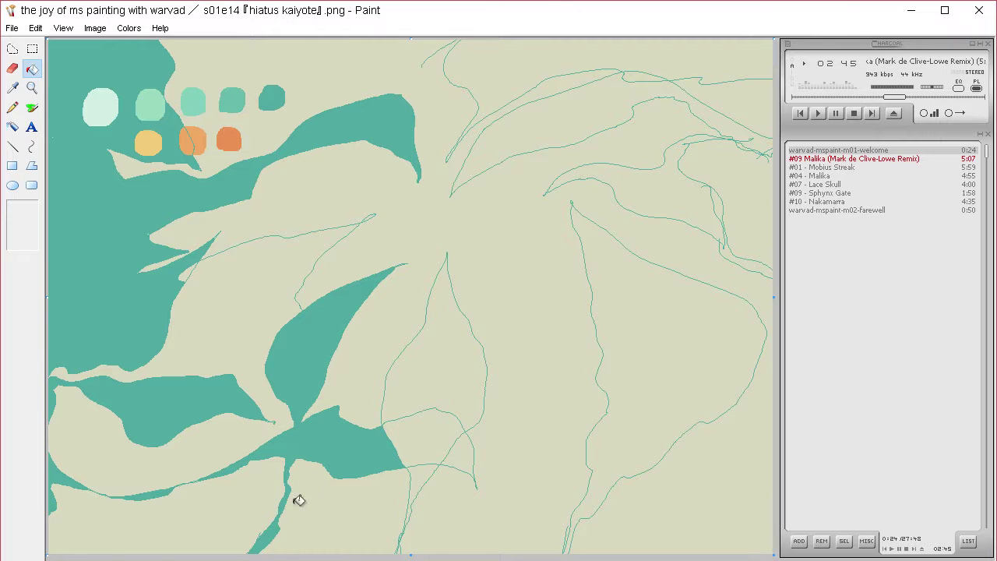
click(417, 475)
click(442, 439)
click(467, 448)
click(456, 362)
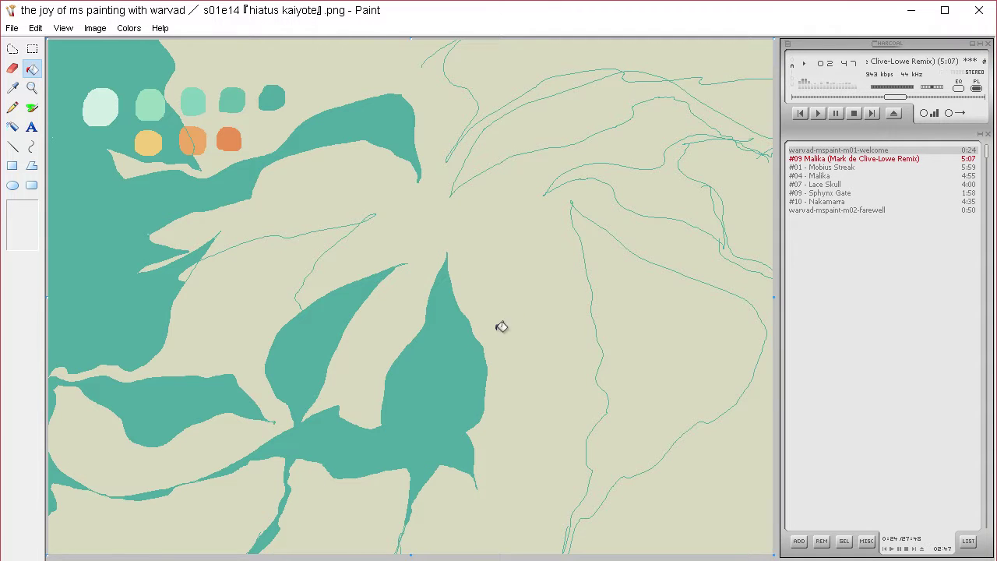
Fill the big leaf on the right, the curved upper-right leaves and the upper-right corner area with dark teal
click(648, 405)
click(746, 241)
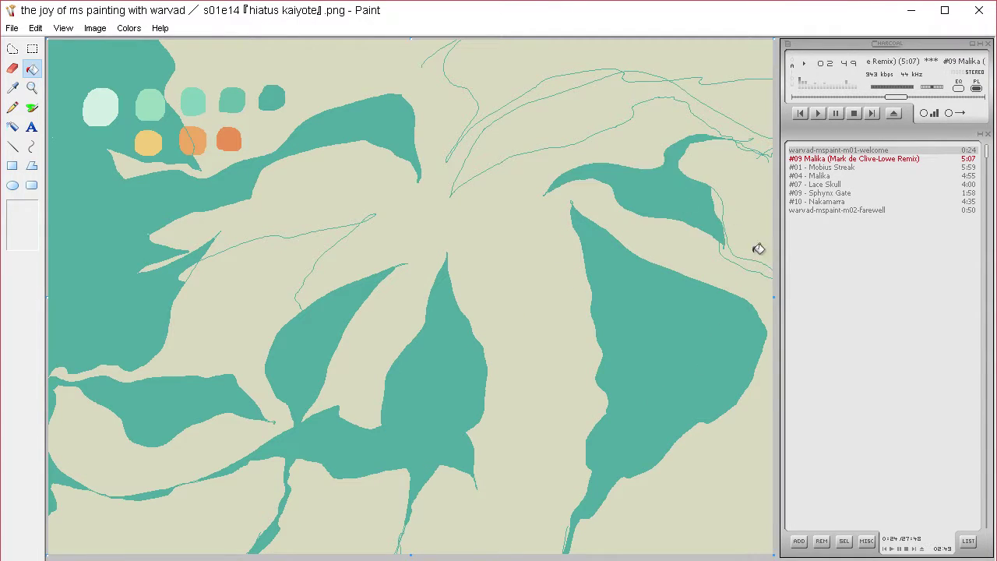
click(744, 257)
click(699, 113)
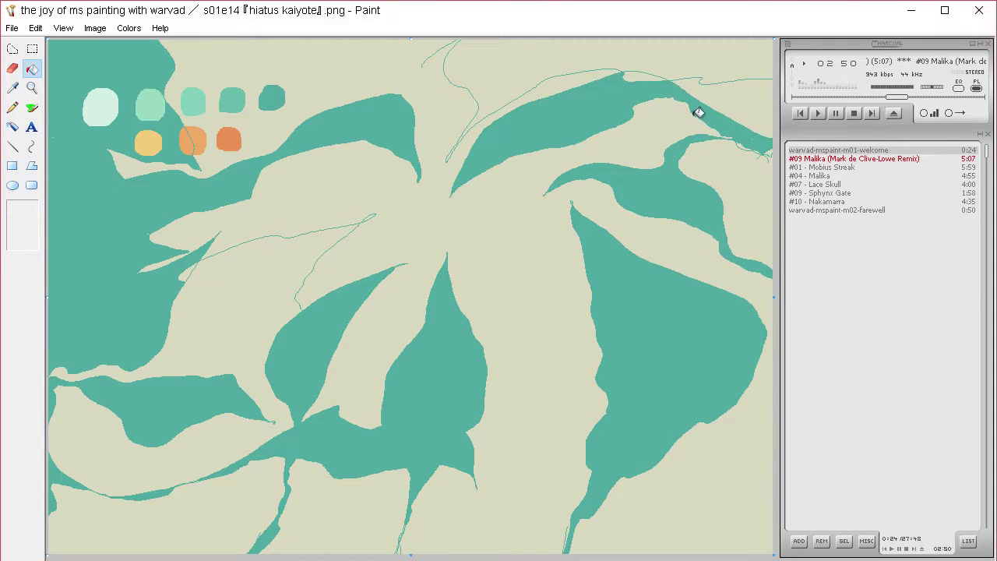
click(545, 78)
click(715, 93)
click(651, 75)
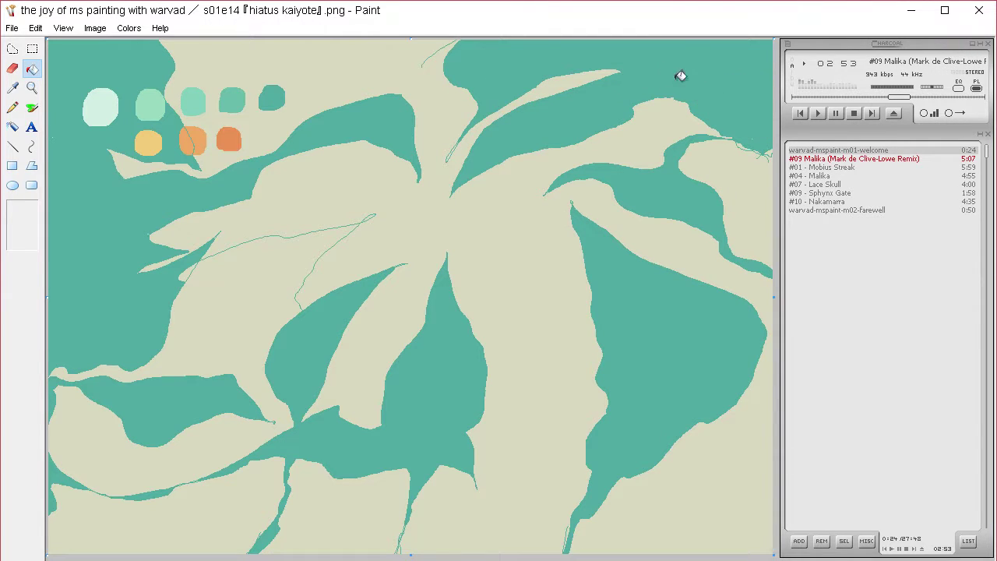
click(273, 281)
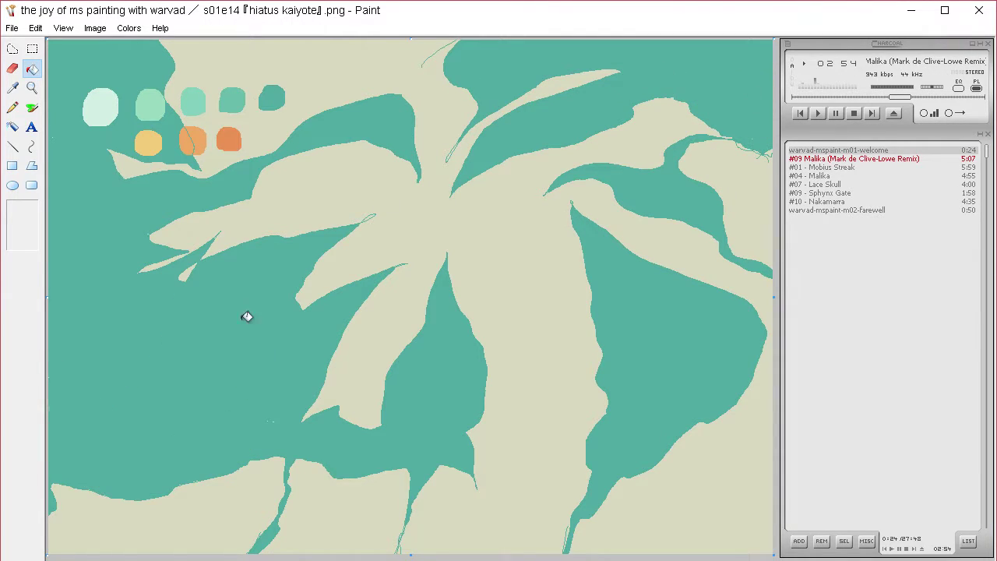
click(203, 513)
click(319, 501)
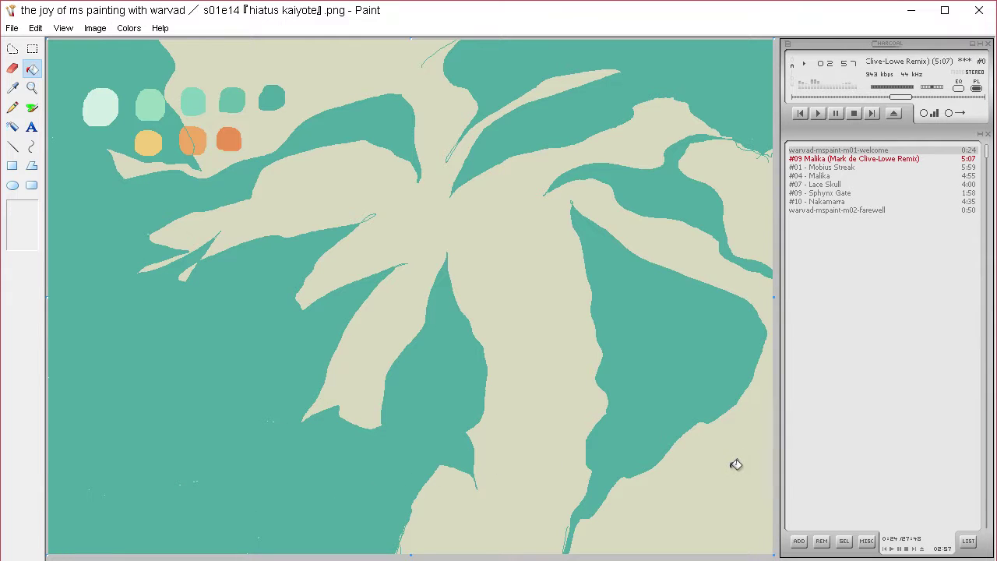
key(ctrl+z)
key(ctrl+z)
key(ctrl+z)
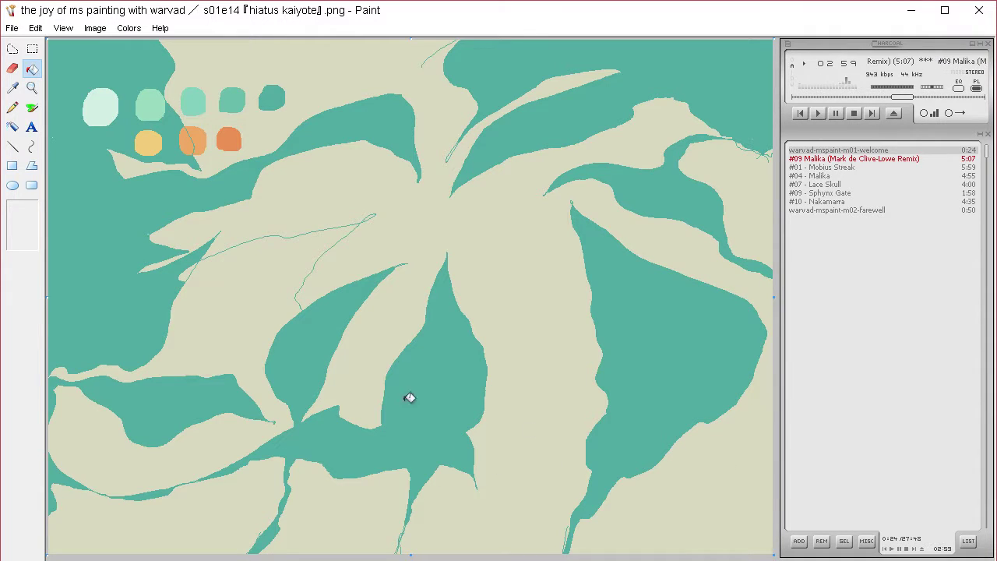
Draw a closing edge from the left pointed leaf up toward the center and fill the narrow leaf above it with dark teal
click(12, 106)
mouse_move(165, 349)
mouse_down()
mouse_move(312, 255)
mouse_move(300, 314)
mouse_up()
click(32, 68)
click(323, 241)
Sample the second-darkest teal from the palette and outline overlapping leaves at the lower left and along the lower edge
click(12, 87)
click(234, 95)
click(13, 107)
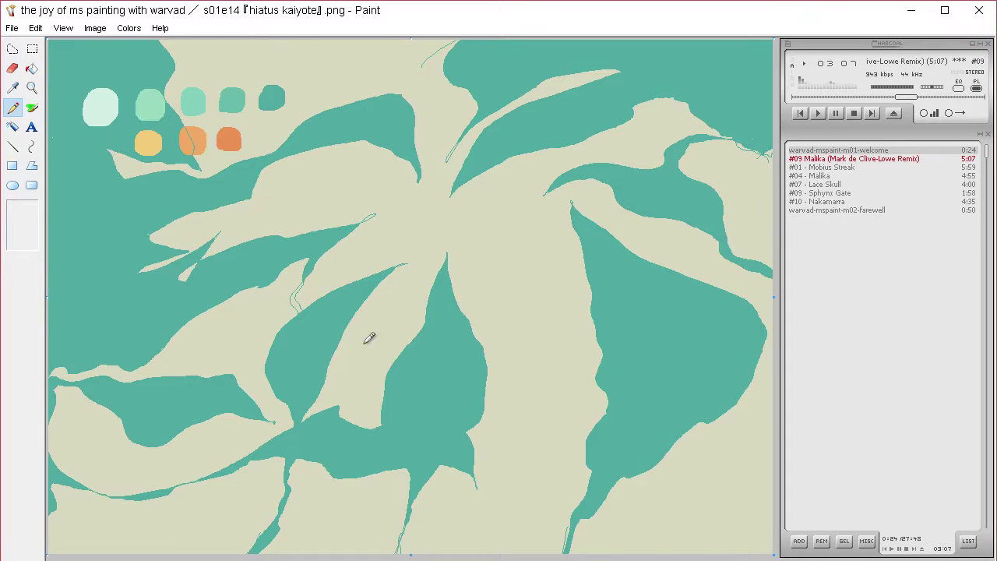
mouse_move(53, 450)
mouse_down()
mouse_move(79, 399)
mouse_move(158, 318)
mouse_move(197, 308)
mouse_move(184, 376)
mouse_move(150, 434)
mouse_move(93, 461)
mouse_move(53, 466)
mouse_move(114, 470)
mouse_move(249, 420)
mouse_move(305, 411)
mouse_up()
mouse_move(245, 470)
mouse_down()
mouse_move(197, 525)
mouse_move(88, 515)
mouse_up()
mouse_move(204, 527)
mouse_down()
mouse_move(286, 458)
mouse_move(366, 486)
mouse_up()
mouse_move(440, 549)
mouse_down()
mouse_move(468, 519)
mouse_move(490, 245)
mouse_move(708, 423)
mouse_move(615, 552)
mouse_up()
Outline a broad leaf reaching the right edge and two leaves hanging from the top edge in the second-darkest teal
drag(771, 257, 527, 193)
mouse_move(582, 242)
mouse_down()
mouse_move(704, 338)
mouse_move(790, 433)
mouse_up()
mouse_move(305, 41)
mouse_down()
mouse_move(330, 45)
mouse_move(414, 231)
mouse_move(530, 86)
mouse_up()
mouse_move(538, 37)
mouse_down()
mouse_move(538, 170)
mouse_move(527, 194)
mouse_up()
Fill every section of the two leaves hanging from the top edge with the second-darkest teal
click(31, 69)
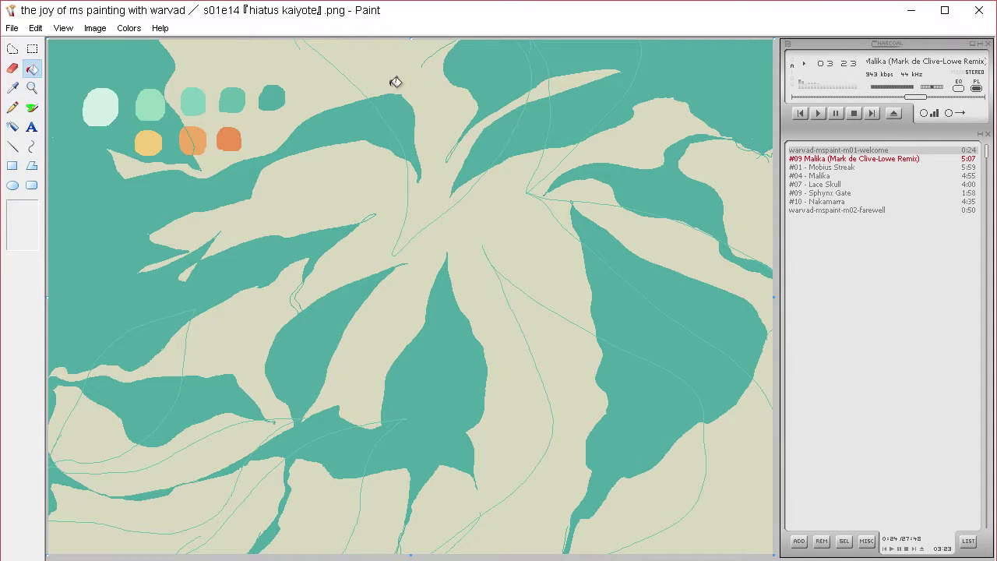
click(328, 78)
click(421, 117)
click(499, 86)
click(594, 104)
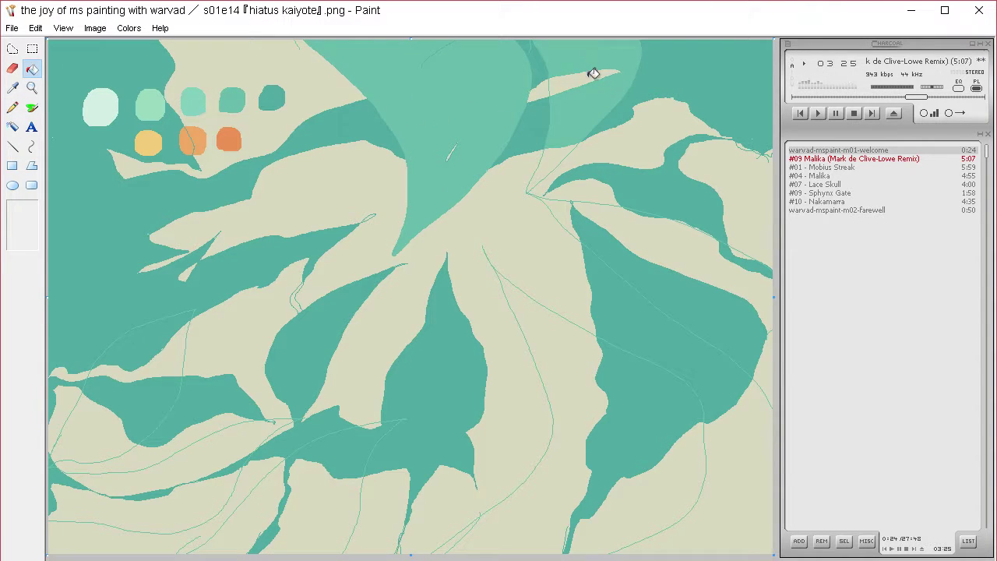
click(592, 78)
click(561, 137)
Fill the broad leaf reaching the right edge and the large lower-right leaf with the second-darkest teal
click(675, 259)
click(696, 282)
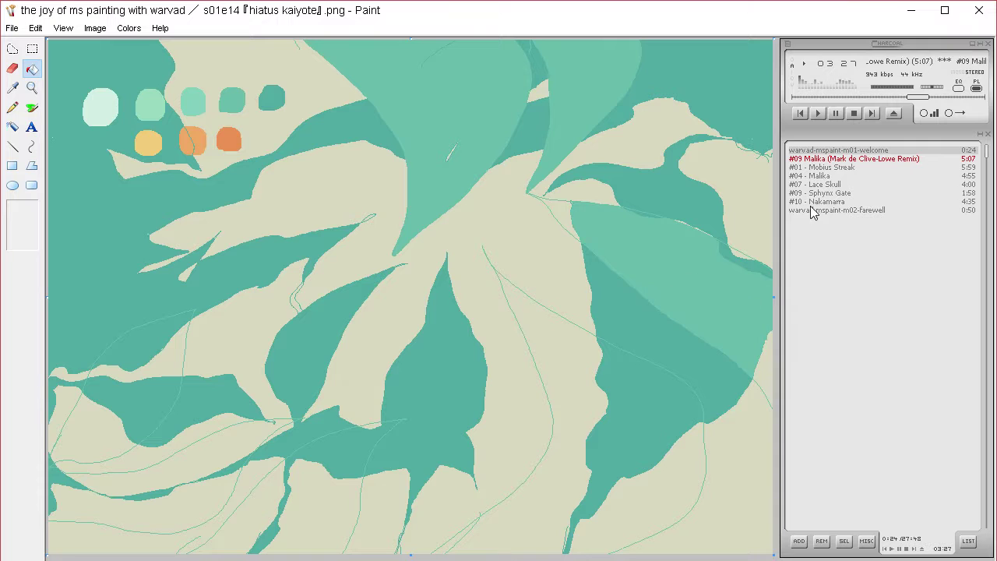
click(570, 207)
click(634, 421)
click(648, 431)
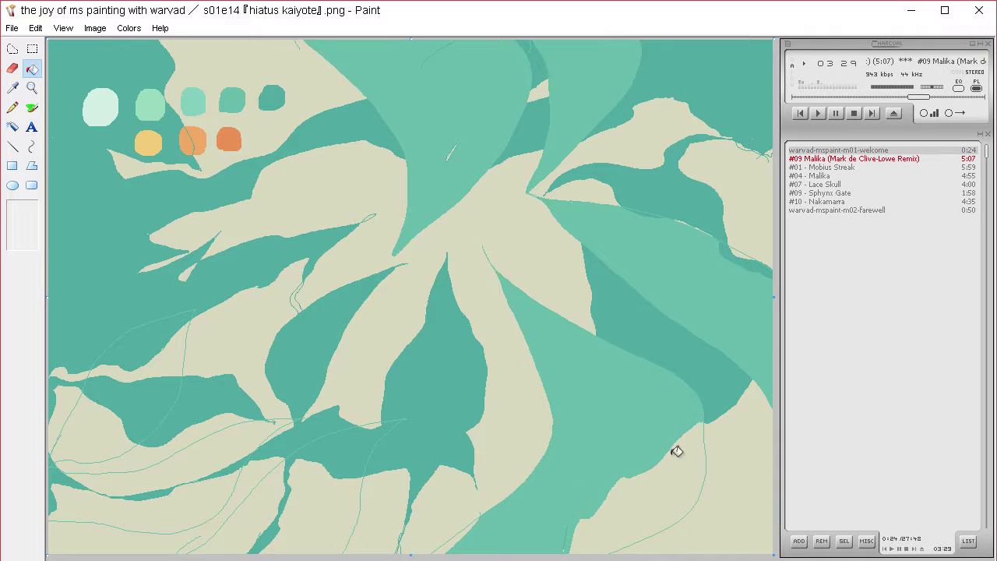
Fill all sections of the three overlapping leaves at the lower left with the second-darkest teal
click(343, 460)
click(318, 492)
click(276, 489)
click(203, 499)
click(218, 472)
click(155, 492)
click(109, 432)
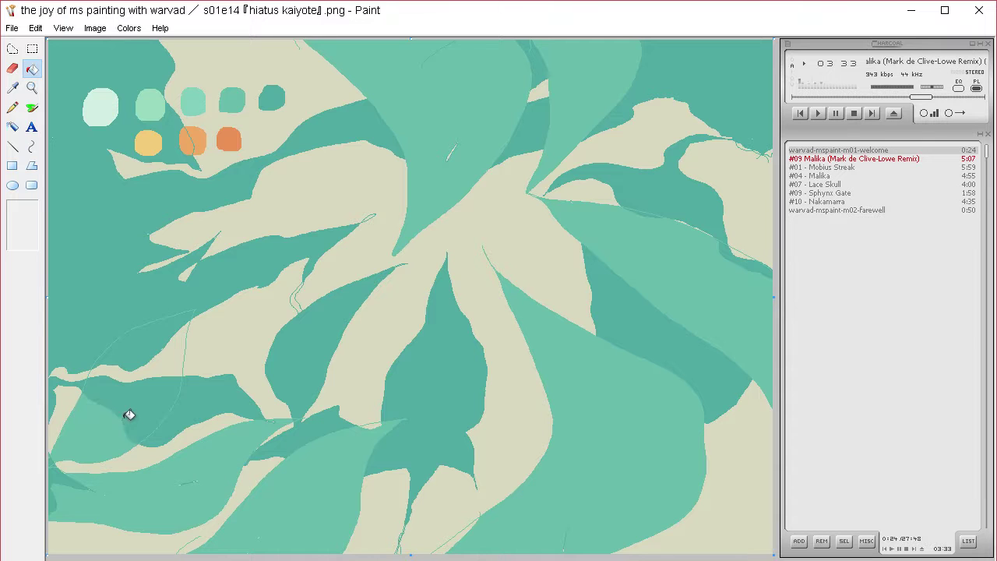
click(127, 416)
click(163, 343)
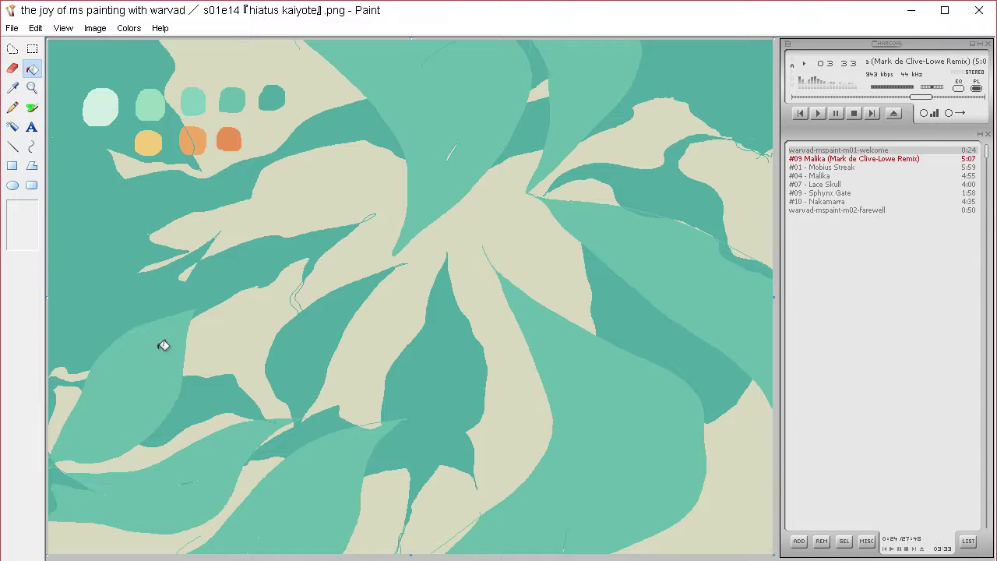
Outline overlapping leaves at the middle of the left edge, fill them with the second-darkest teal, and undo the last spilled fill
click(13, 106)
mouse_move(50, 248)
mouse_down()
mouse_move(129, 211)
mouse_move(204, 239)
mouse_move(239, 238)
mouse_up()
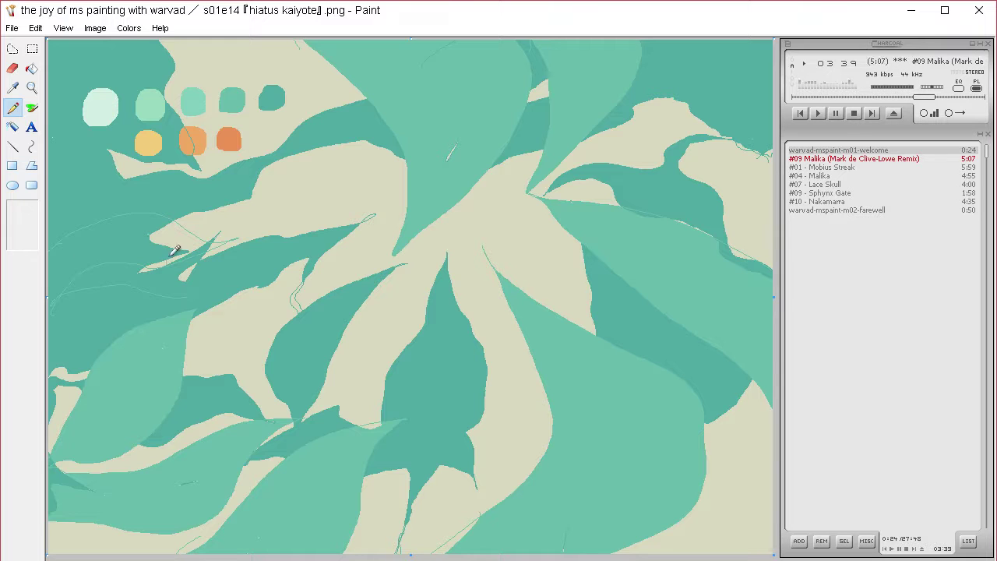
click(31, 68)
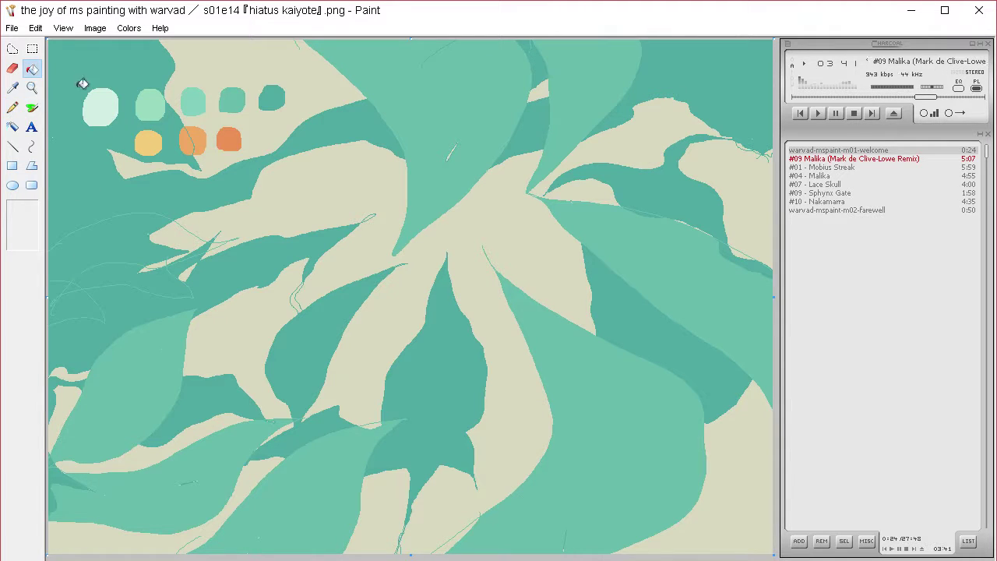
click(88, 261)
click(113, 273)
click(186, 238)
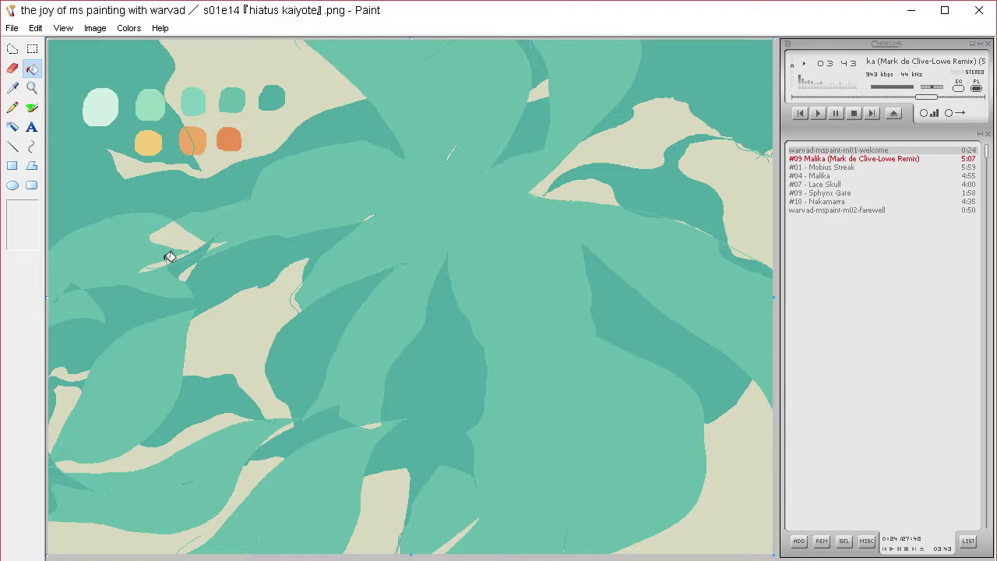
key(ctrl+z)
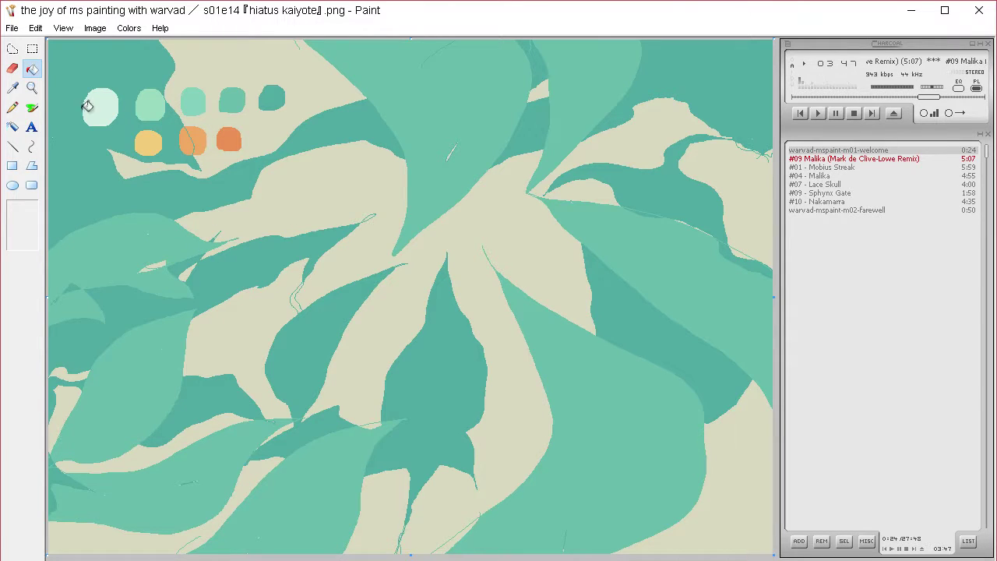
Sample the middle green of the five-swatch row and outline a curved highlight inside each of the larger green leaves
click(13, 88)
click(192, 105)
click(13, 108)
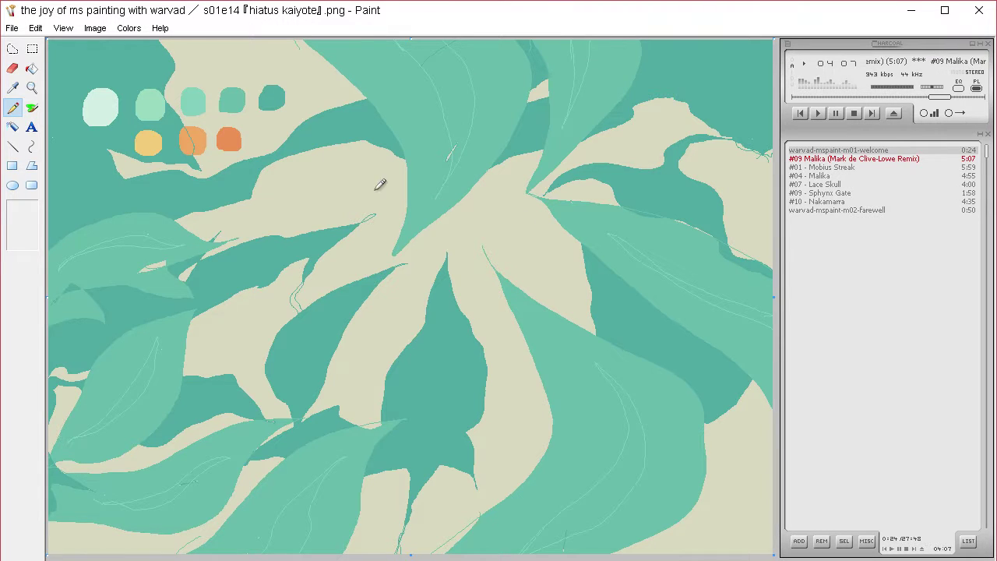
Fill the highlight shapes in the left, lower-left and large lower-right leaves with the sampled lighter green
click(31, 68)
click(158, 240)
click(166, 351)
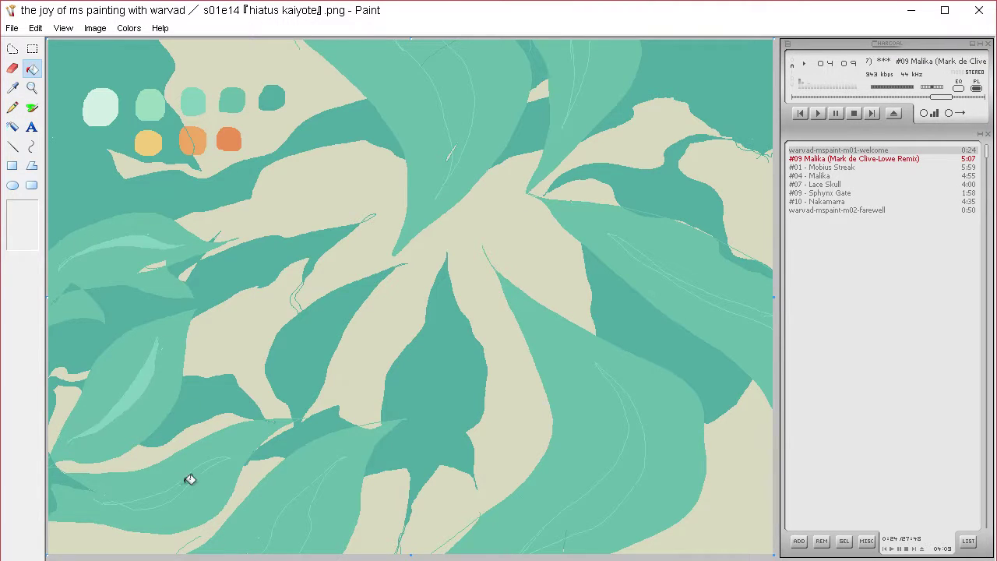
click(193, 478)
click(304, 518)
click(637, 430)
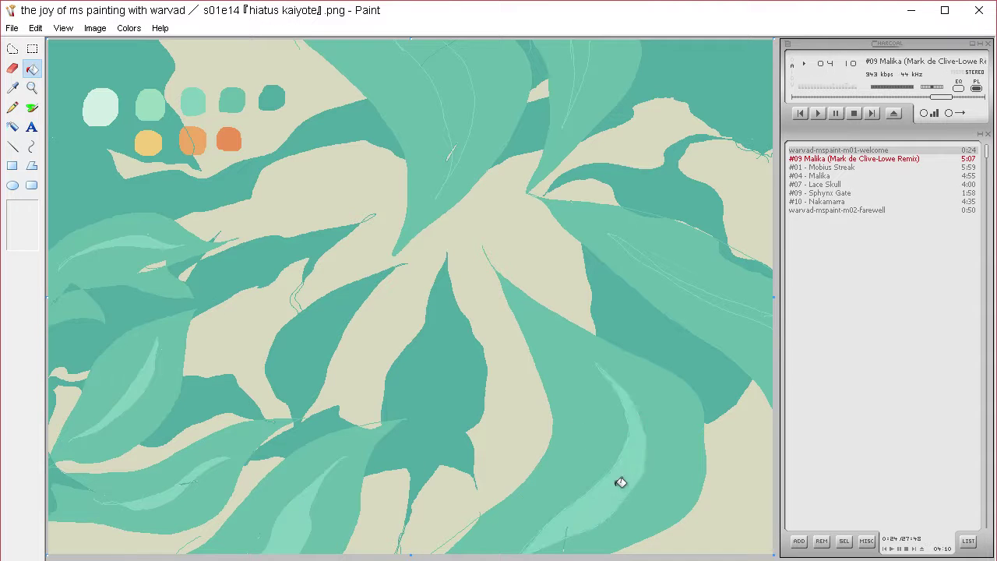
Fill the highlight shapes in the right-edge leaf and the two leaves hanging from the top with the lighter green
click(743, 299)
click(474, 136)
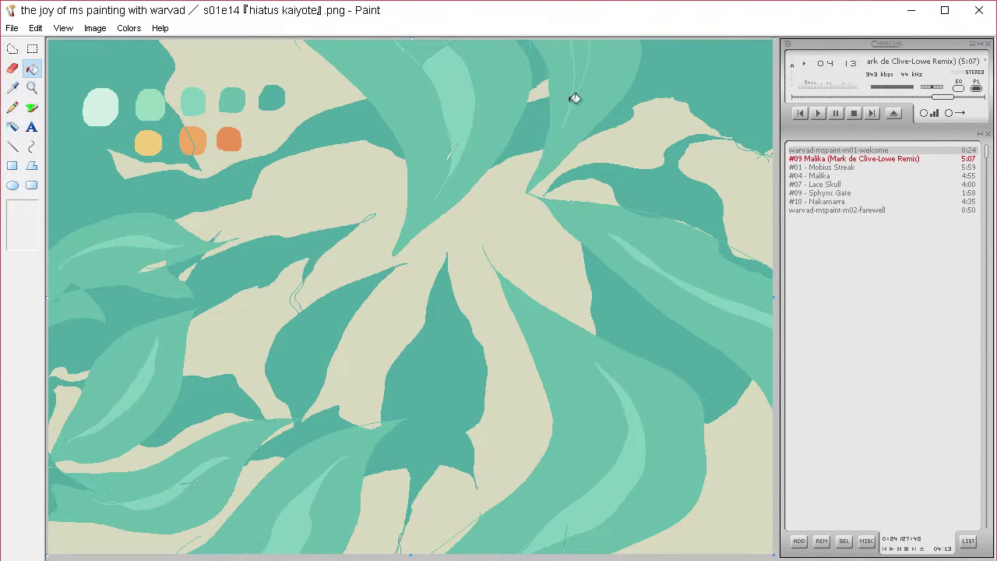
click(574, 104)
click(428, 49)
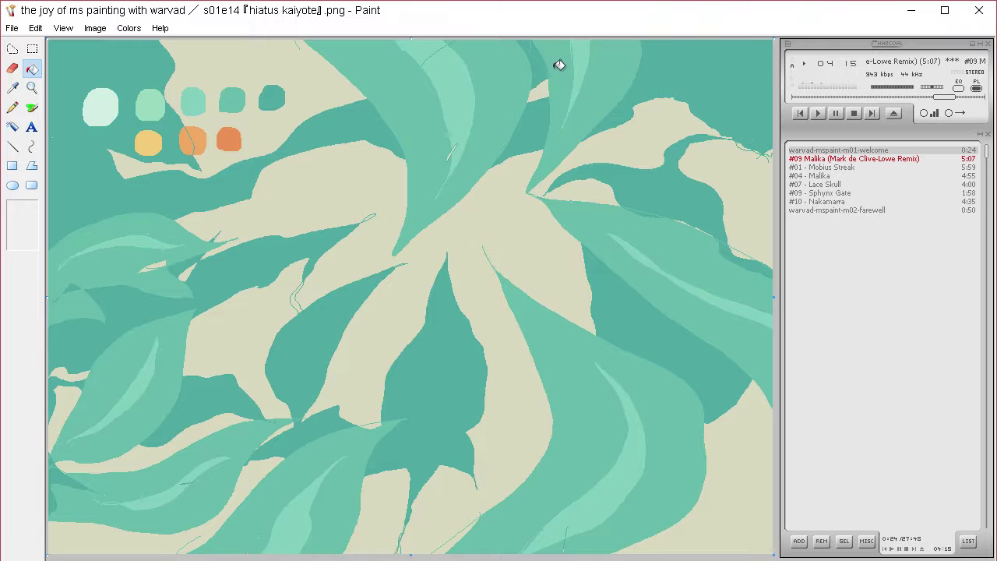
Sample the middle green of the five-swatch row and outline small curved leaflets in the beige areas of the upper-left canvas
click(13, 88)
click(194, 146)
click(12, 106)
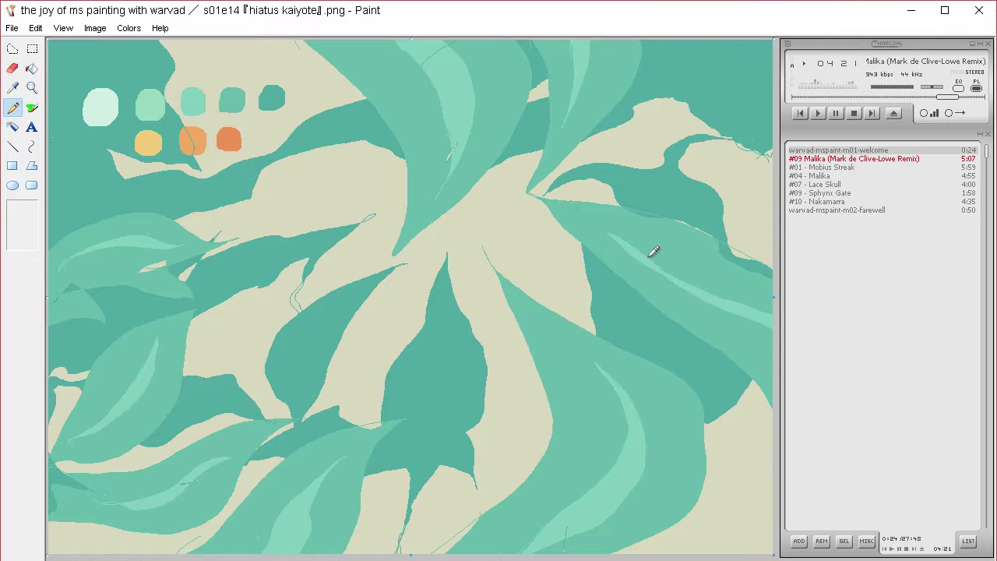
click(13, 87)
click(199, 97)
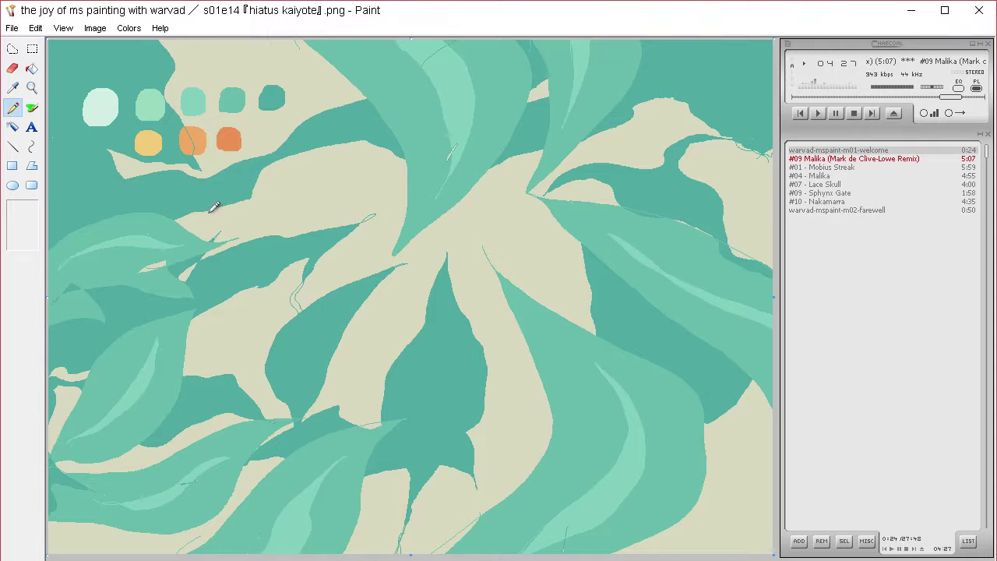
mouse_move(251, 224)
mouse_down()
mouse_move(231, 208)
mouse_move(261, 197)
mouse_move(293, 216)
mouse_move(294, 201)
mouse_move(260, 196)
mouse_move(271, 181)
mouse_move(308, 190)
mouse_move(282, 180)
mouse_up()
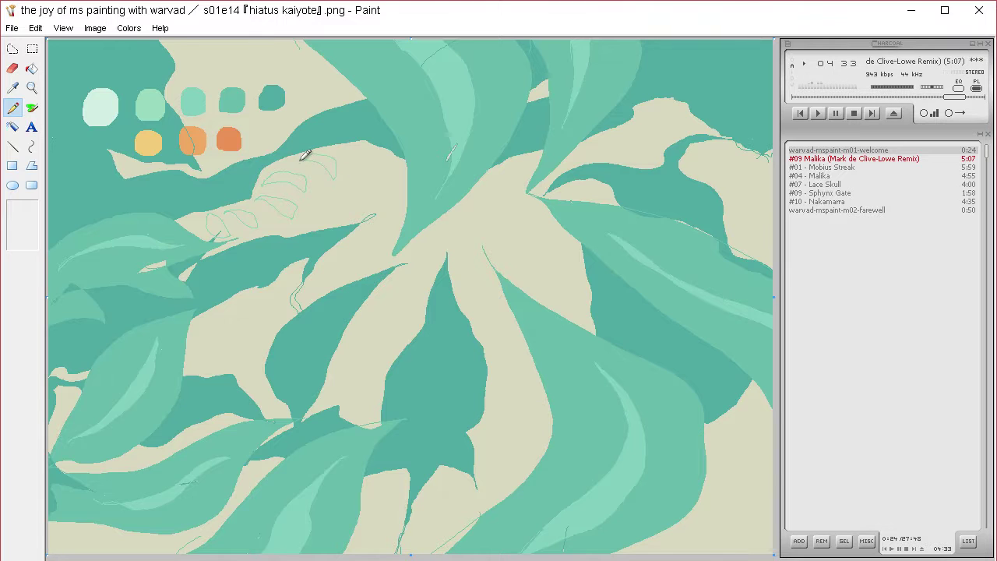
drag(369, 154, 375, 148)
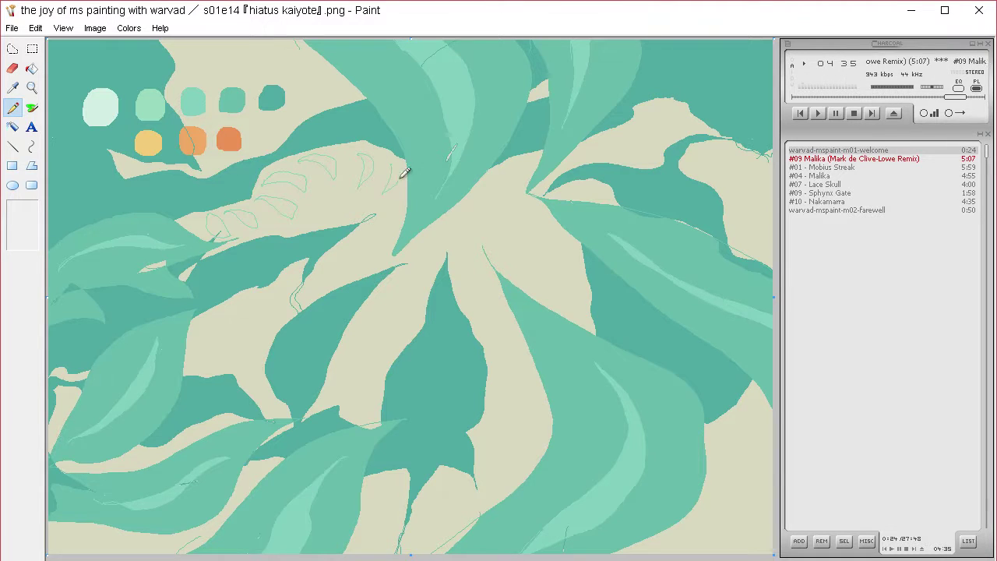
mouse_move(274, 141)
mouse_down()
mouse_move(295, 102)
mouse_move(284, 131)
mouse_up()
drag(333, 82, 339, 95)
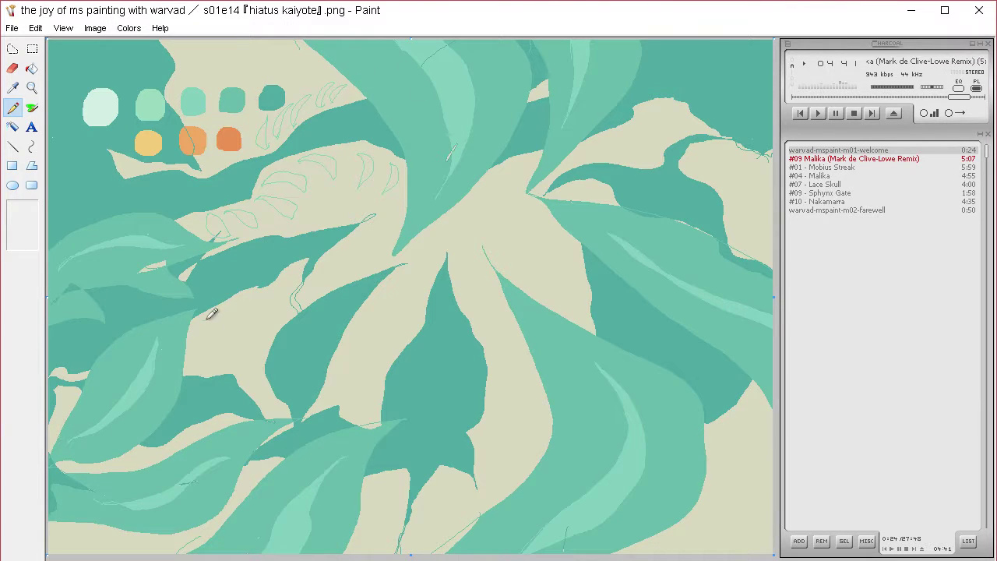
Outline more small leaflets in the beige gaps at the left, around the centre and across the upper right of the canvas
mouse_move(224, 315)
mouse_down()
mouse_move(244, 342)
mouse_move(255, 292)
mouse_up()
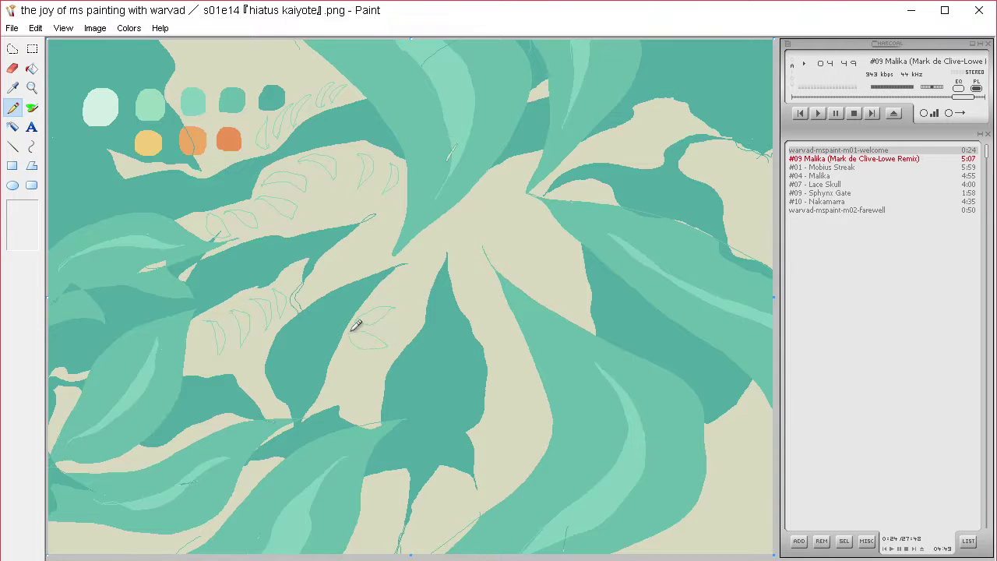
drag(355, 346, 346, 367)
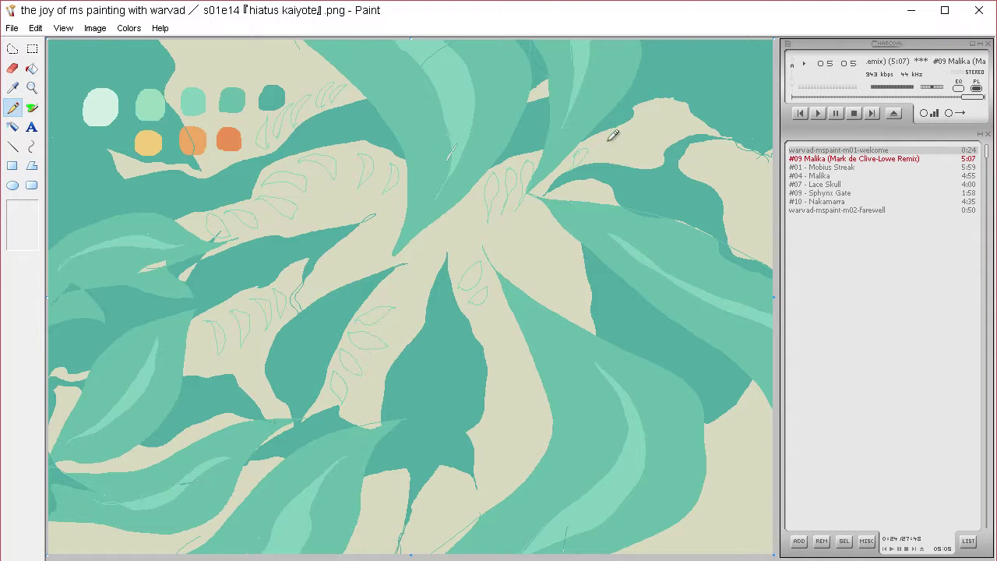
drag(639, 148, 661, 120)
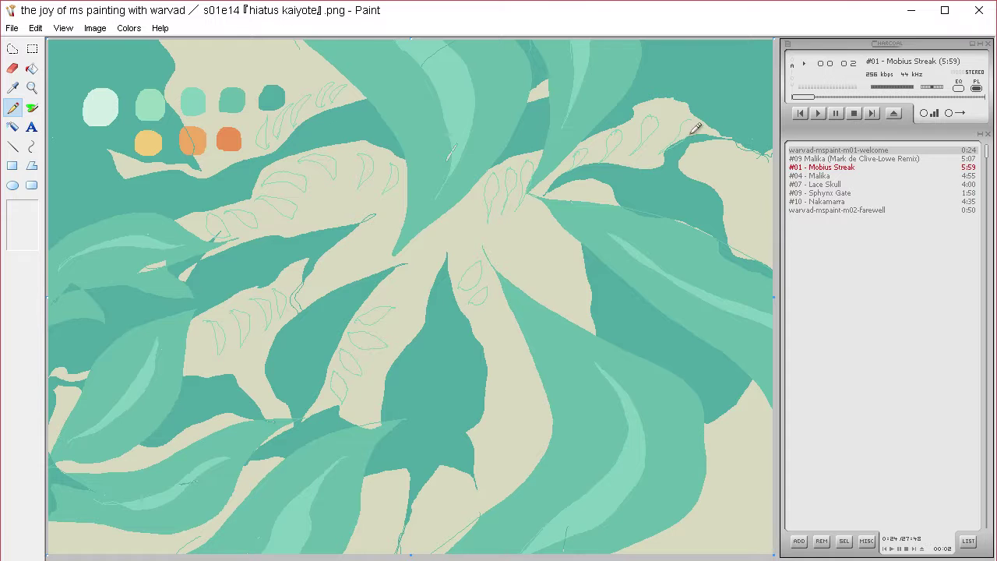
mouse_move(731, 145)
mouse_down()
mouse_move(754, 167)
mouse_move(760, 160)
mouse_move(739, 203)
mouse_move(754, 165)
mouse_up()
Outline leaflets right of centre, down the beige strip beside the large lower-right leaf, and around that leaf's outer edge
mouse_move(567, 263)
mouse_down()
mouse_move(544, 289)
mouse_move(554, 307)
mouse_move(576, 312)
mouse_move(576, 280)
mouse_move(570, 319)
mouse_up()
mouse_move(530, 363)
mouse_down()
mouse_move(525, 378)
mouse_move(538, 366)
mouse_up()
mouse_move(514, 400)
mouse_down()
mouse_move(543, 425)
mouse_move(508, 438)
mouse_move(536, 441)
mouse_move(544, 431)
mouse_move(519, 469)
mouse_move(494, 470)
mouse_move(498, 482)
mouse_move(526, 472)
mouse_move(452, 494)
mouse_move(449, 506)
mouse_move(475, 516)
mouse_move(479, 507)
mouse_move(432, 526)
mouse_move(430, 502)
mouse_up()
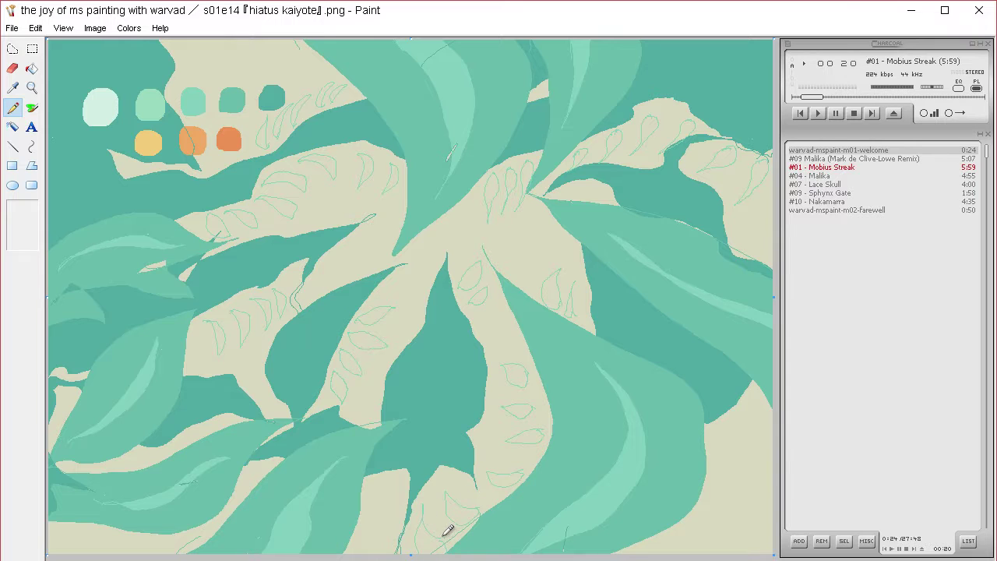
mouse_move(717, 530)
mouse_down()
mouse_move(681, 551)
mouse_move(645, 543)
mouse_up()
mouse_move(703, 504)
mouse_down()
mouse_move(744, 514)
mouse_move(693, 518)
mouse_move(708, 499)
mouse_up()
mouse_move(726, 468)
mouse_down()
mouse_move(752, 465)
mouse_move(729, 489)
mouse_move(710, 488)
mouse_move(728, 467)
mouse_move(712, 450)
mouse_move(754, 437)
mouse_move(716, 445)
mouse_up()
mouse_move(697, 388)
mouse_down()
mouse_move(715, 366)
mouse_move(708, 393)
mouse_move(683, 331)
mouse_move(683, 355)
mouse_up()
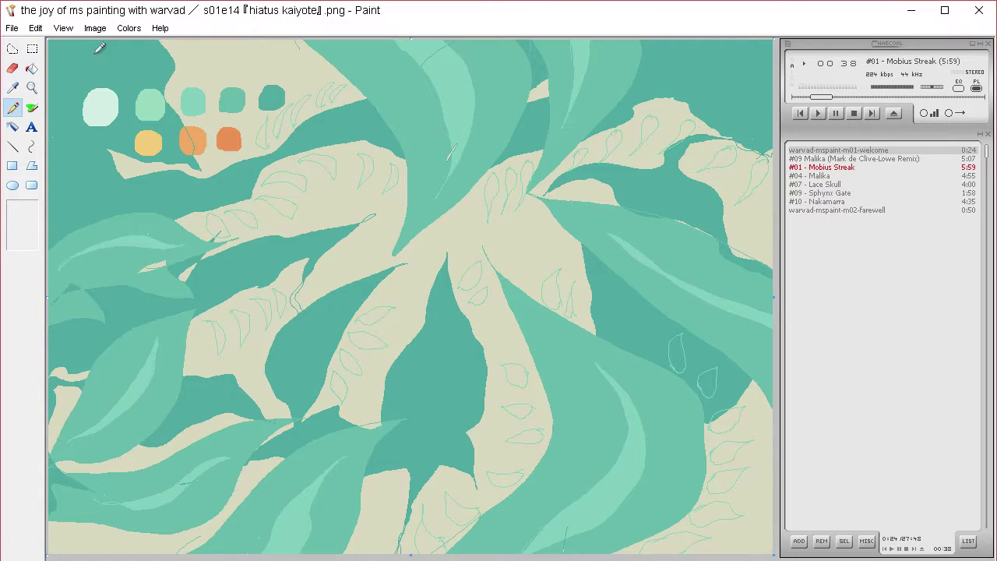
Fill the leaflets along the long beige shape in the upper left with the middle green
click(31, 69)
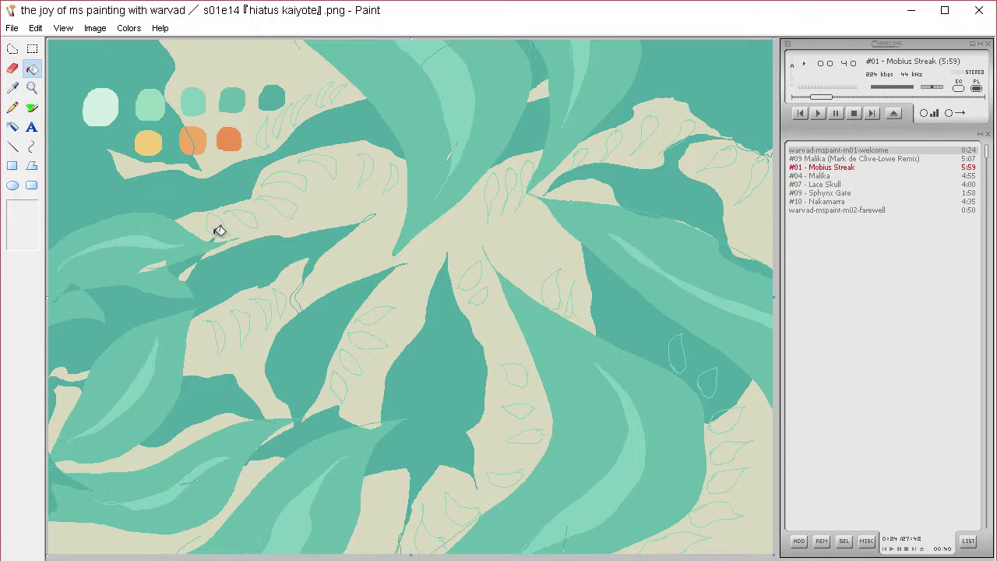
click(221, 223)
click(249, 215)
click(294, 176)
click(285, 205)
click(323, 163)
Fill the five leaflets beside the palette swatches and the two near the large top leaf with the middle green
click(268, 135)
click(284, 121)
click(303, 107)
click(320, 96)
click(336, 91)
click(367, 171)
click(397, 175)
Fill the leaflets in the left beige area with the middle green, undoing the spilled fill and patching the open outline
click(251, 323)
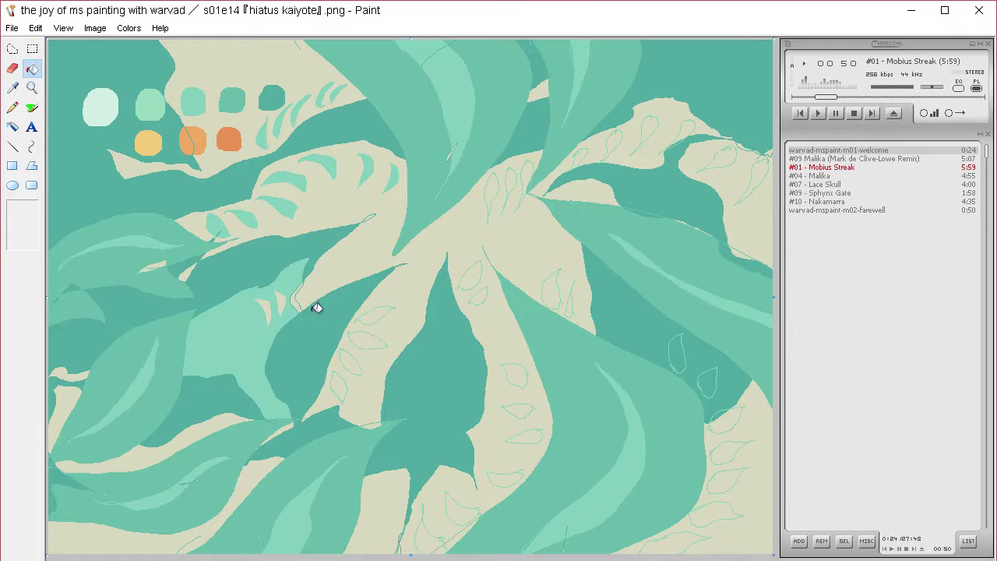
key(ctrl+z)
click(12, 87)
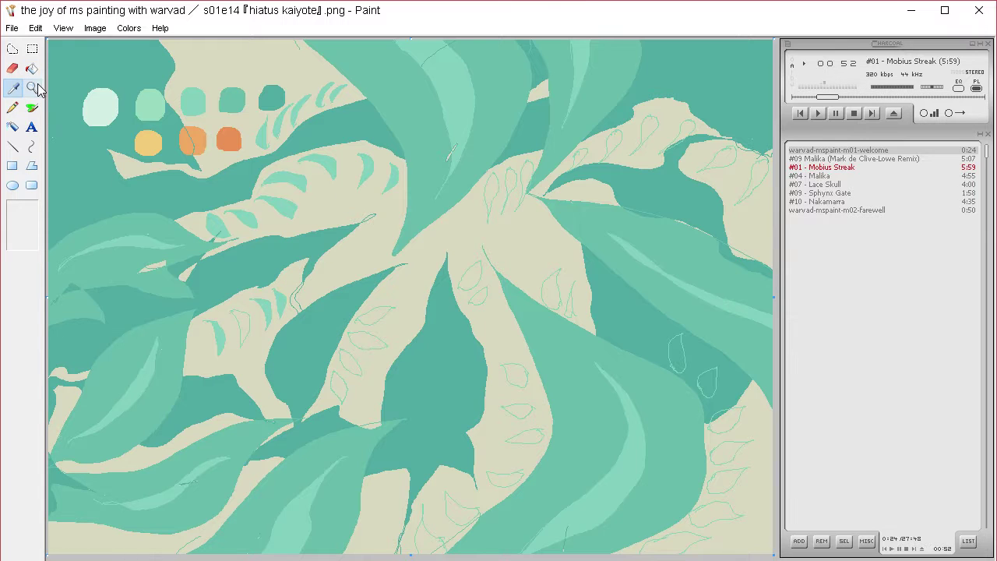
click(233, 316)
click(13, 107)
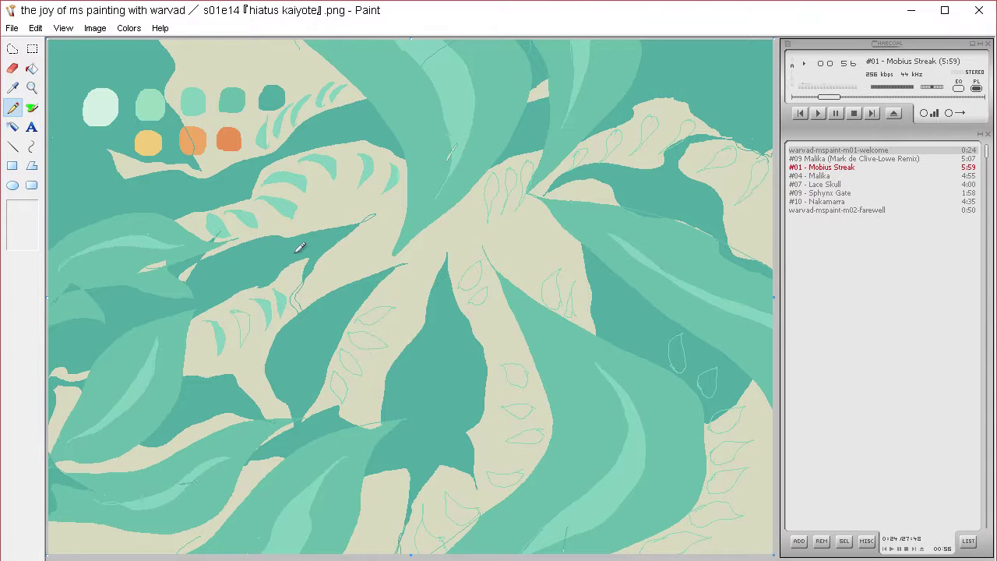
click(31, 68)
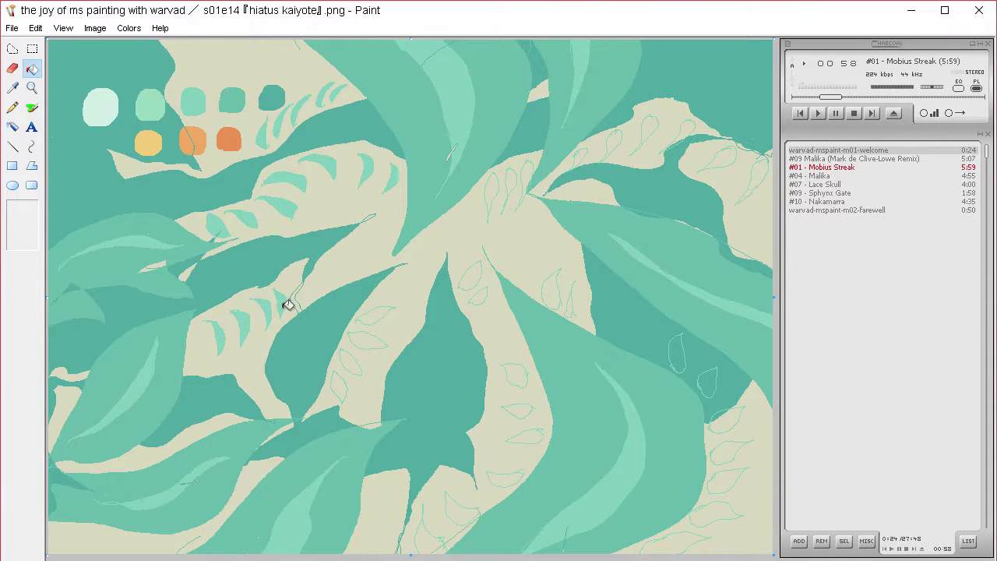
Fill the four leaflets in the beige gap left of the central dark leaf with the middle green
click(376, 338)
click(379, 317)
click(350, 364)
click(343, 382)
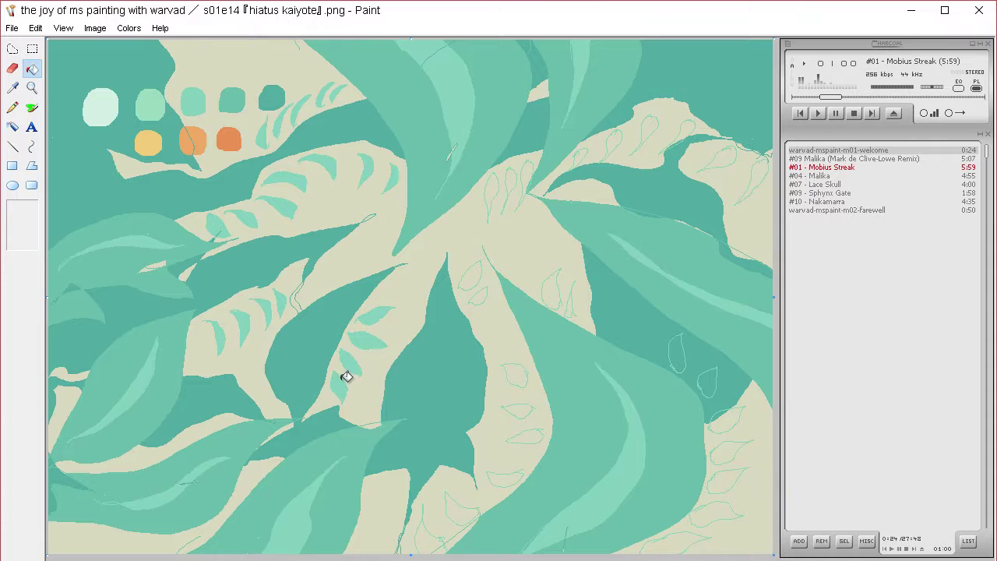
Sample the dark teal of the left-centre leaf and color in the narrow outlined strip at its upper-left edge
click(12, 87)
click(323, 311)
click(12, 107)
Resample the middle green from a filled leaflet and fill the leaflets at the top centre and across the upper right
click(12, 87)
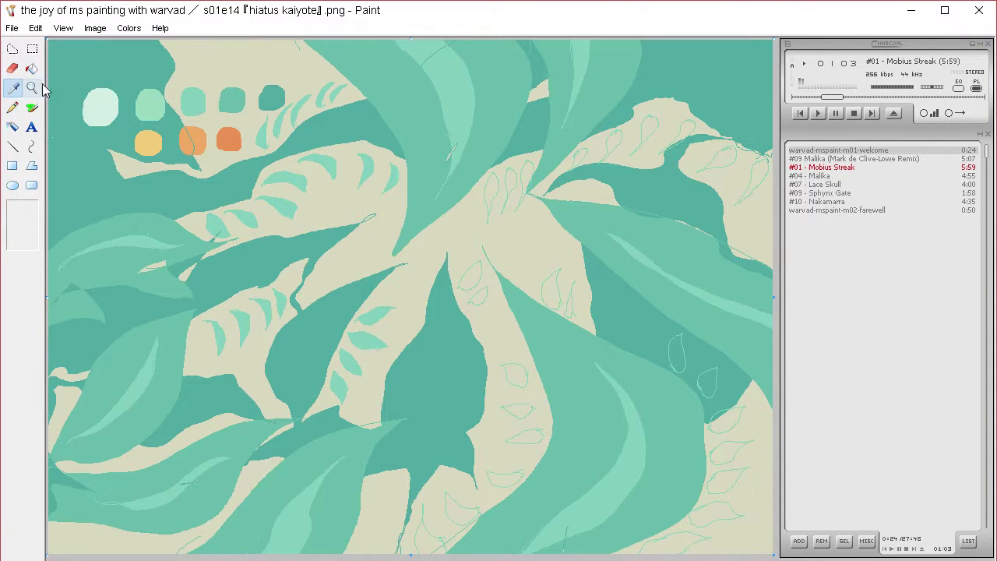
click(304, 184)
click(31, 67)
click(491, 187)
click(504, 182)
click(515, 179)
click(587, 156)
click(613, 143)
click(652, 127)
click(691, 125)
click(736, 154)
click(760, 171)
Fill the leaflets running from the centre down the beige strip to the bottom edge with the middle green
click(472, 278)
click(481, 297)
click(516, 377)
click(519, 411)
click(528, 435)
click(506, 479)
click(463, 506)
click(430, 538)
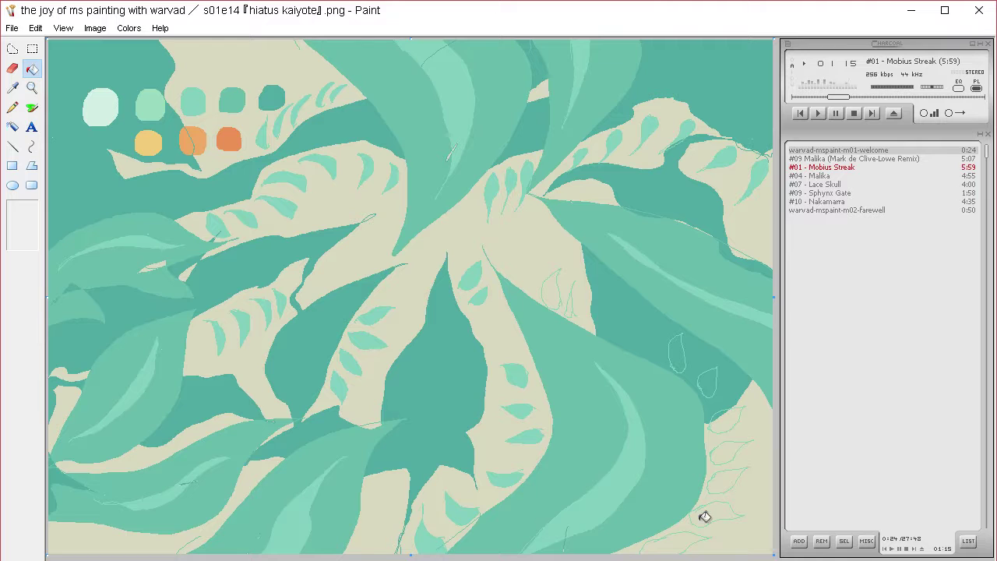
Fill the leaflets around the large lower-right leaf and the two inside the neighbouring dark leaf with the middle green
click(658, 545)
click(694, 542)
click(713, 516)
click(729, 479)
click(731, 452)
click(731, 423)
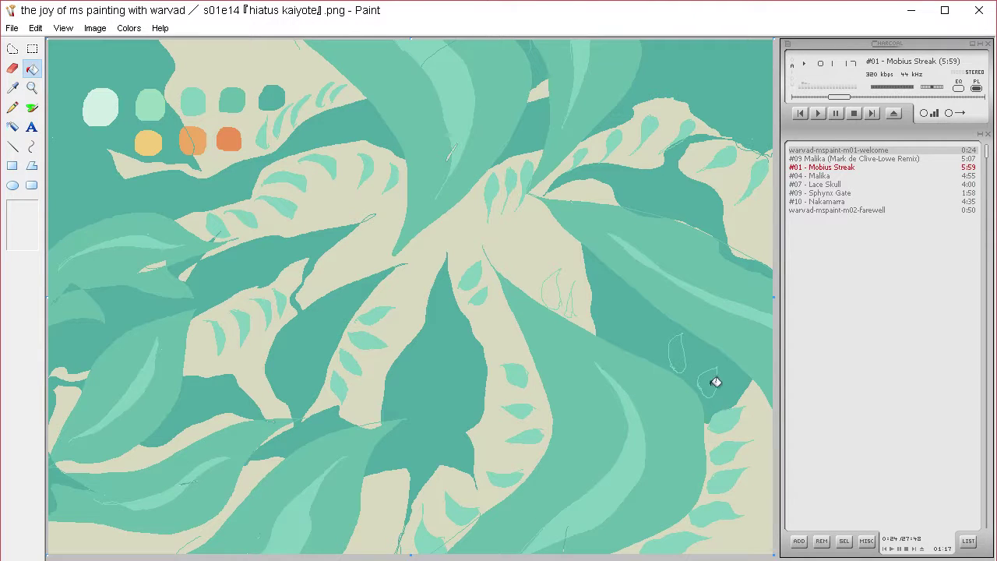
click(715, 382)
click(680, 354)
Sample the darkest teal swatch and stretch the window's left border back to the screen edge
click(13, 88)
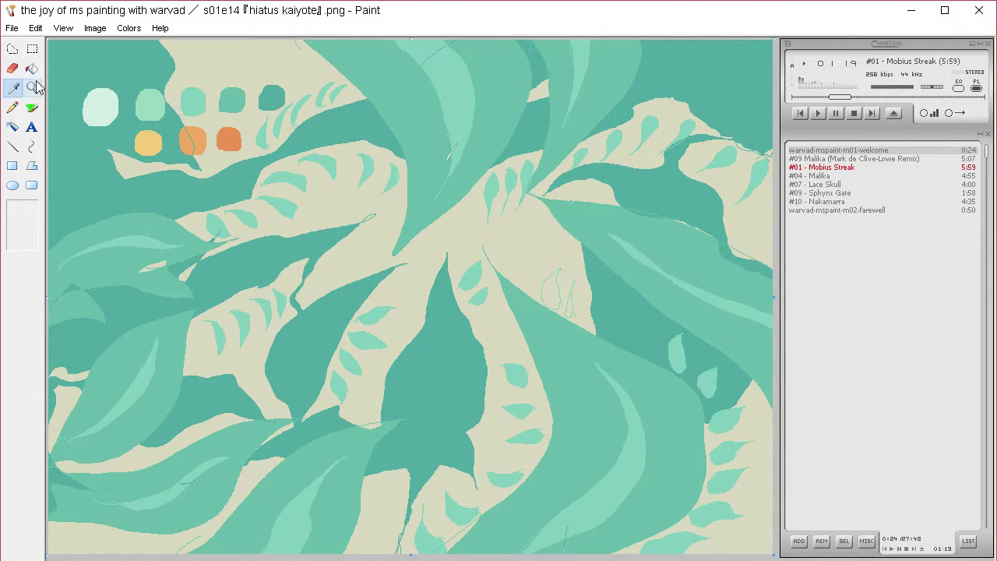
click(282, 87)
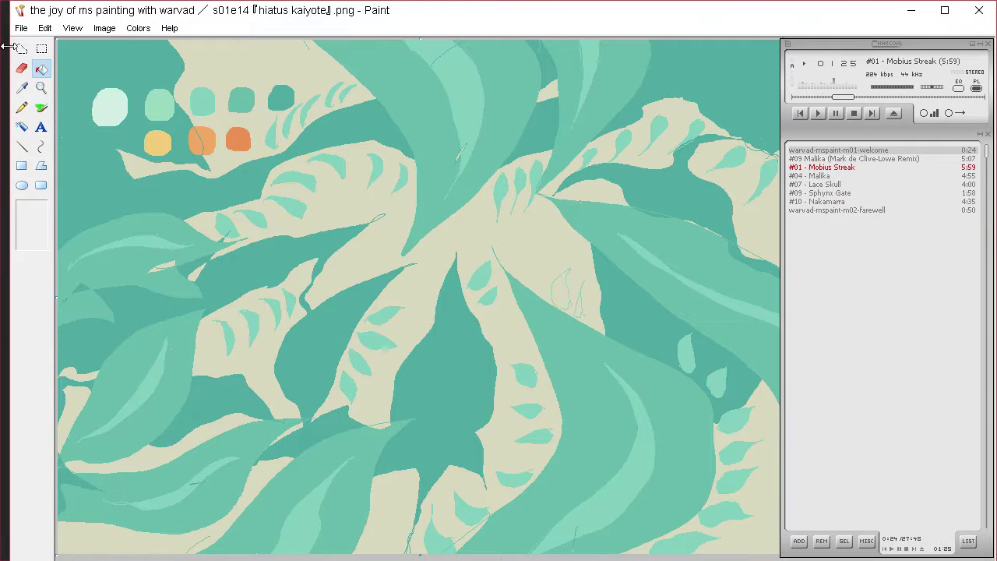
drag(8, 46, 0, 47)
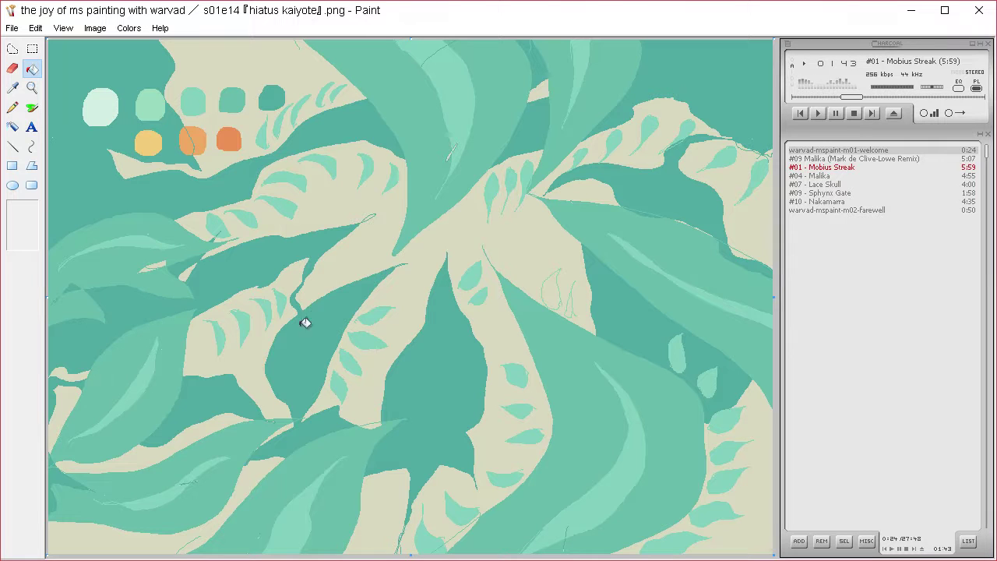
Resample the darkest teal swatch and outline thin wavy strips across the upper-left beige shape and the gap left of the central leaf
click(12, 108)
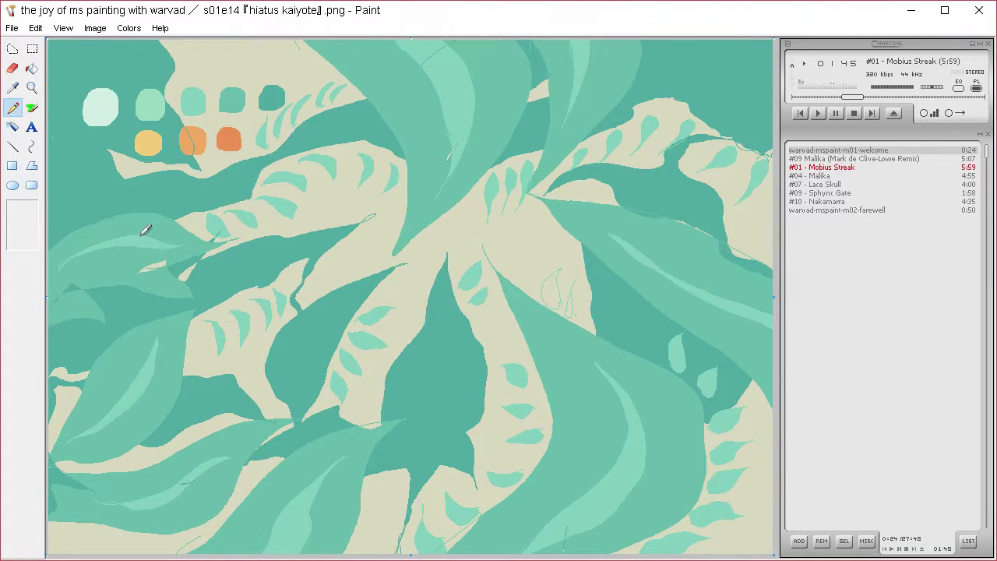
click(13, 87)
click(272, 95)
mouse_move(341, 138)
mouse_down()
mouse_move(332, 208)
mouse_move(289, 229)
mouse_up()
drag(356, 183, 350, 147)
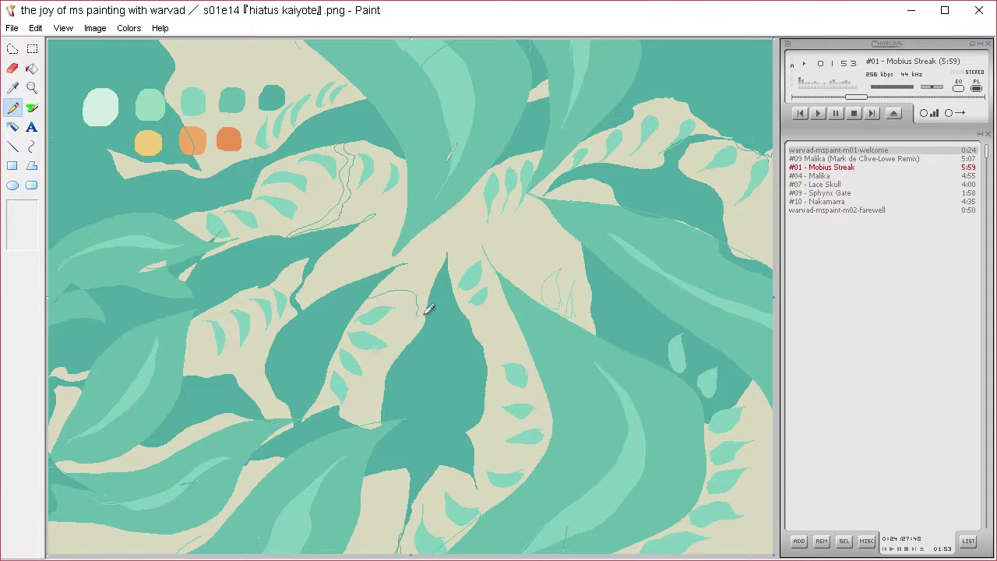
mouse_move(366, 299)
mouse_down()
mouse_move(407, 295)
mouse_move(420, 316)
mouse_up()
mouse_move(280, 407)
mouse_down()
mouse_move(317, 412)
mouse_move(307, 409)
mouse_move(378, 391)
mouse_up()
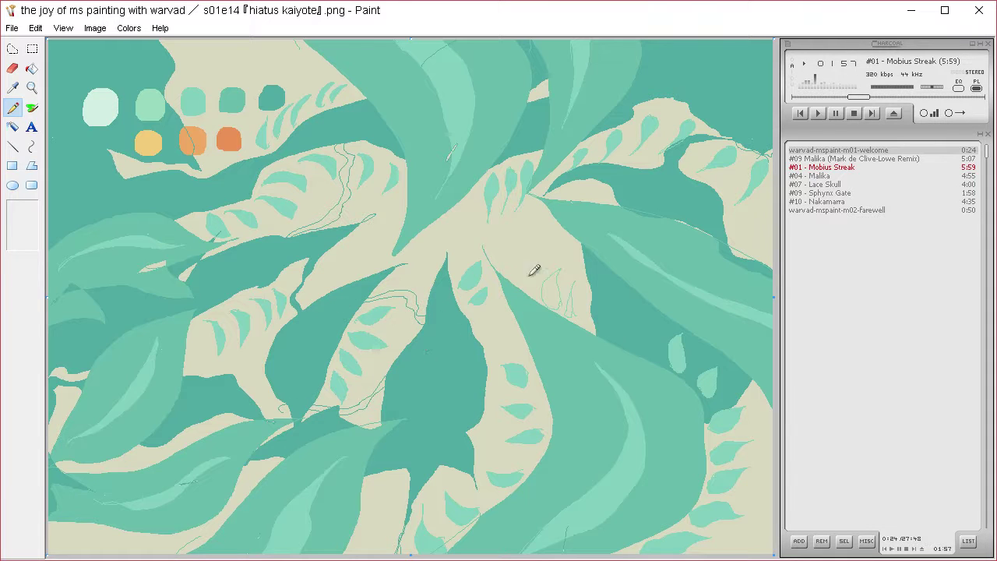
Outline more thin wavy strips right of the central leaf, in the upper-right beige area and above the palette swatches
drag(478, 336, 519, 328)
mouse_move(592, 255)
mouse_down()
mouse_move(536, 268)
mouse_move(525, 285)
mouse_up()
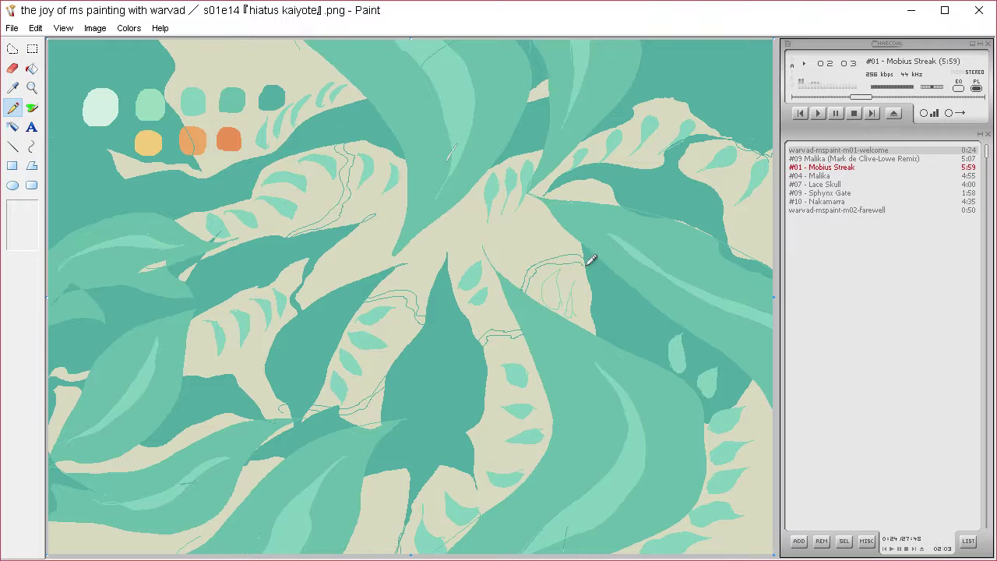
drag(744, 128, 679, 171)
drag(178, 59, 313, 55)
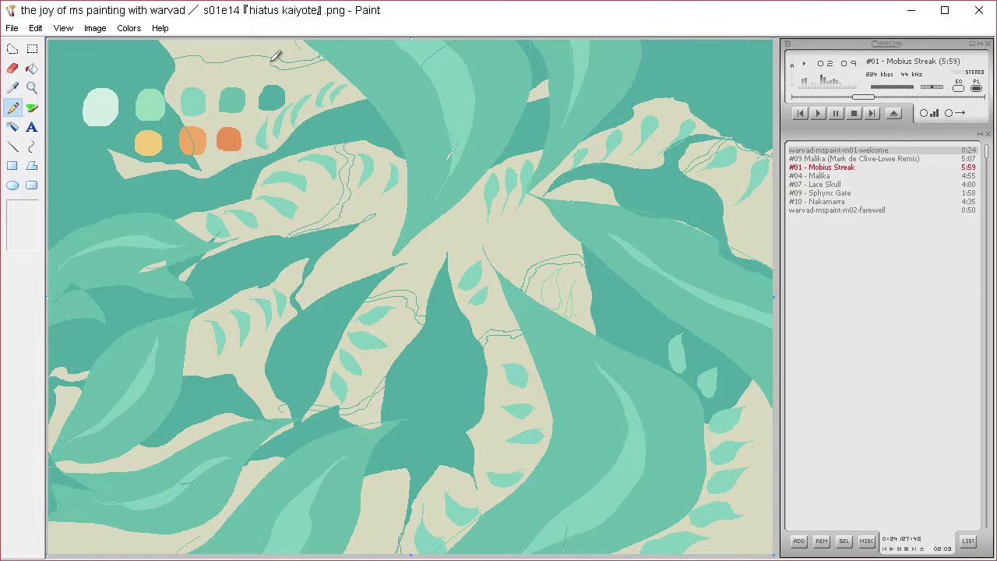
Fill all the outlined thin strips between the leaves with the sampled dark teal
click(32, 69)
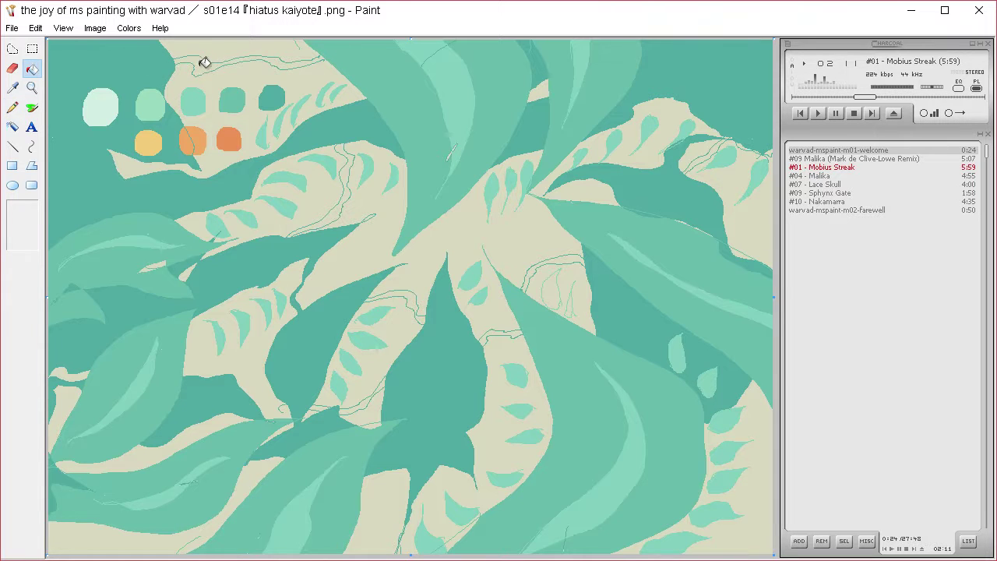
click(243, 62)
click(352, 166)
click(410, 293)
click(369, 398)
click(505, 334)
click(574, 254)
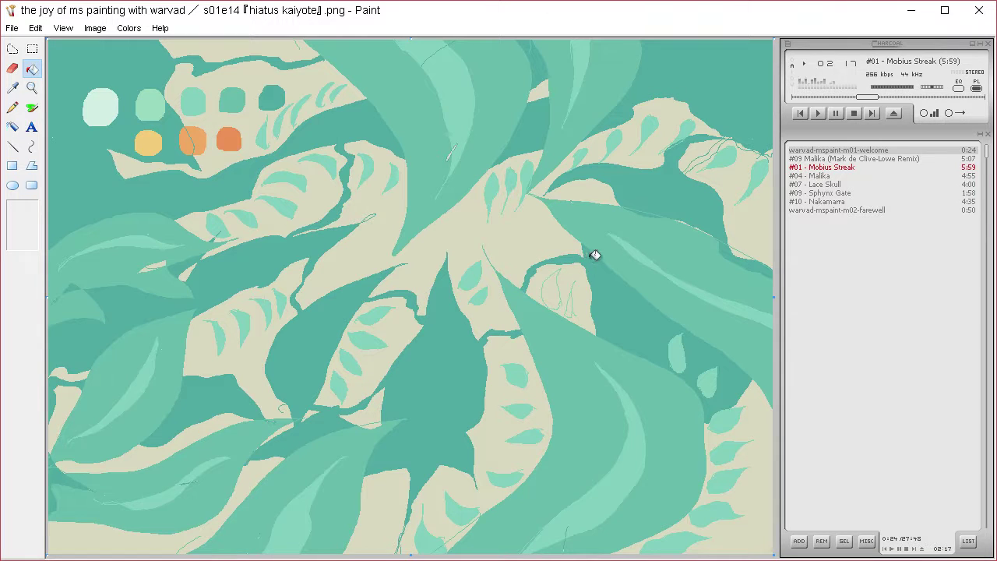
click(709, 155)
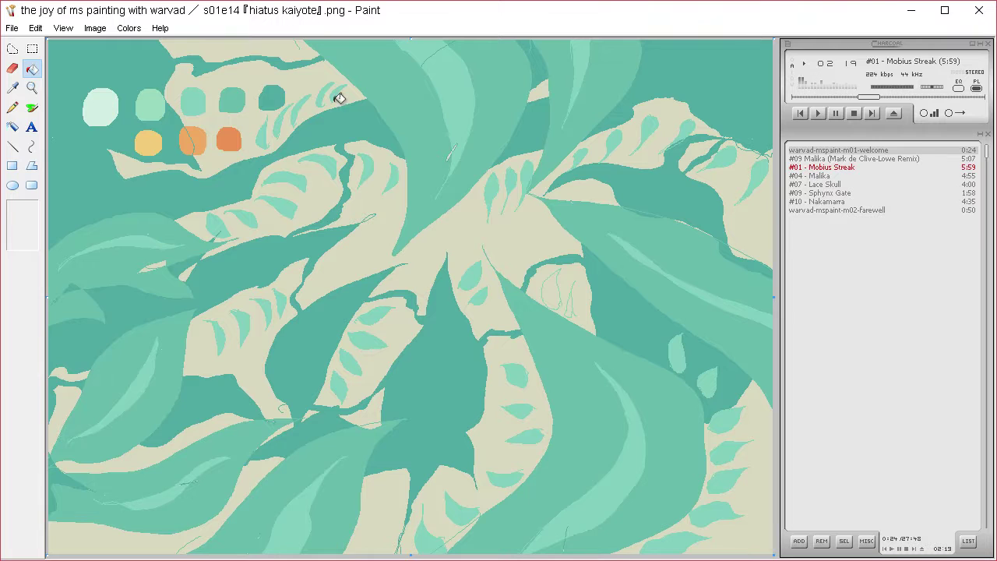
click(12, 87)
click(204, 96)
drag(2, 102, 6, 122)
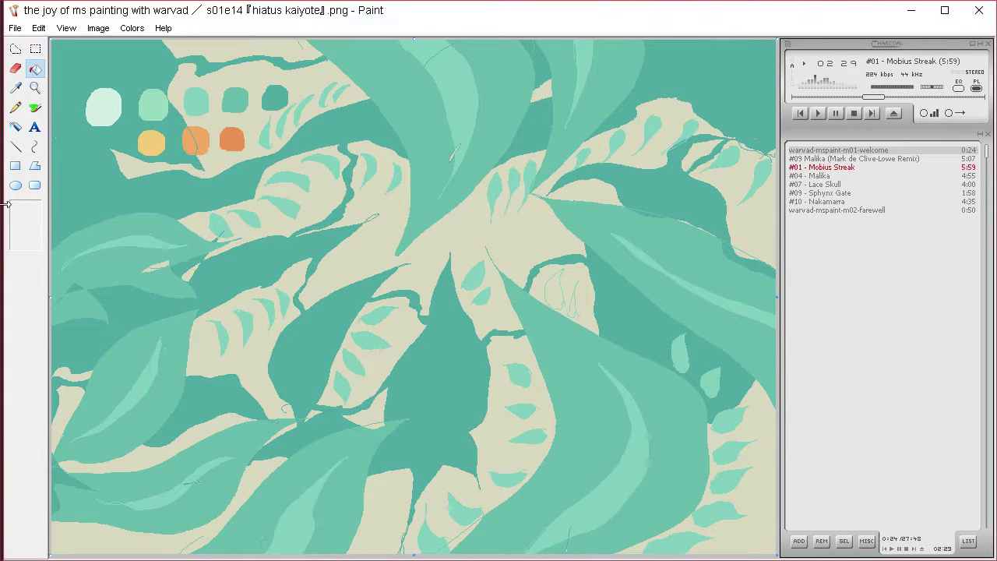
drag(6, 203, 4, 204)
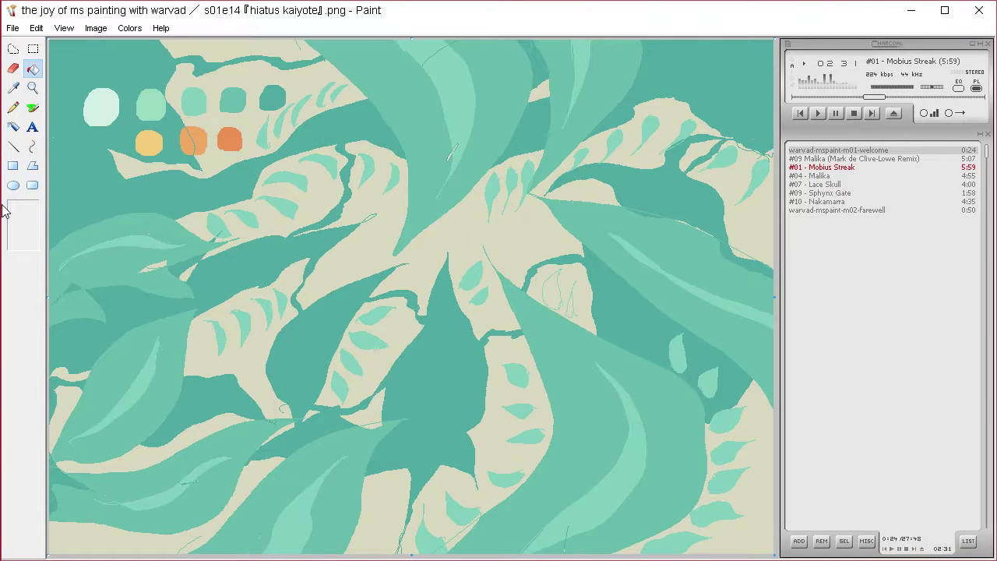
drag(4, 204, 4, 203)
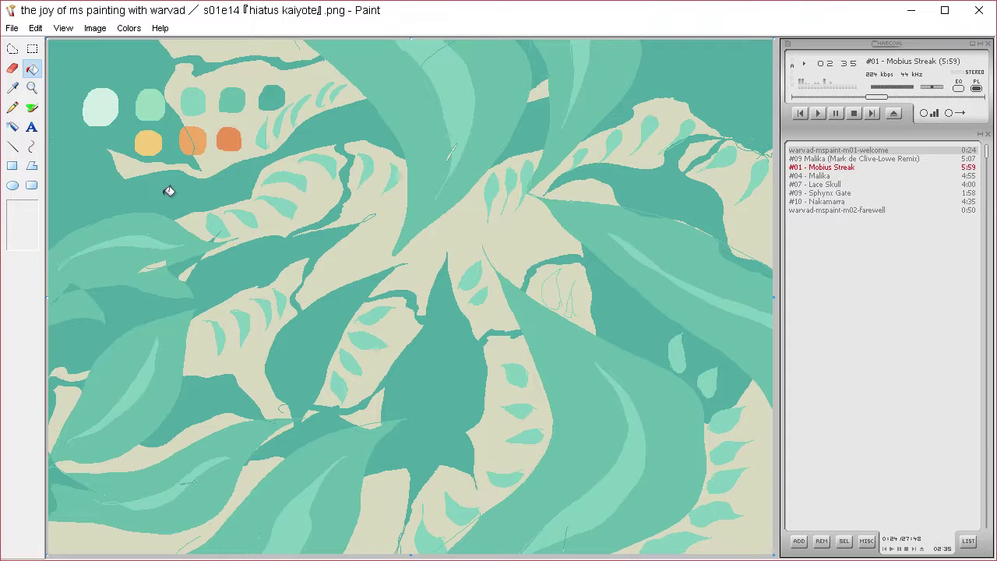
Sample the light teal swatch and brush thin connecting stems along the leaflet rows and beside the two loose leaflets near the large lower-right leaf
click(13, 88)
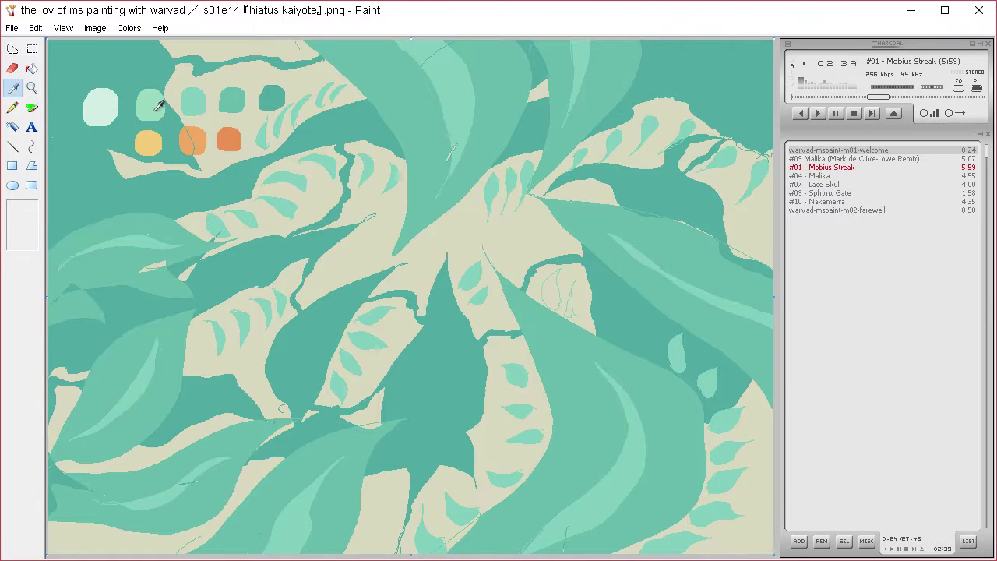
click(157, 106)
click(13, 87)
click(198, 92)
click(13, 107)
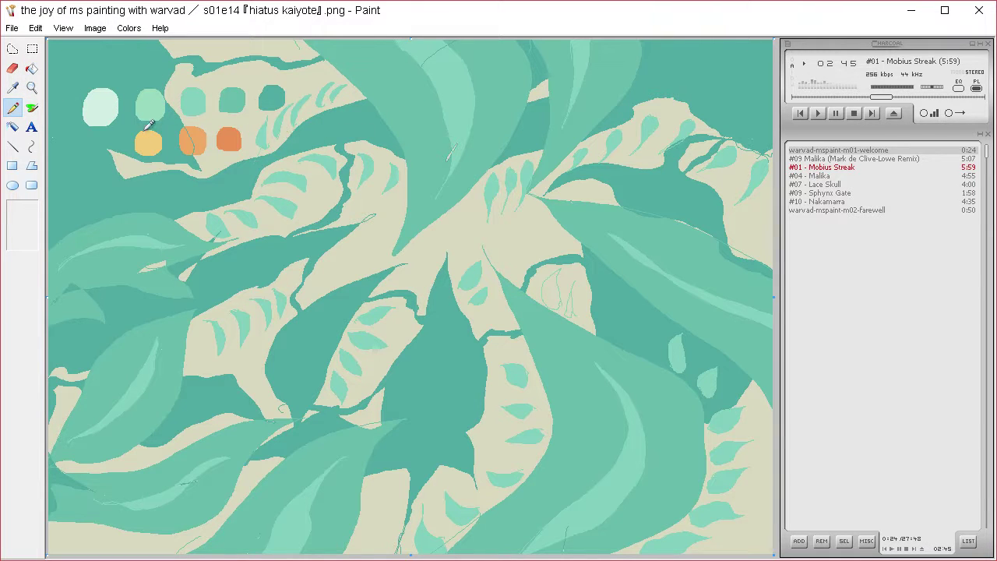
click(32, 108)
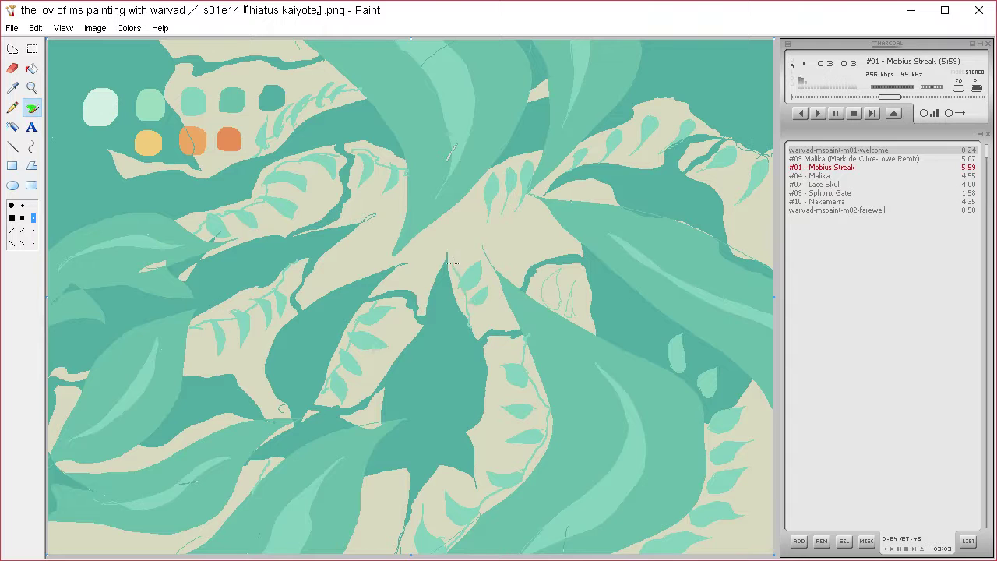
drag(486, 178, 645, 115)
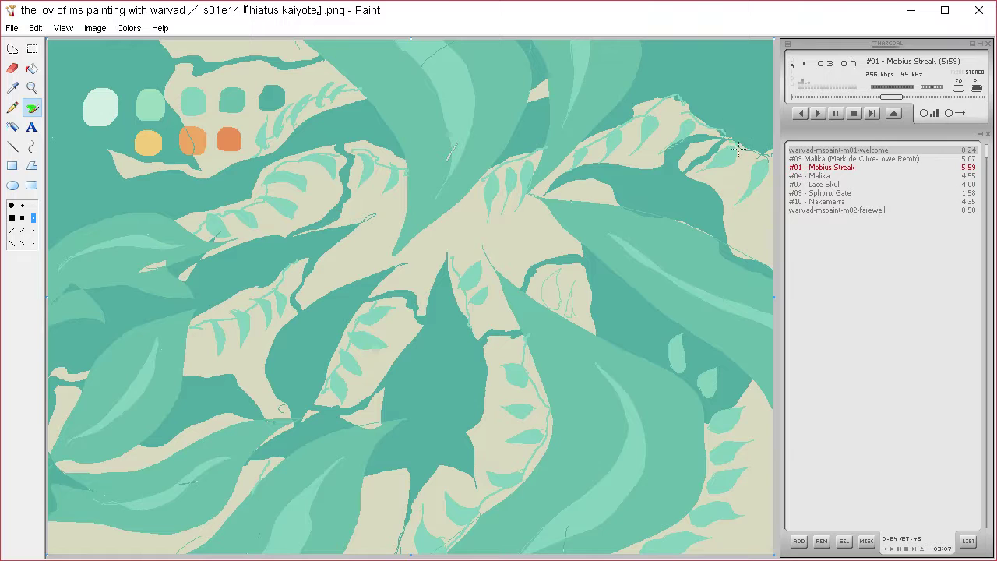
drag(664, 365, 709, 387)
Color in the outlined leaflets with light teal inside the small beige patch right of center
click(31, 68)
click(574, 303)
key(ctrl+z)
click(32, 108)
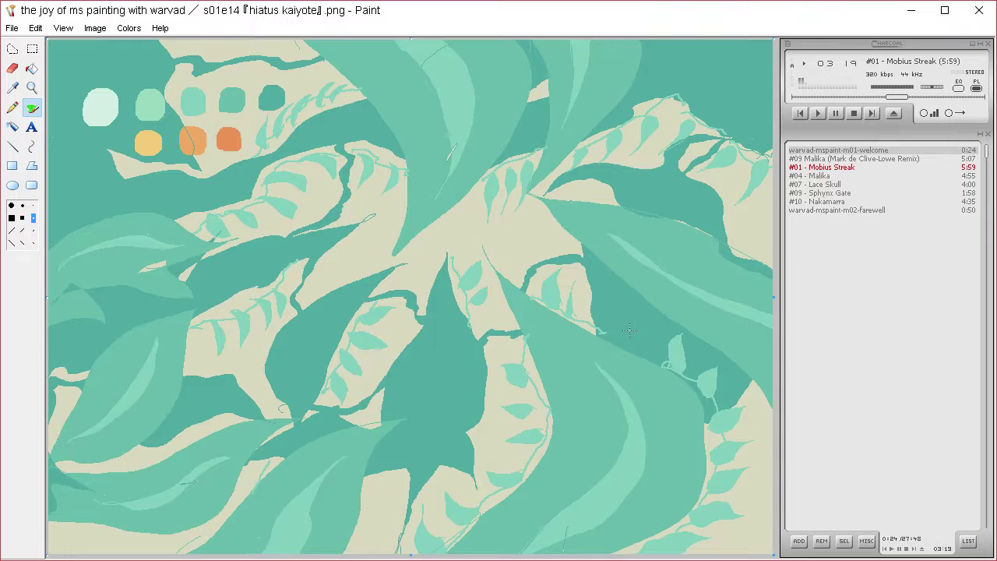
Sample the beige background and use a medium square brush to trim the dark teal strips and edges in the upper-left area
click(12, 87)
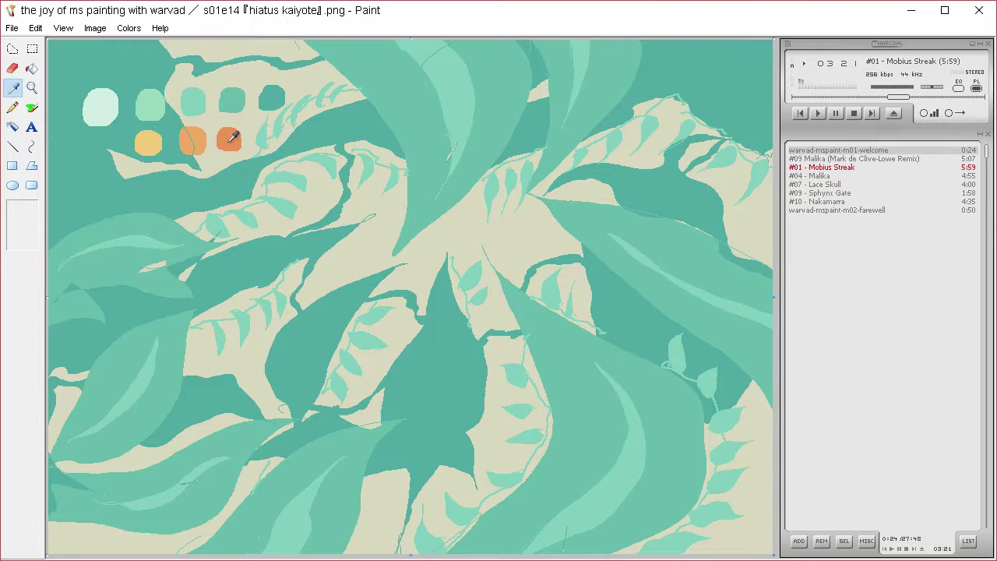
click(97, 95)
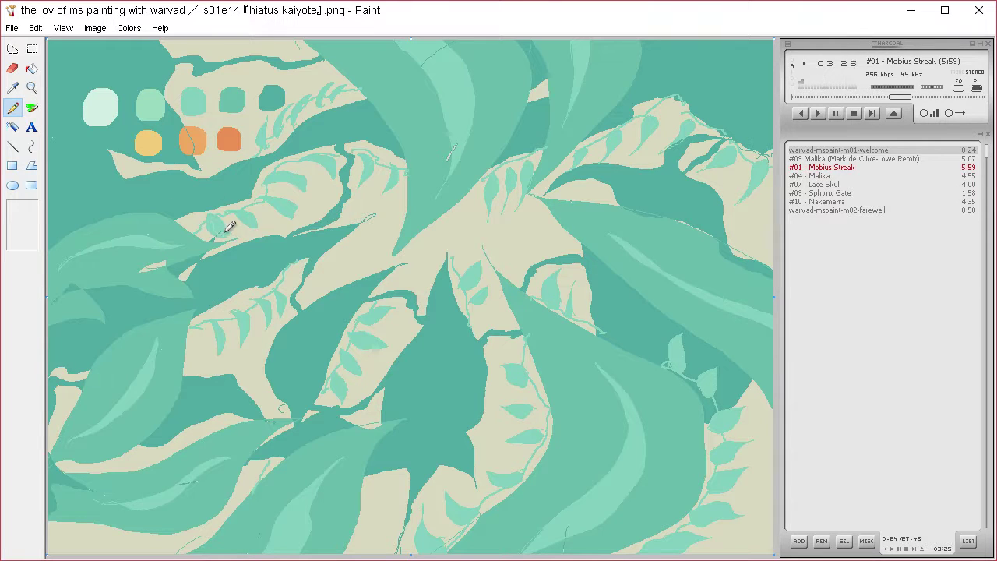
click(31, 107)
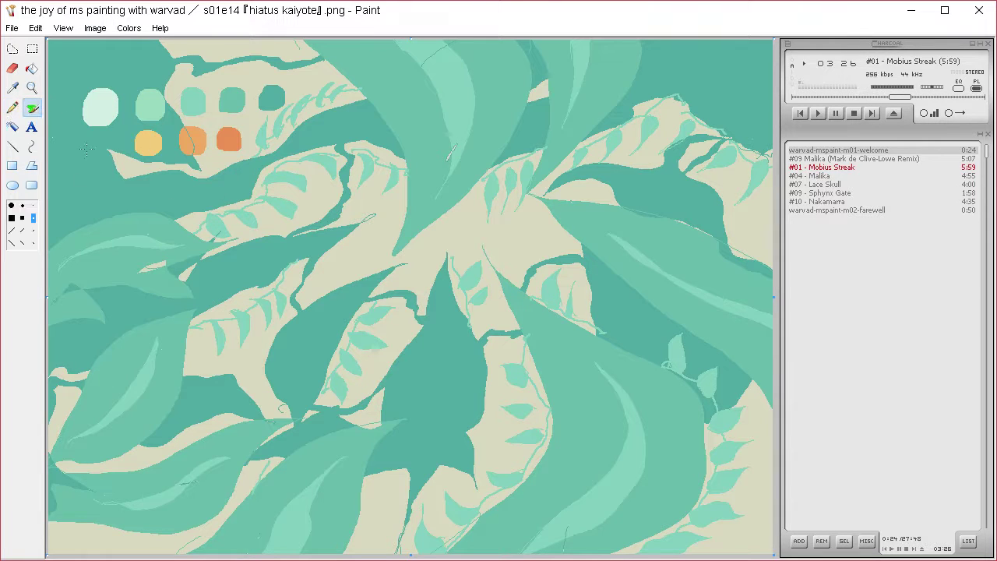
click(22, 205)
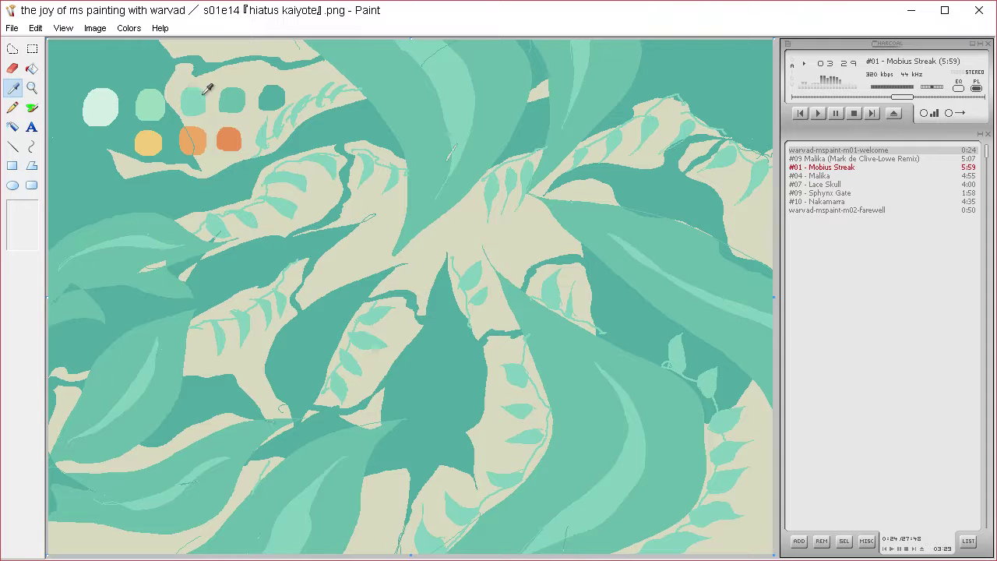
click(33, 218)
click(32, 207)
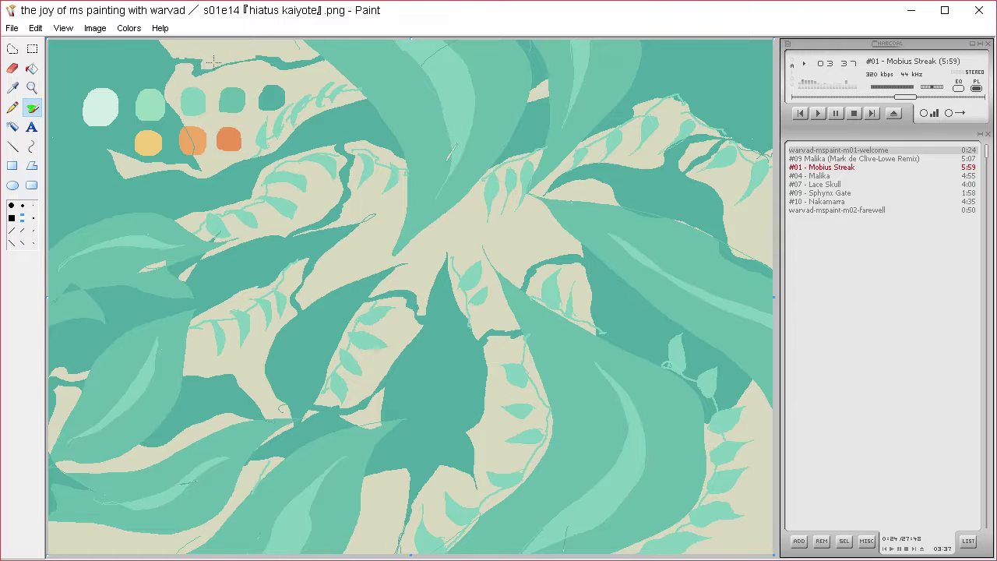
drag(254, 54, 309, 57)
drag(268, 115, 257, 153)
drag(275, 221, 291, 199)
mouse_move(367, 217)
mouse_down()
mouse_move(321, 231)
mouse_move(356, 230)
mouse_move(320, 255)
mouse_up()
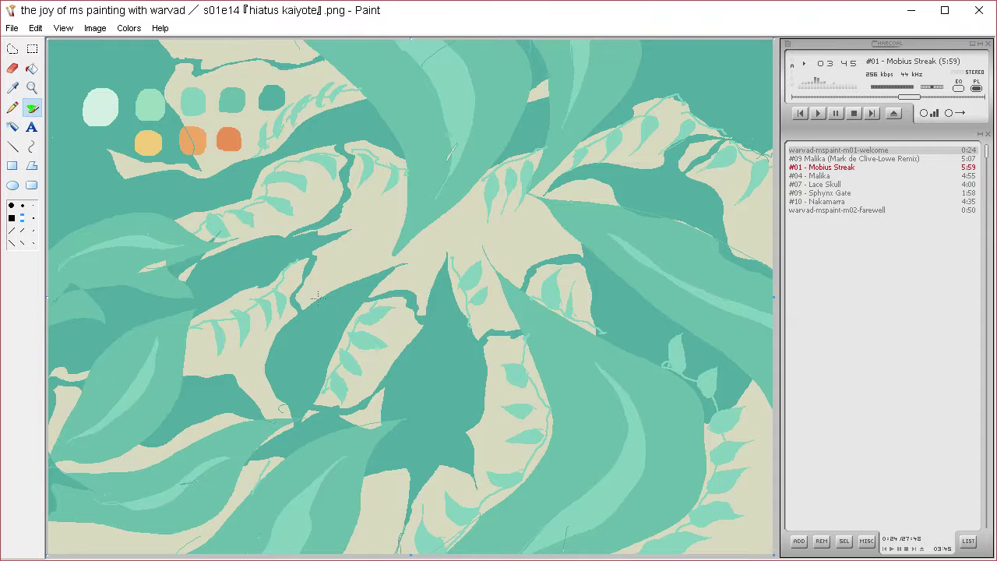
Paint beige trims and rounded blobs along the dark shapes left of center, beside the central dark leaf and on the lower leaf edge
drag(266, 377, 288, 322)
drag(221, 376, 226, 388)
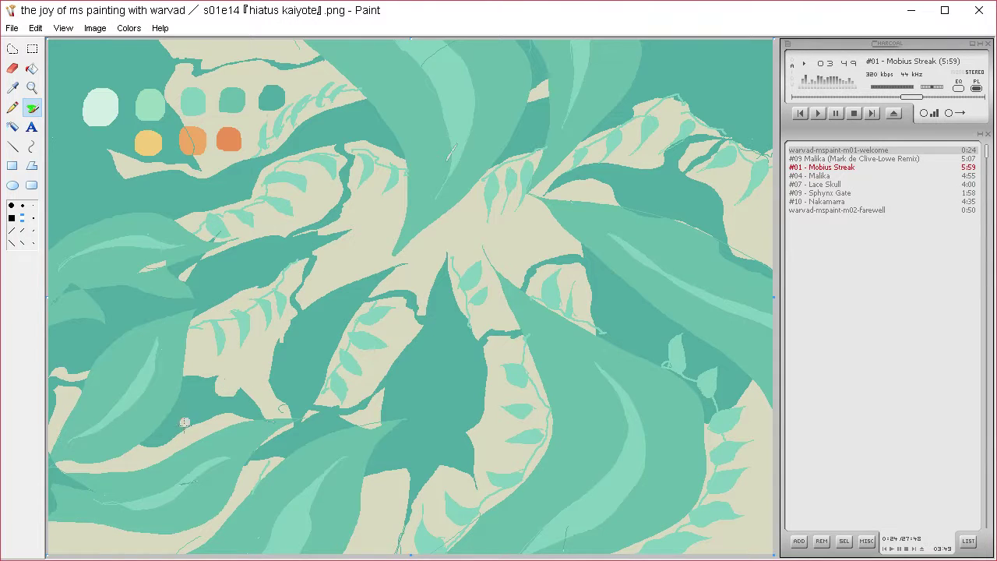
mouse_move(342, 326)
mouse_down()
mouse_move(346, 313)
mouse_move(355, 319)
mouse_move(363, 279)
mouse_up()
drag(481, 367, 479, 375)
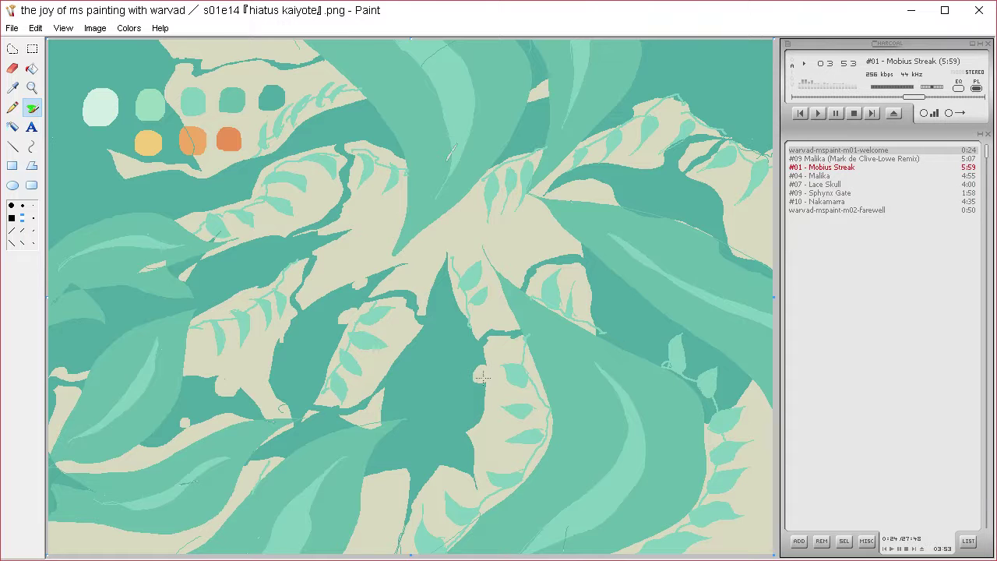
mouse_move(357, 498)
mouse_down()
mouse_move(348, 514)
mouse_move(363, 514)
mouse_up()
Paint a beige streak and blobs on the right-hand leaves, the upper central leaf tip and the large lower-right leaf
mouse_move(530, 288)
mouse_down()
mouse_move(533, 274)
mouse_move(578, 263)
mouse_up()
mouse_move(650, 162)
mouse_down()
mouse_move(573, 173)
mouse_move(625, 162)
mouse_move(578, 168)
mouse_move(624, 166)
mouse_move(599, 179)
mouse_move(638, 184)
mouse_move(598, 183)
mouse_move(618, 195)
mouse_up()
mouse_move(593, 233)
mouse_down()
mouse_move(583, 230)
mouse_move(594, 227)
mouse_up()
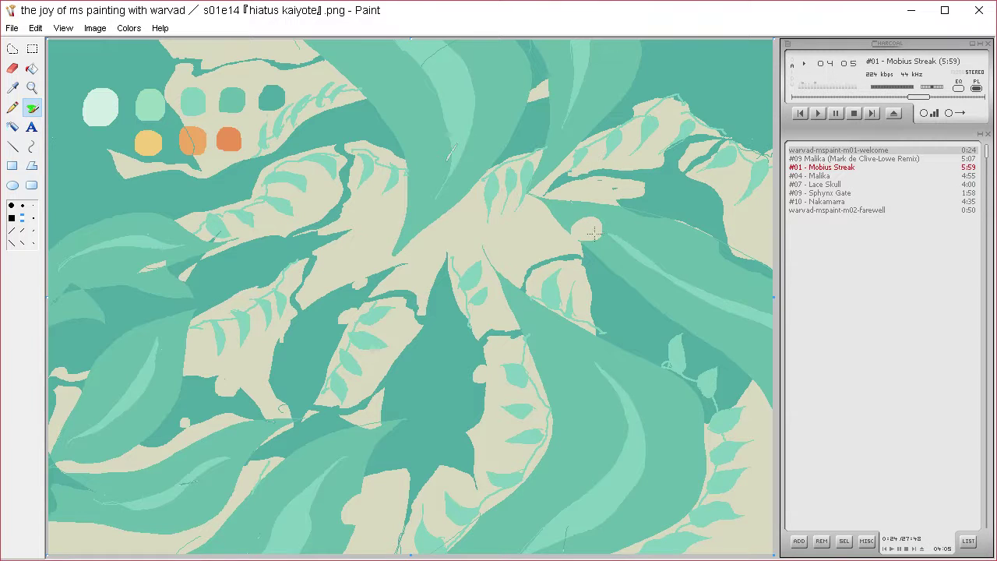
drag(444, 206, 460, 200)
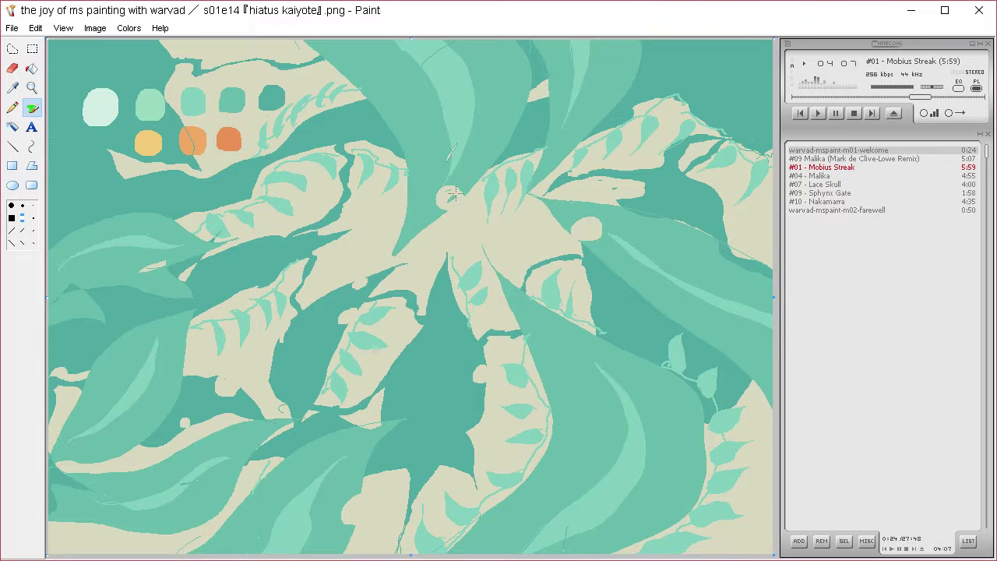
mouse_move(666, 498)
mouse_down()
mouse_move(650, 516)
mouse_move(692, 487)
mouse_up()
drag(546, 458, 563, 457)
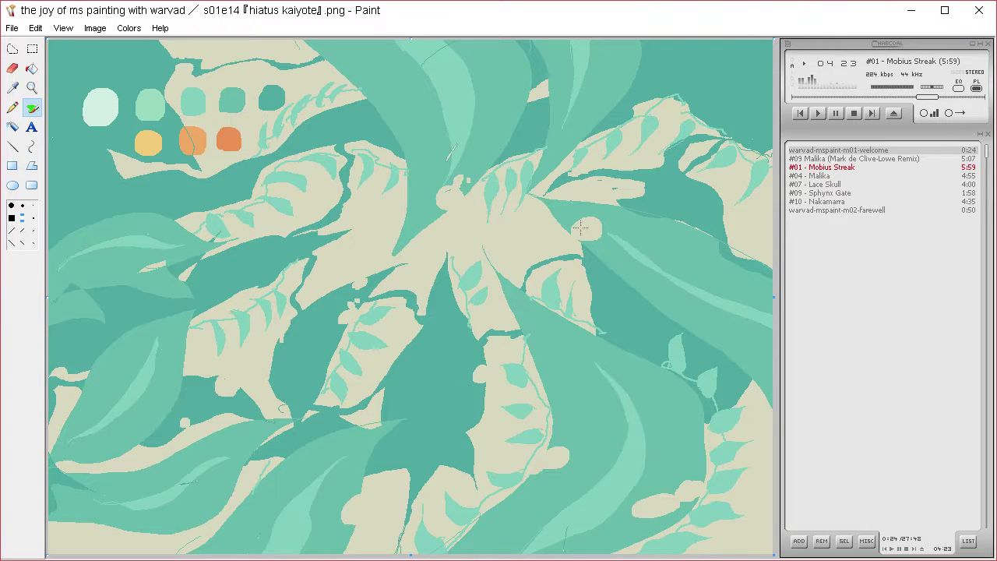
Scatter clusters of small beige dots around the blobs and across the left, upper, central and lower leaves
drag(580, 217, 614, 219)
drag(569, 119, 567, 107)
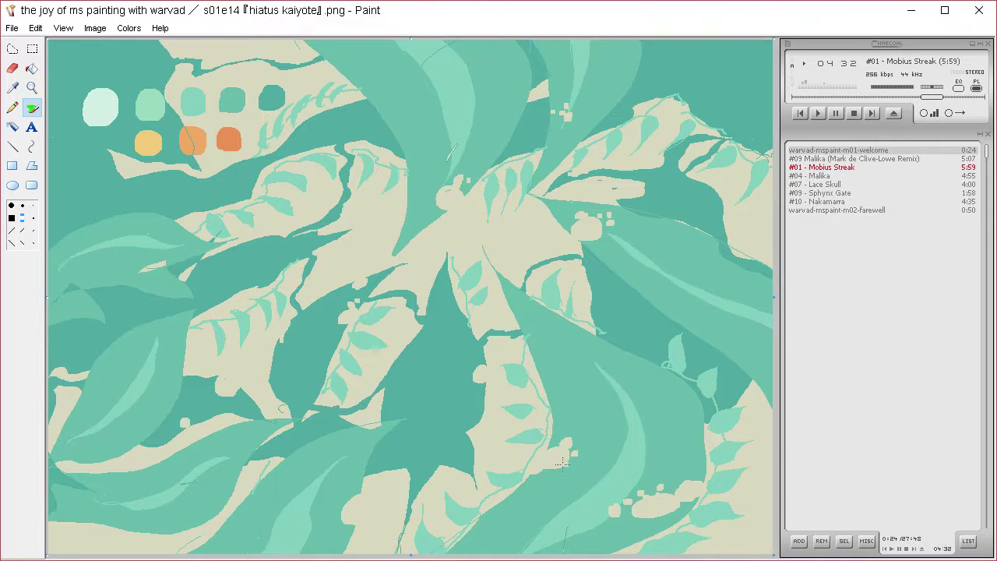
click(166, 282)
click(139, 373)
click(145, 381)
click(129, 387)
click(120, 393)
drag(123, 268, 147, 268)
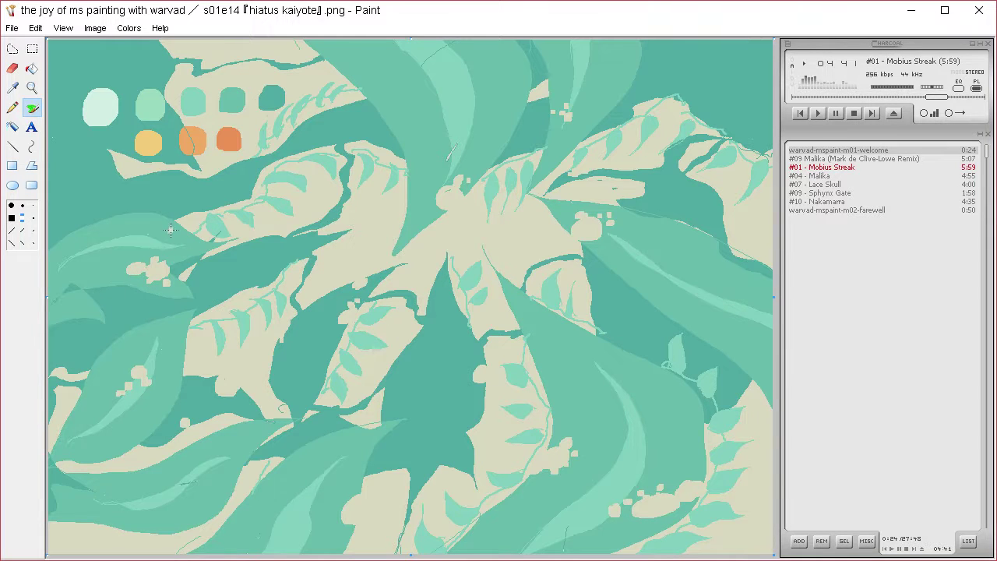
click(441, 185)
click(465, 370)
drag(340, 506, 343, 492)
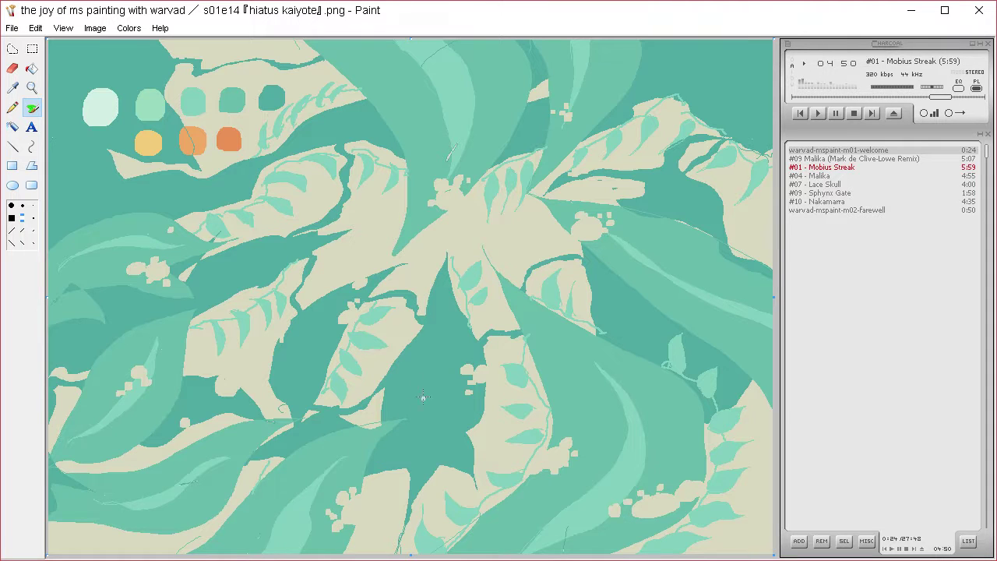
Sample the light green swatch and brush highlight strokes on the left leaves and the dark bands below the palette and left of center
click(13, 87)
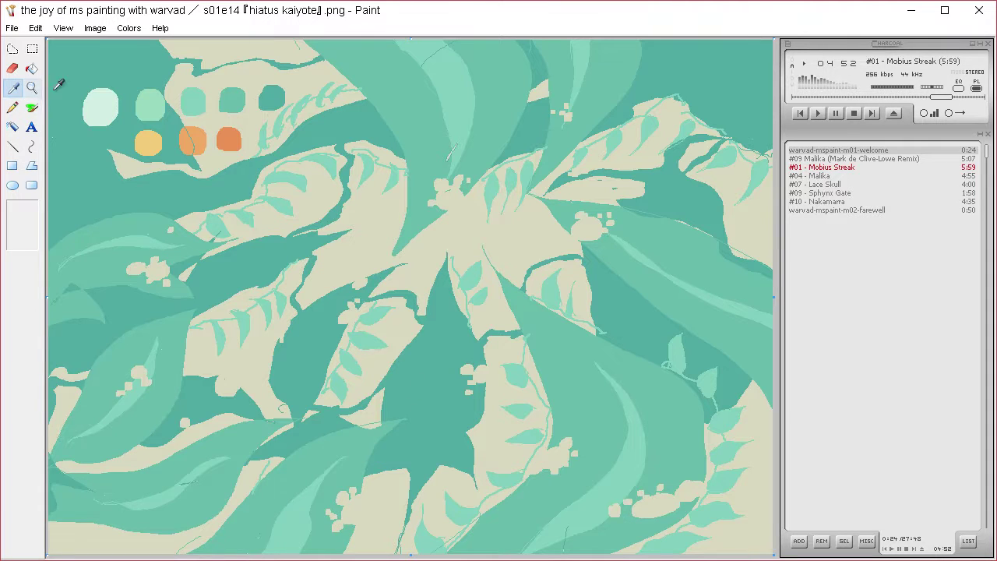
click(156, 102)
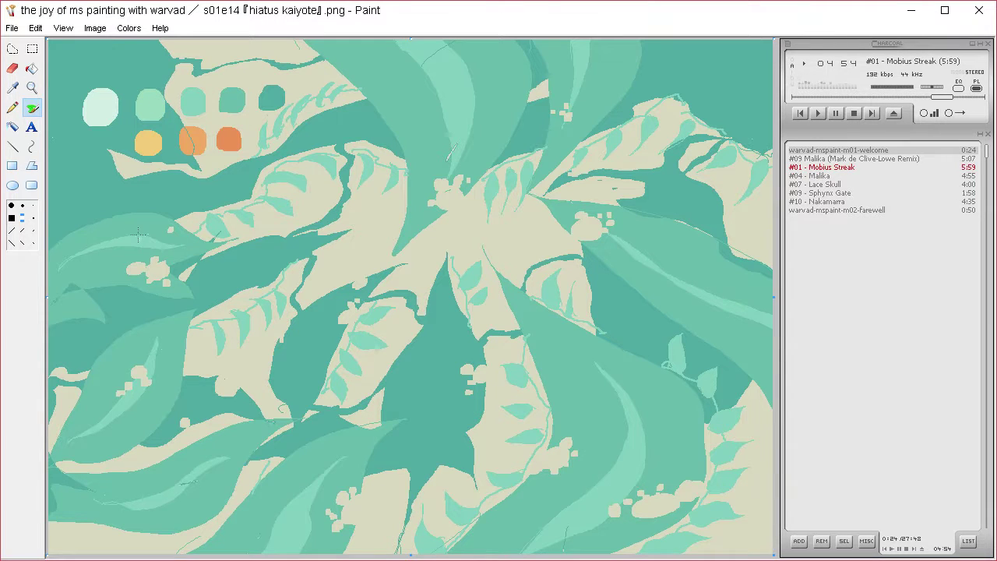
drag(147, 235, 151, 242)
drag(131, 396, 143, 385)
mouse_move(205, 269)
mouse_down()
mouse_move(289, 237)
mouse_move(320, 234)
mouse_move(314, 249)
mouse_up()
mouse_move(121, 181)
mouse_down()
mouse_move(230, 175)
mouse_move(333, 122)
mouse_move(375, 119)
mouse_move(210, 186)
mouse_move(56, 207)
mouse_up()
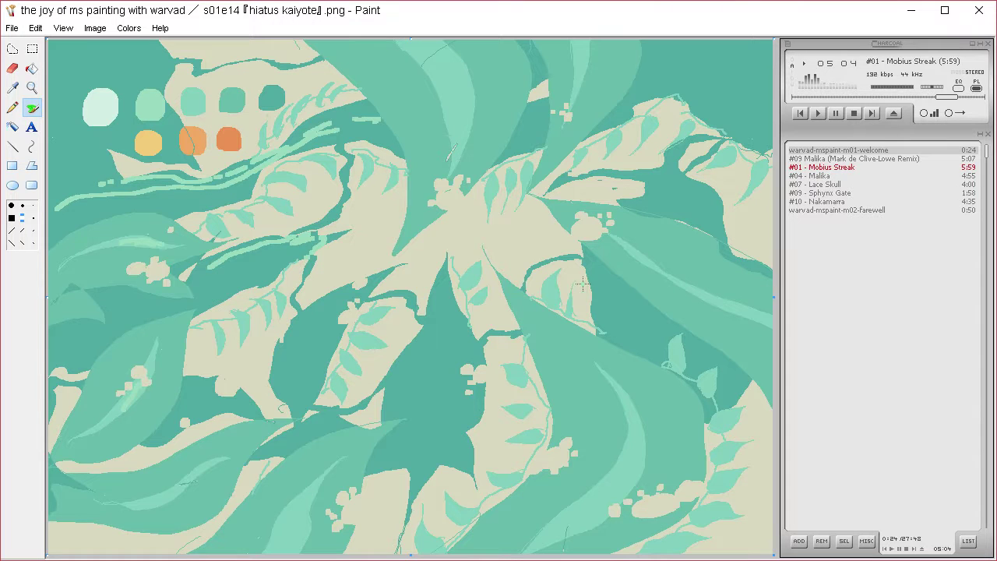
Brush light green highlights on the central dark leaf, the lower-left leaves, the large lower-right leaf and the dark area above it
mouse_move(449, 321)
mouse_down()
mouse_move(426, 361)
mouse_move(421, 450)
mouse_move(449, 331)
mouse_up()
drag(417, 459, 413, 469)
drag(275, 550, 293, 524)
drag(201, 491, 204, 489)
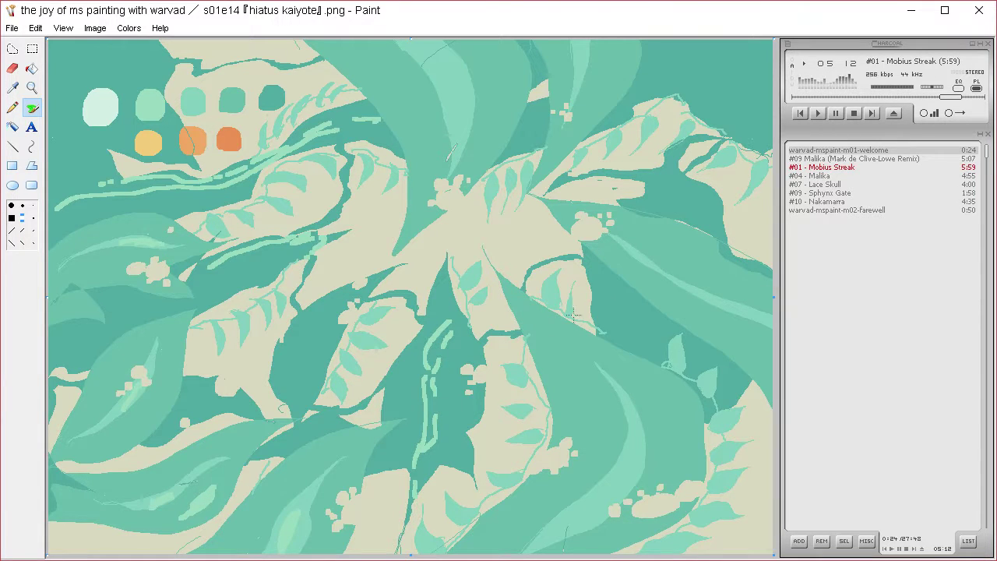
drag(558, 349, 560, 366)
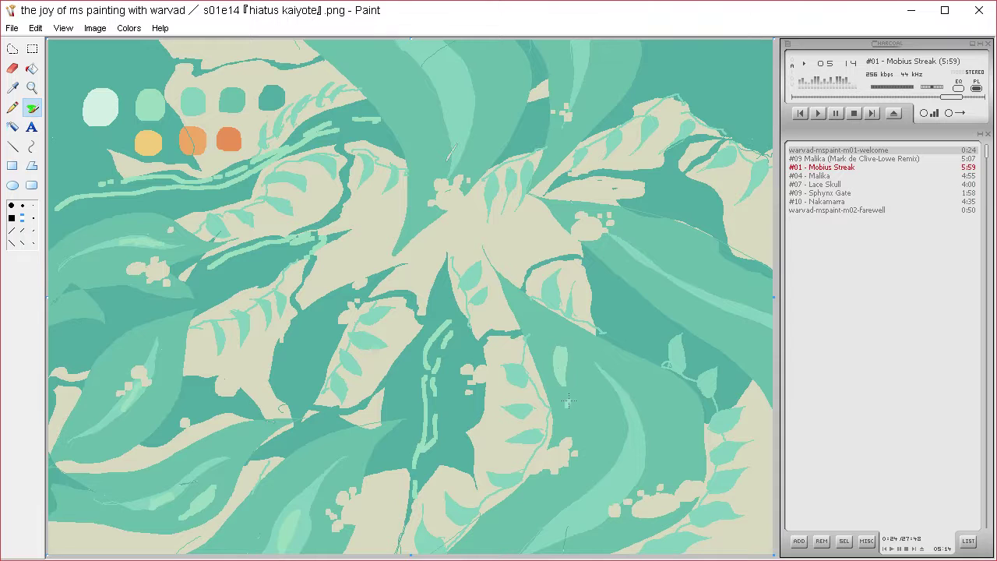
drag(612, 291, 612, 290)
Brush light green highlights on the right-hand leaves, the upper-right background and the large leaves at the top
mouse_move(633, 239)
mouse_down()
mouse_move(653, 260)
mouse_move(765, 313)
mouse_move(751, 320)
mouse_move(672, 265)
mouse_up()
drag(674, 198, 696, 208)
mouse_move(713, 84)
mouse_down()
mouse_move(710, 48)
mouse_move(691, 52)
mouse_move(682, 77)
mouse_move(635, 88)
mouse_move(683, 79)
mouse_move(724, 45)
mouse_up()
mouse_move(612, 56)
mouse_down()
mouse_move(596, 81)
mouse_move(607, 45)
mouse_move(582, 110)
mouse_move(590, 92)
mouse_up()
mouse_move(508, 101)
mouse_down()
mouse_move(464, 92)
mouse_move(429, 45)
mouse_move(467, 79)
mouse_move(458, 104)
mouse_up()
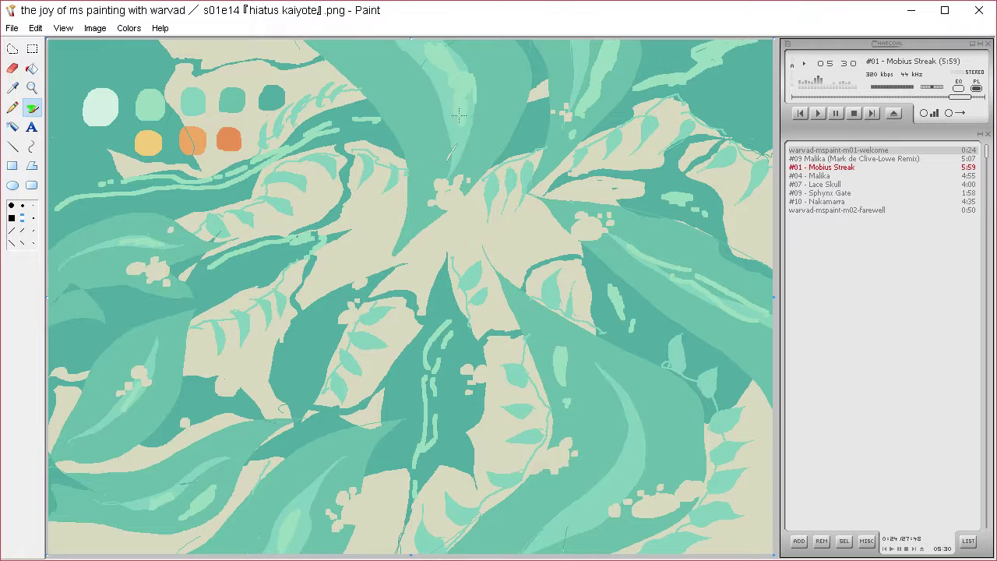
Add light green streaks in the upper-left area and thicken the highlight on the central dark leaf
mouse_move(263, 161)
mouse_down()
mouse_move(207, 184)
mouse_move(113, 181)
mouse_up()
mouse_move(50, 67)
mouse_down()
mouse_move(128, 87)
mouse_move(53, 68)
mouse_up()
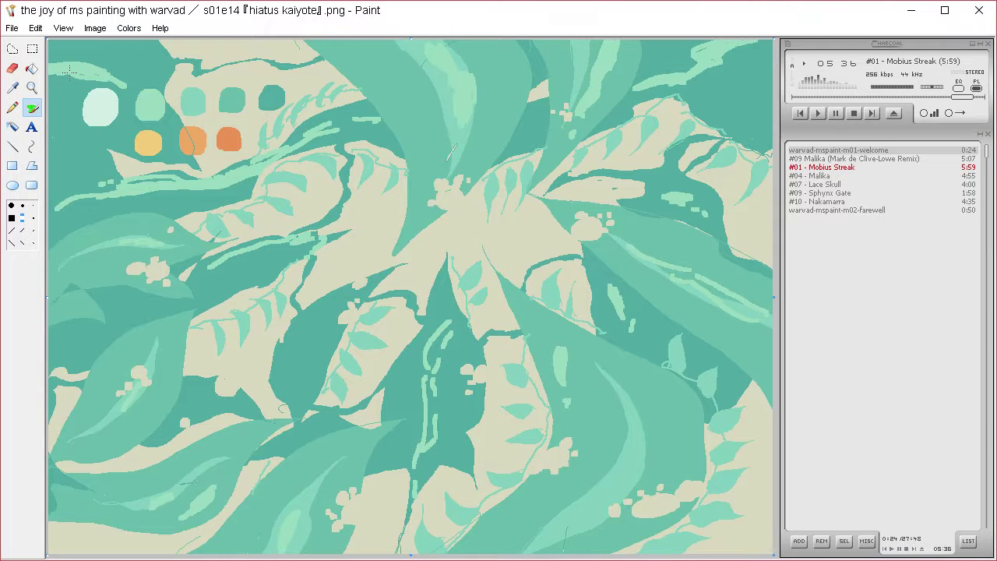
mouse_move(433, 351)
mouse_down()
mouse_move(440, 343)
mouse_move(418, 447)
mouse_up()
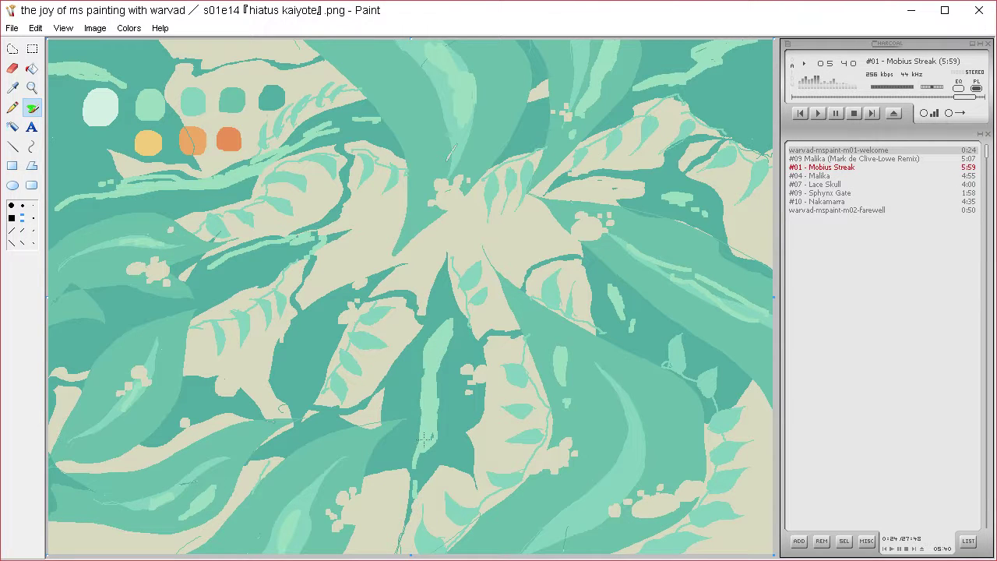
drag(329, 129, 349, 119)
Mix a custom dark green as the painting color
click(130, 29)
click(137, 46)
click(496, 374)
click(653, 273)
click(752, 270)
click(751, 276)
click(440, 395)
Fill the beige gaps between the lower-left leaves with the dark green and undo the last fill
click(32, 69)
click(123, 540)
click(147, 454)
click(81, 413)
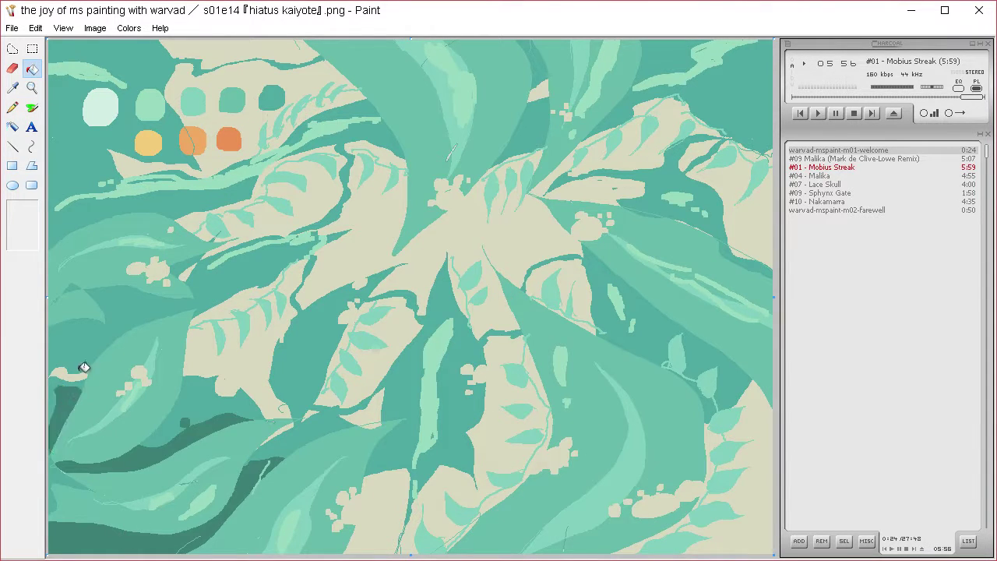
click(82, 371)
click(293, 390)
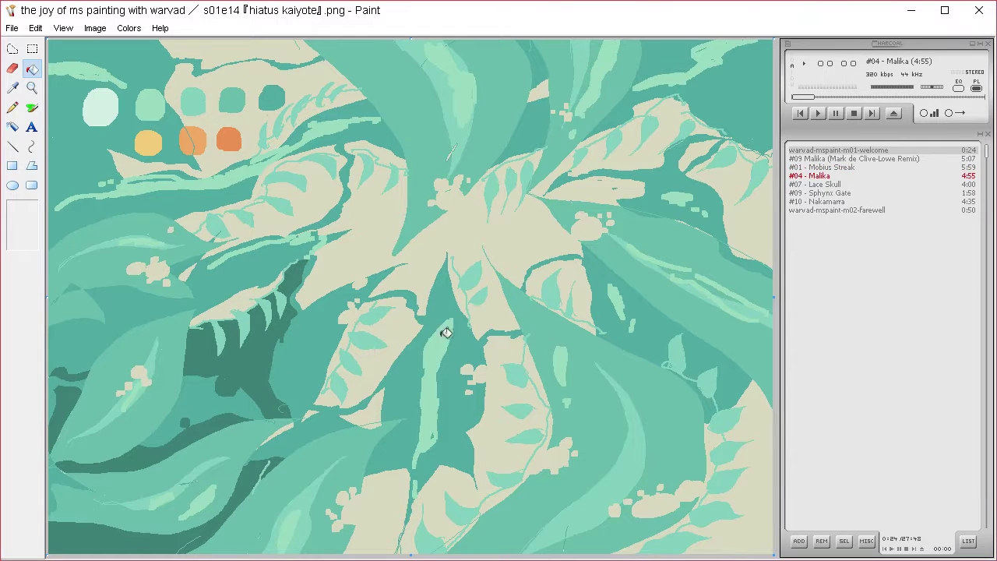
key(ctrl+z)
Fill the beige areas left of center, along the bottom, beside the large lower-right leaf and at its right edge with dark green
click(268, 380)
click(390, 463)
click(452, 494)
click(567, 456)
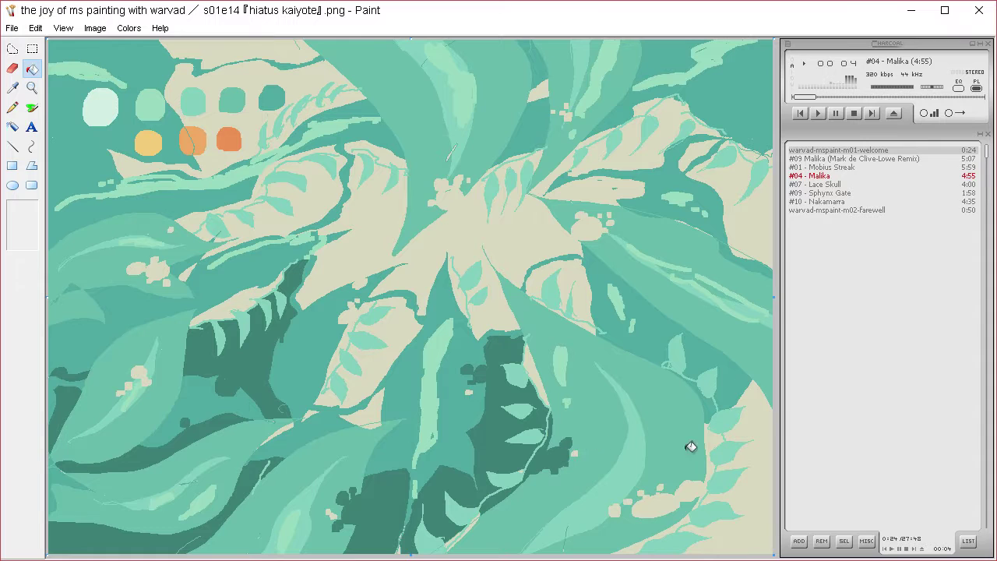
click(680, 496)
click(741, 472)
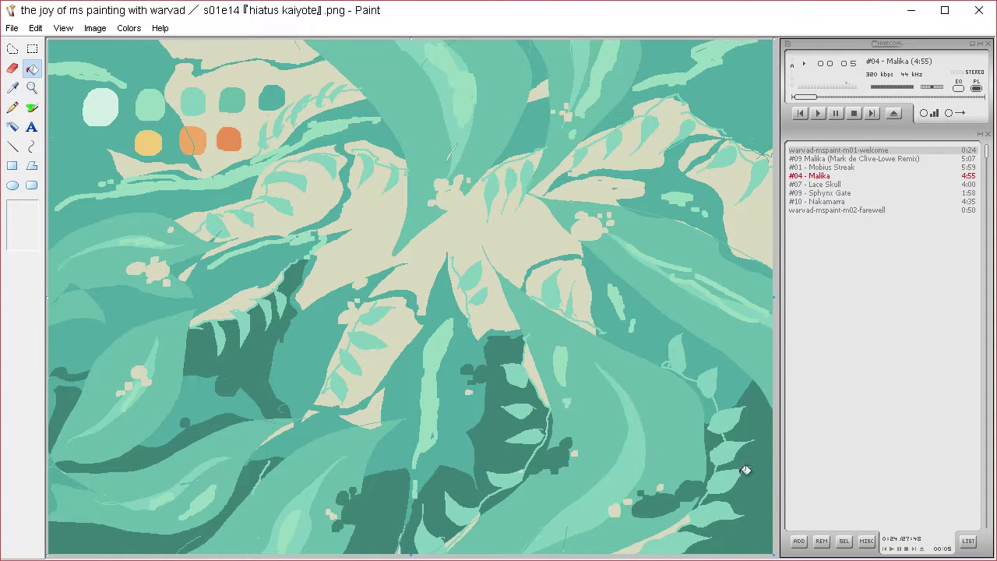
click(754, 203)
click(300, 67)
click(269, 49)
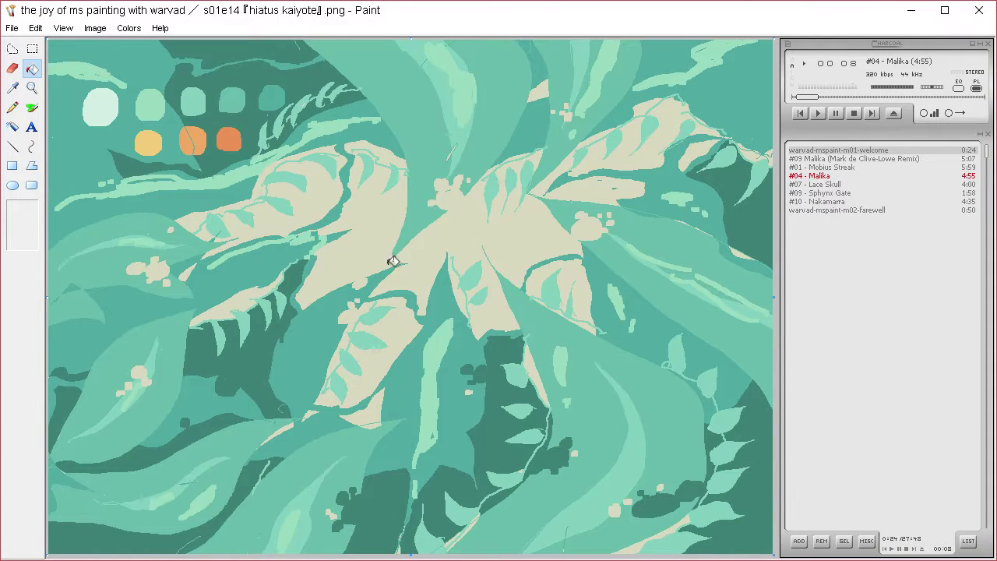
key(ctrl+z)
key(ctrl+z)
key(ctrl+z)
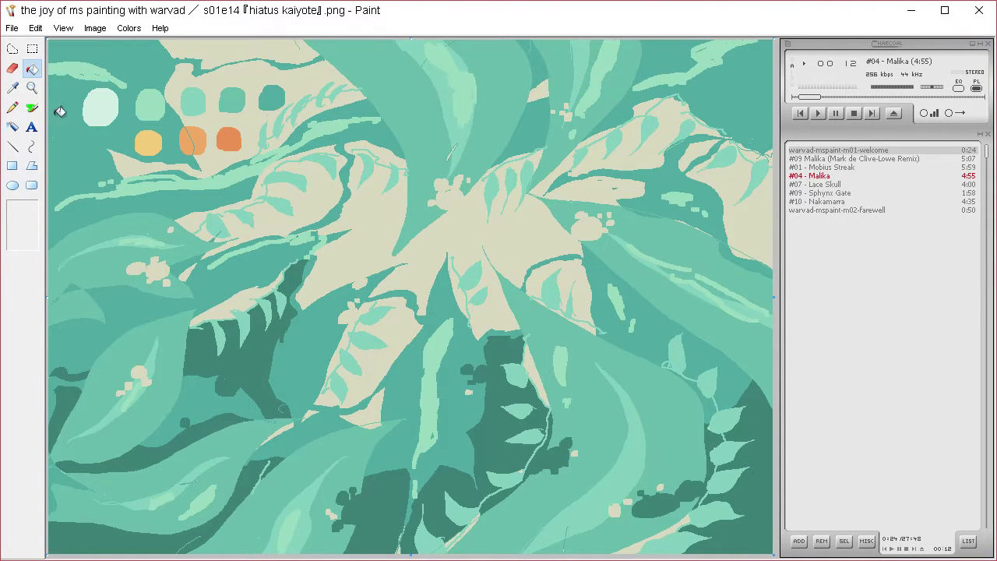
click(69, 159)
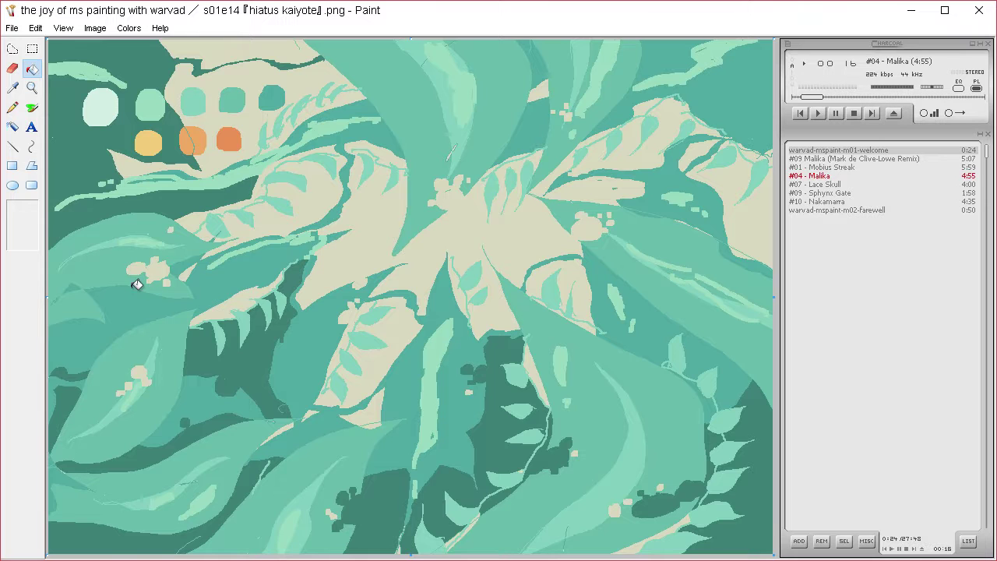
key(ctrl+z)
Draw a dividing line from the orange swatches to the canvas's left edge and fill the upper-left corner above it with dark green
click(13, 108)
mouse_move(185, 122)
mouse_down()
mouse_move(127, 120)
mouse_move(50, 160)
mouse_up()
click(32, 68)
click(62, 112)
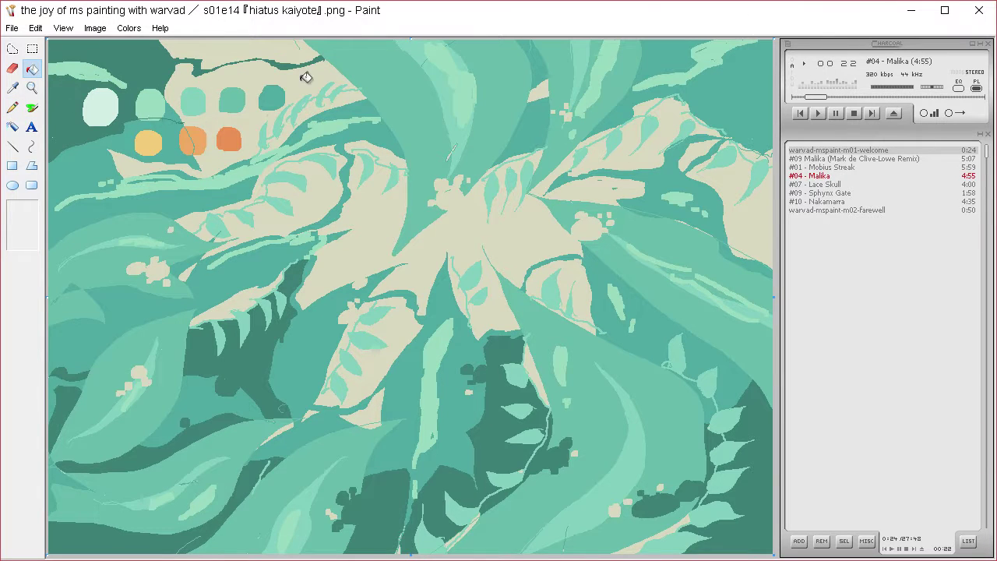
Pick the pale mint swatch and outline slim curved highlights on the two large leaves at the top of the painting
click(13, 88)
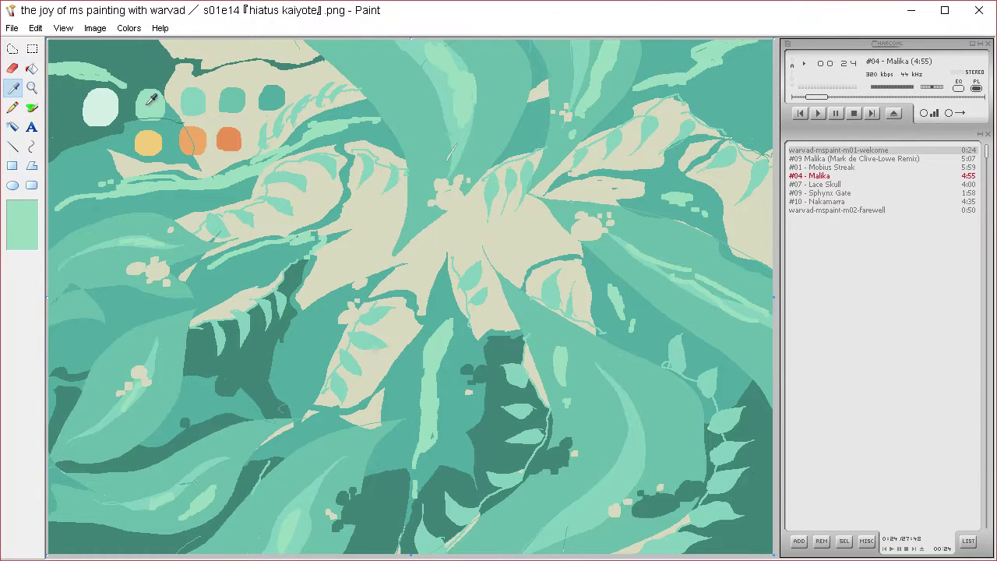
click(97, 106)
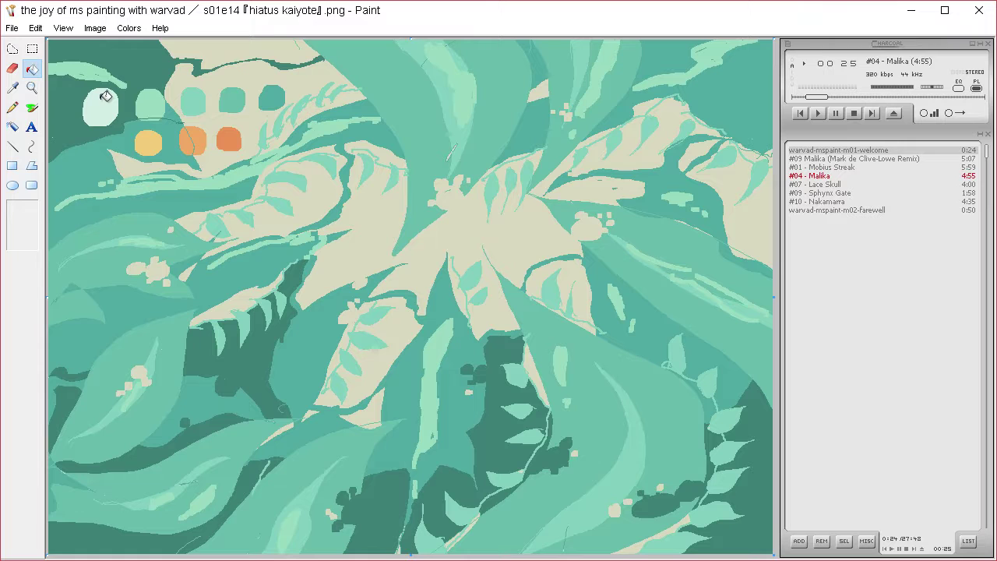
click(13, 107)
mouse_move(358, 46)
mouse_down()
mouse_move(410, 102)
mouse_move(427, 175)
mouse_up()
drag(561, 55, 557, 149)
drag(571, 72, 563, 45)
Outline slim pale mint highlights on the lower-right, two lower-left, right and upper-left leaves
mouse_move(595, 357)
mouse_down()
mouse_move(656, 418)
mouse_move(670, 464)
mouse_move(666, 416)
mouse_move(601, 350)
mouse_up()
mouse_move(428, 340)
mouse_down()
mouse_move(405, 410)
mouse_move(427, 340)
mouse_move(366, 428)
mouse_move(273, 496)
mouse_move(369, 429)
mouse_up()
key(ctrl+z)
drag(114, 481, 251, 427)
mouse_move(251, 427)
mouse_down()
mouse_move(142, 484)
mouse_move(113, 475)
mouse_up()
mouse_move(642, 221)
mouse_down()
mouse_move(731, 270)
mouse_move(696, 231)
mouse_move(639, 211)
mouse_up()
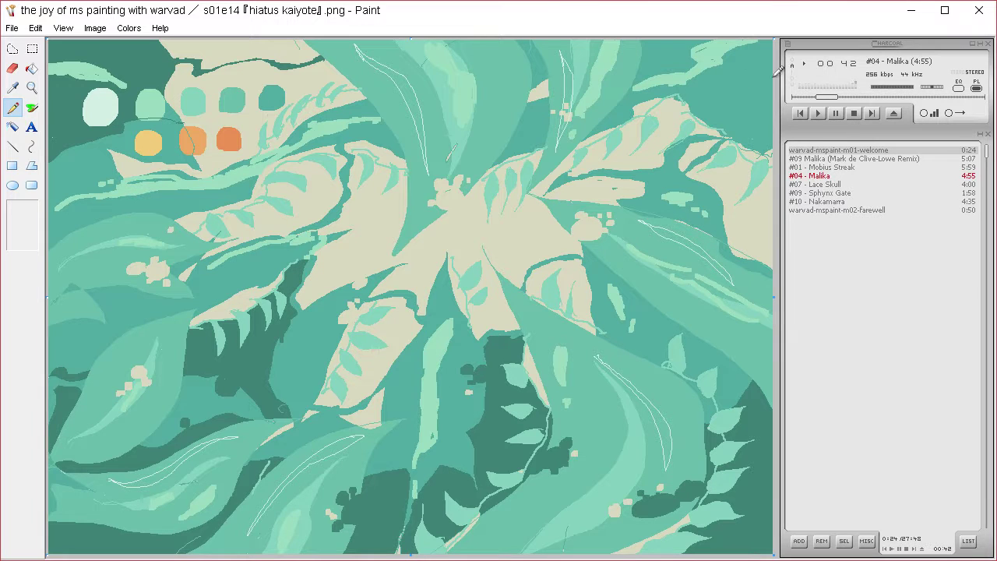
drag(173, 224, 90, 235)
Fill the highlight outlines on the left, lower-left, lower-right and right leaves with pale mint
click(31, 69)
click(150, 225)
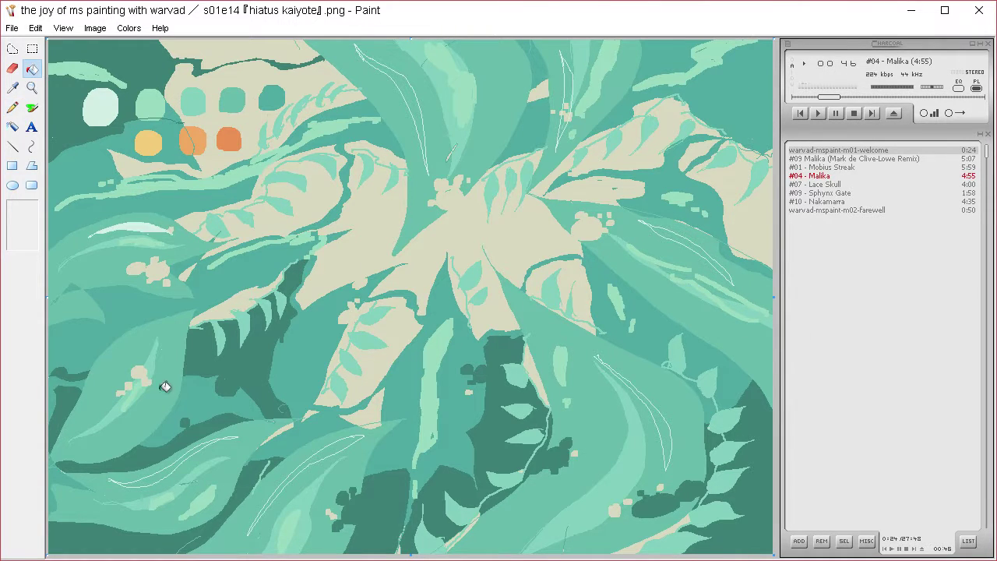
click(173, 464)
click(339, 448)
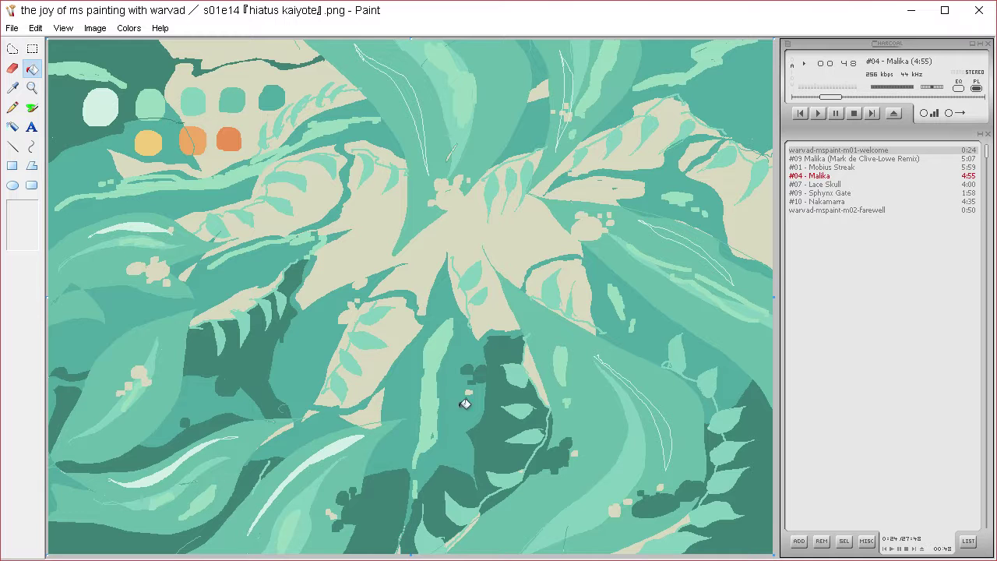
click(663, 412)
click(686, 235)
Fill the highlight outlines on the two top leaves with pale mint, undoing fills that spill over
click(571, 84)
key(ctrl+z)
click(612, 92)
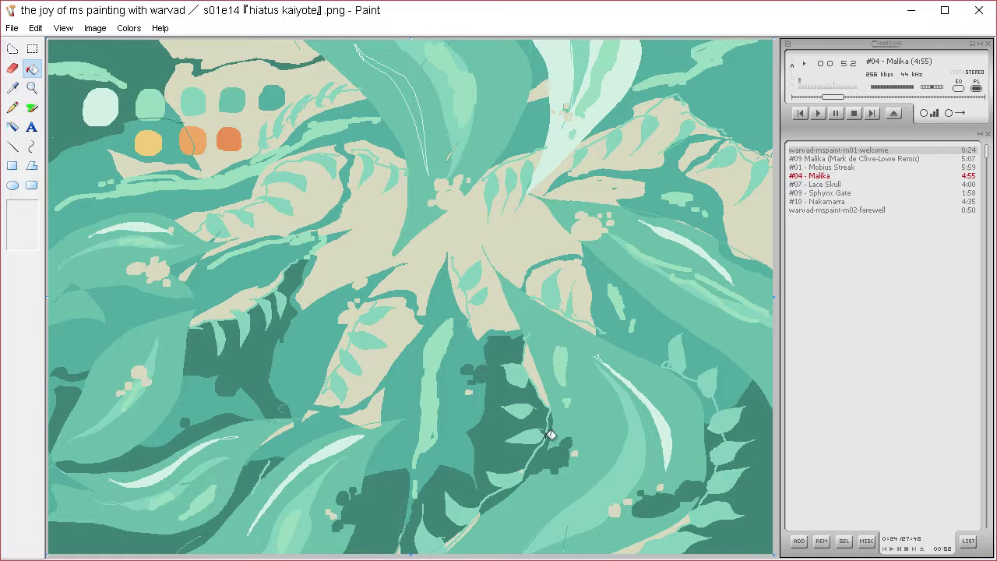
key(ctrl+z)
click(420, 97)
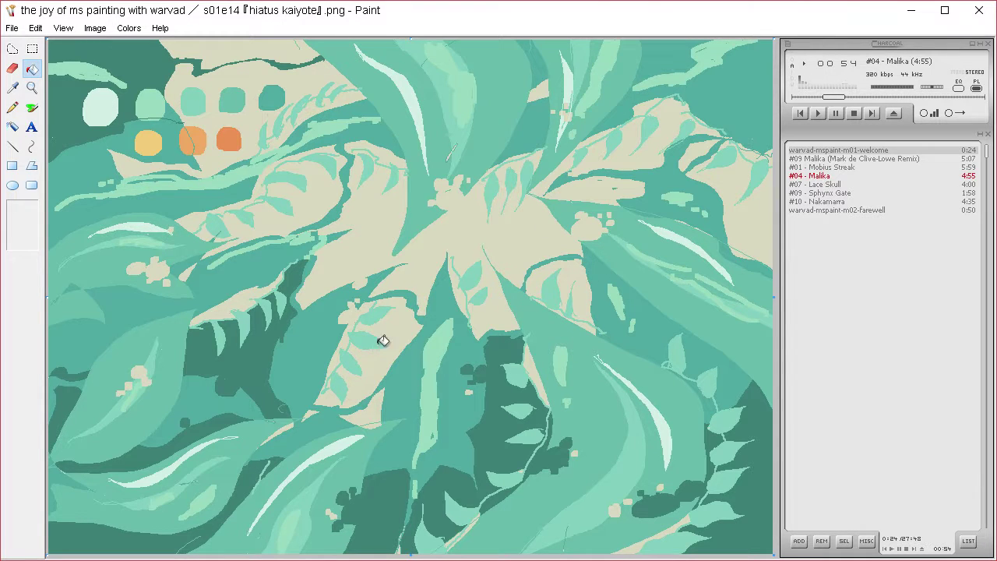
Recolor the central, upper-right and left teal backgrounds and the dark green corner areas with pale mint
click(416, 334)
click(744, 179)
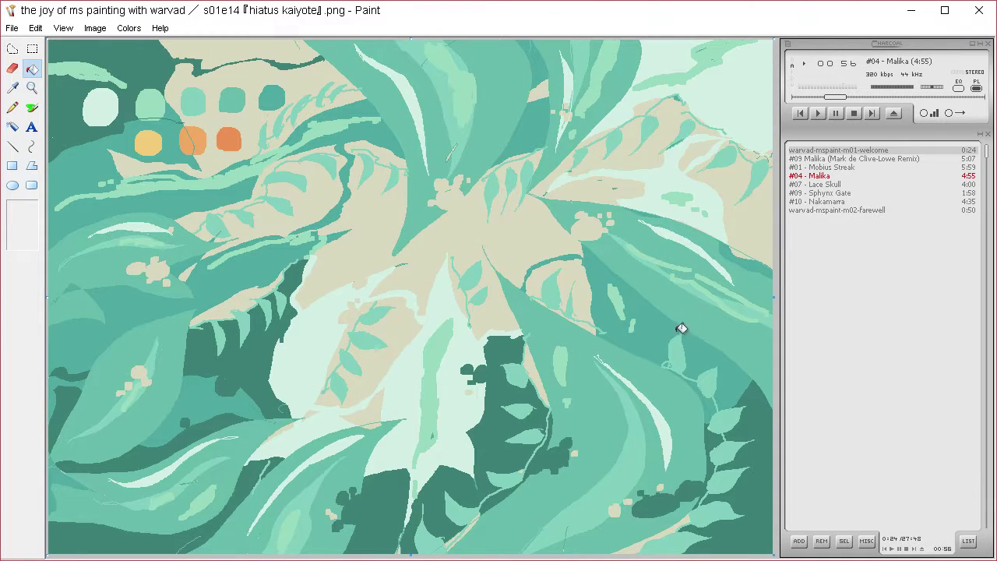
click(120, 307)
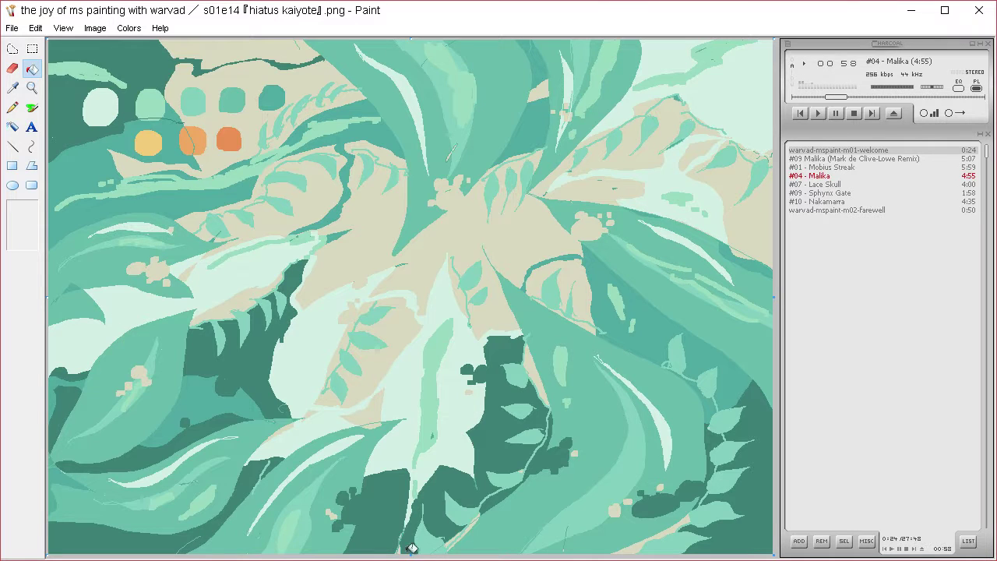
click(74, 532)
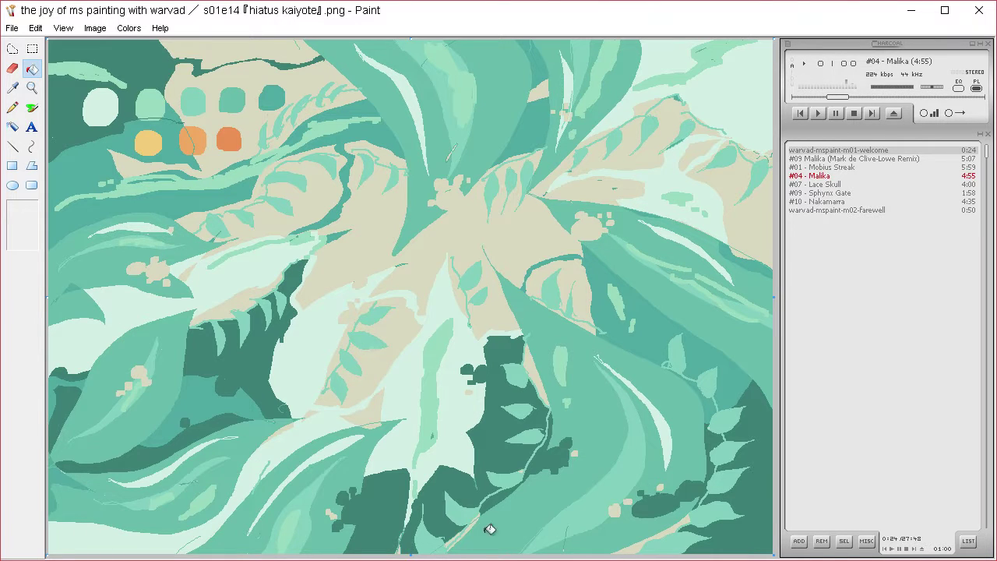
click(744, 511)
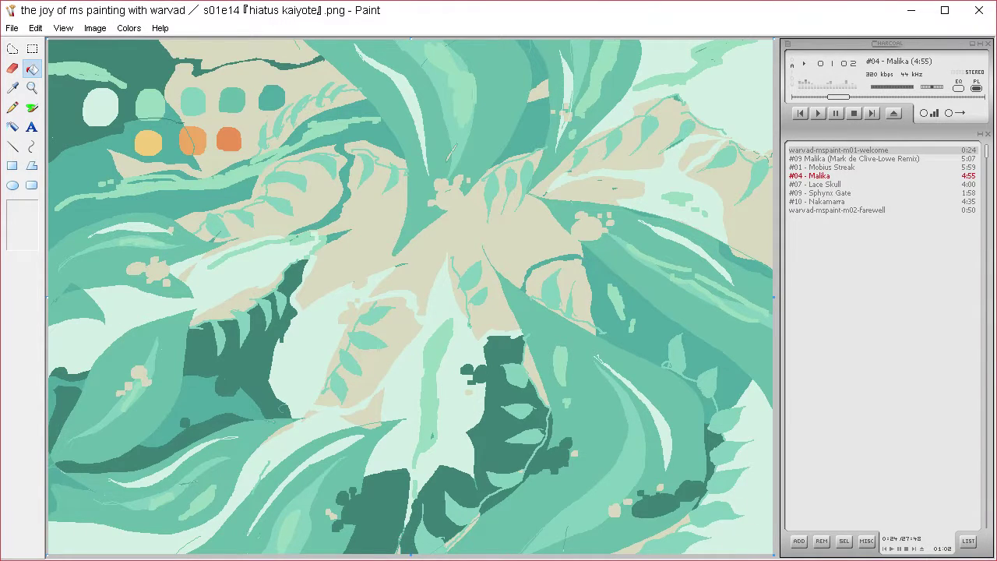
click(160, 48)
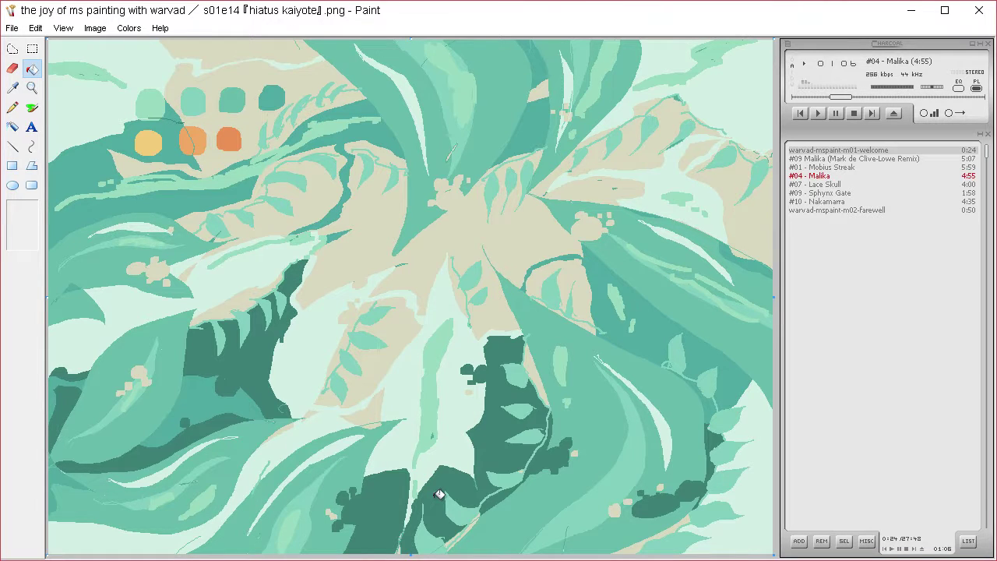
Cover the remaining green palette swatches by filling the first with the adjacent teal and the other three with background beige
click(144, 100)
key(ctrl+z)
click(12, 87)
click(154, 122)
click(156, 105)
click(12, 87)
click(222, 82)
click(193, 100)
click(234, 95)
click(273, 93)
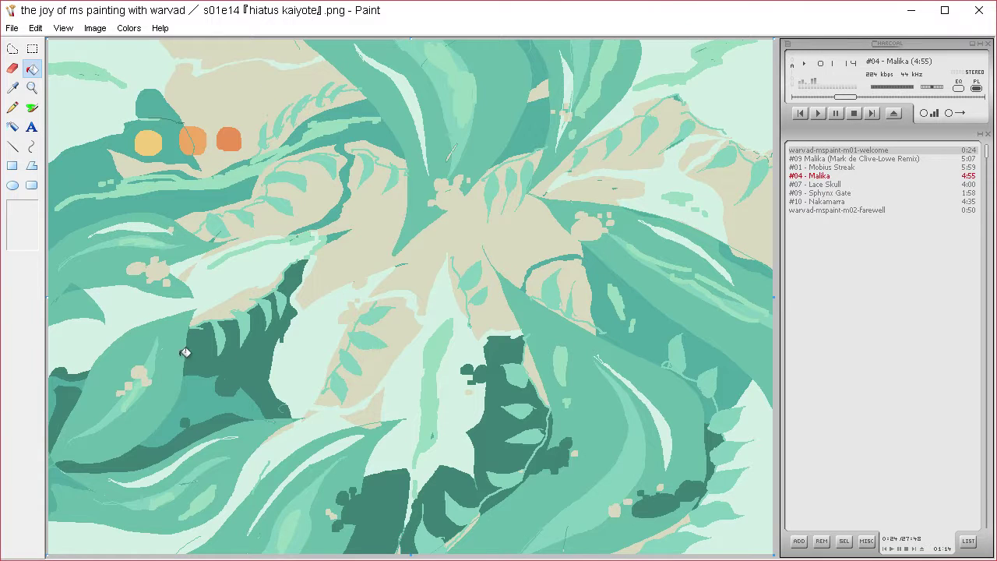
Pick the light orange swatch and sketch a pointed-eared, fox-like creature with a curled lower shape among the central leaves
click(13, 88)
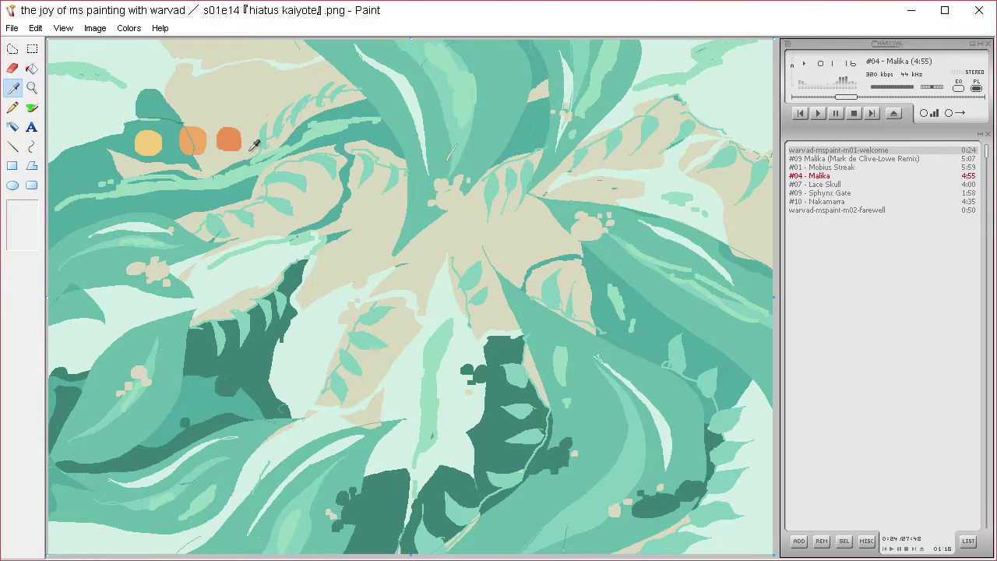
click(210, 138)
click(12, 107)
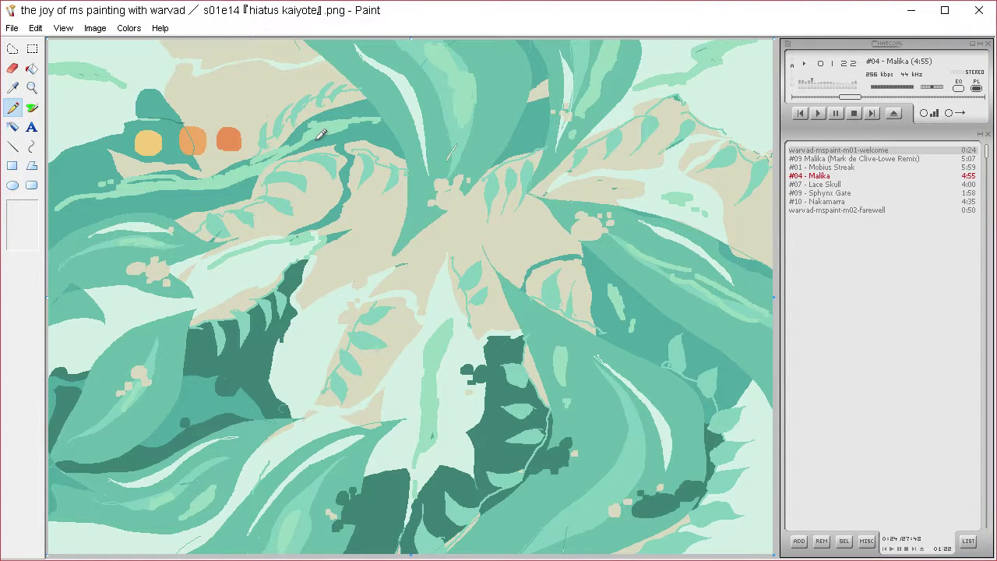
mouse_move(458, 219)
mouse_down()
mouse_move(487, 141)
mouse_move(529, 96)
mouse_move(512, 235)
mouse_move(538, 233)
mouse_move(558, 257)
mouse_move(571, 243)
mouse_move(616, 118)
mouse_move(635, 201)
mouse_up()
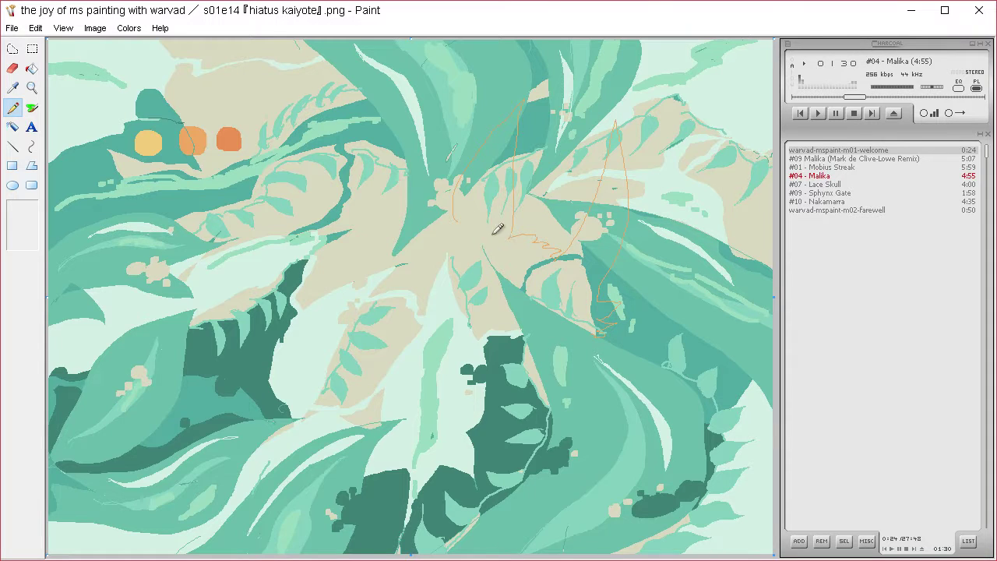
mouse_move(462, 222)
mouse_down()
mouse_move(420, 251)
mouse_move(442, 266)
mouse_up()
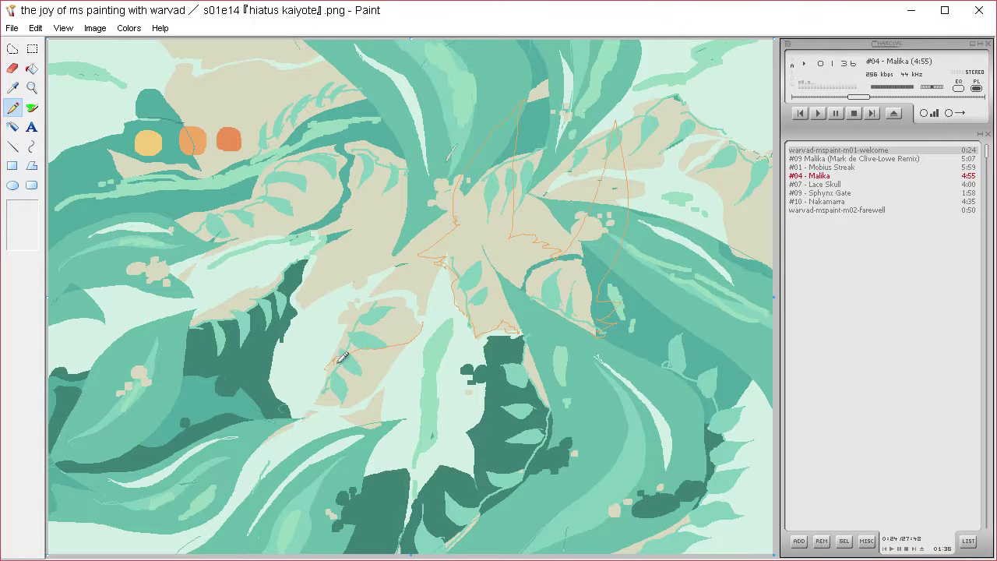
mouse_move(533, 381)
mouse_down()
mouse_move(599, 404)
mouse_move(604, 441)
mouse_up()
mouse_move(521, 415)
mouse_down()
mouse_move(517, 381)
mouse_move(535, 358)
mouse_move(540, 389)
mouse_up()
Fill the creature's head and both pointed ears with light orange
click(31, 69)
click(549, 251)
click(504, 155)
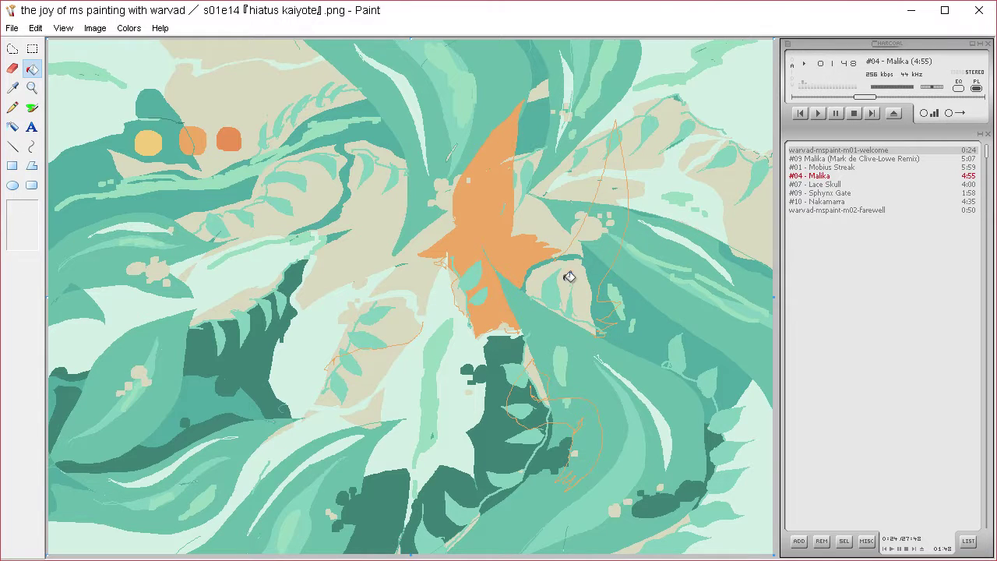
click(570, 278)
click(583, 258)
click(594, 227)
click(616, 227)
click(624, 204)
click(621, 173)
click(618, 153)
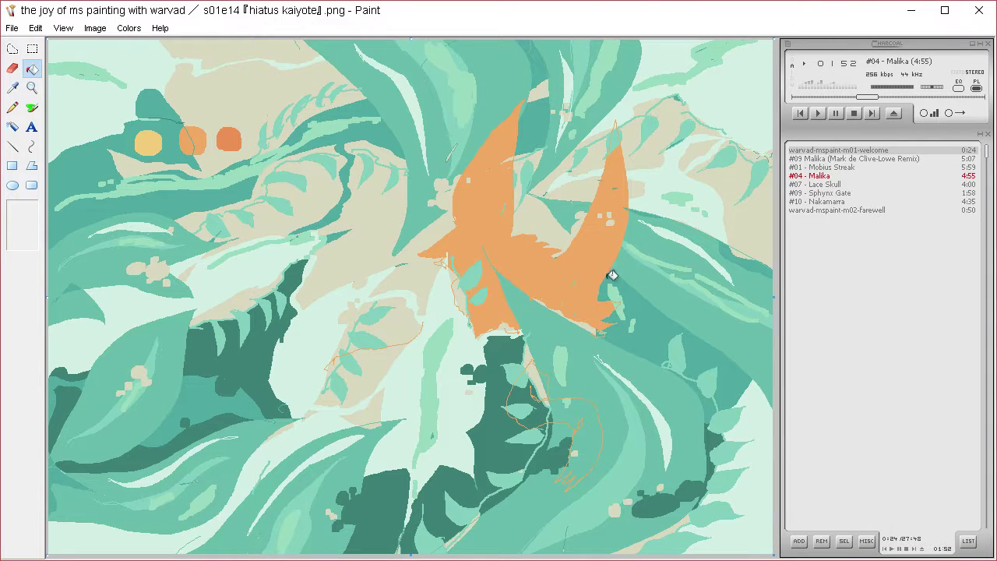
Fill the cheek and muzzle gaps and the beige patches left of center with light orange, undoing the fill over the small leaf
click(590, 319)
click(508, 322)
click(466, 294)
click(379, 363)
click(353, 364)
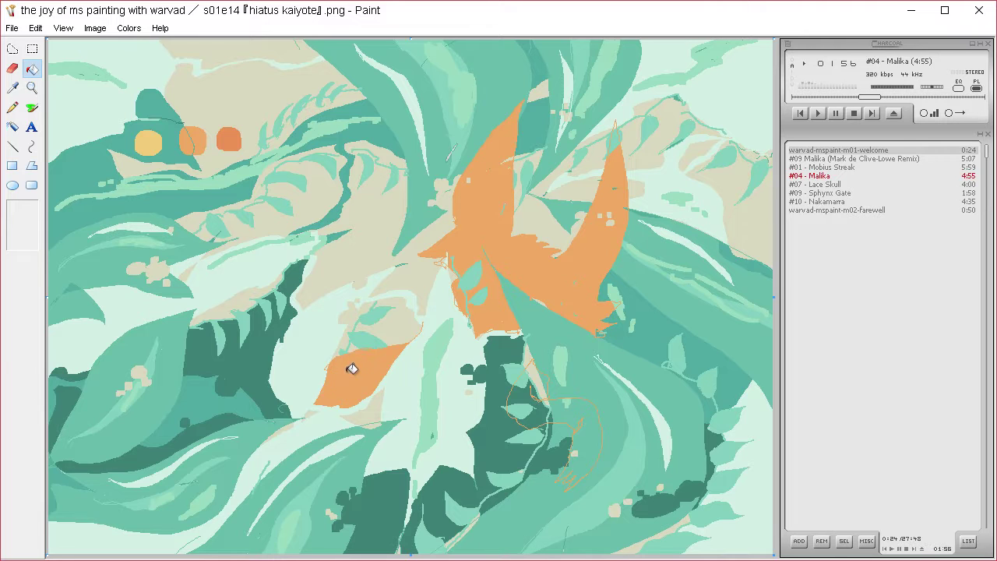
key(ctrl+z)
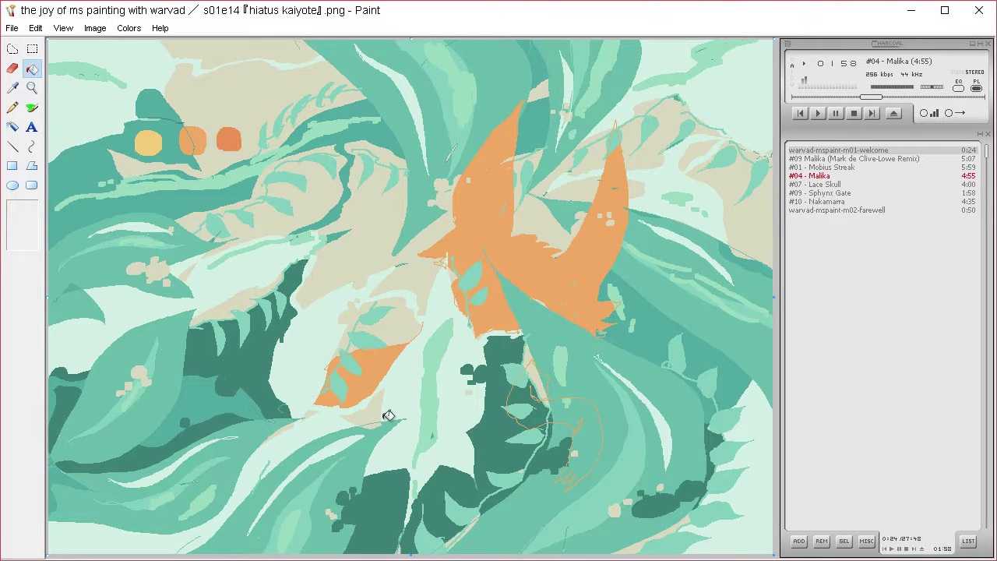
click(386, 418)
Fill the curled shape below the head with light orange, then close off and fill the gap joining it to the muzzle
click(540, 390)
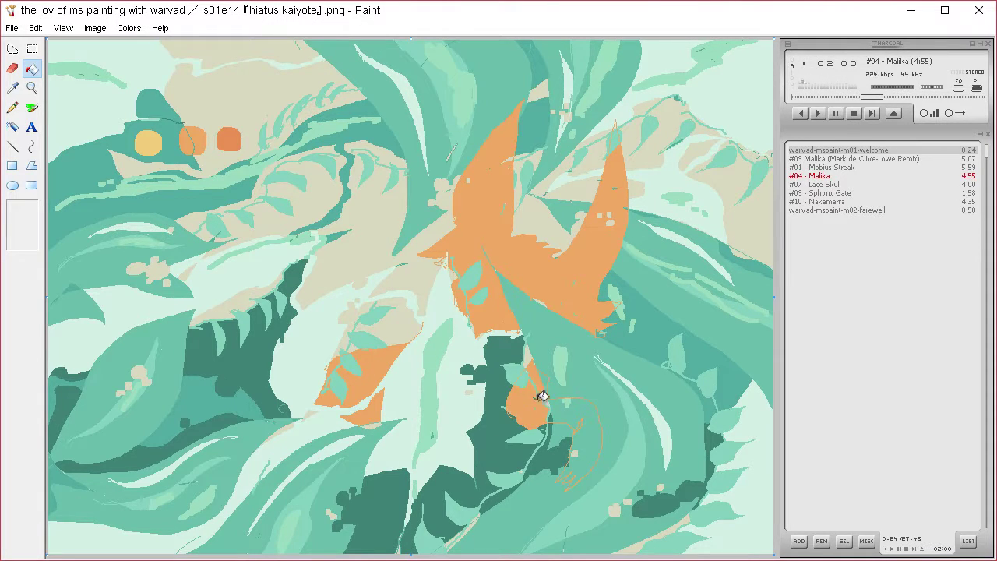
click(572, 407)
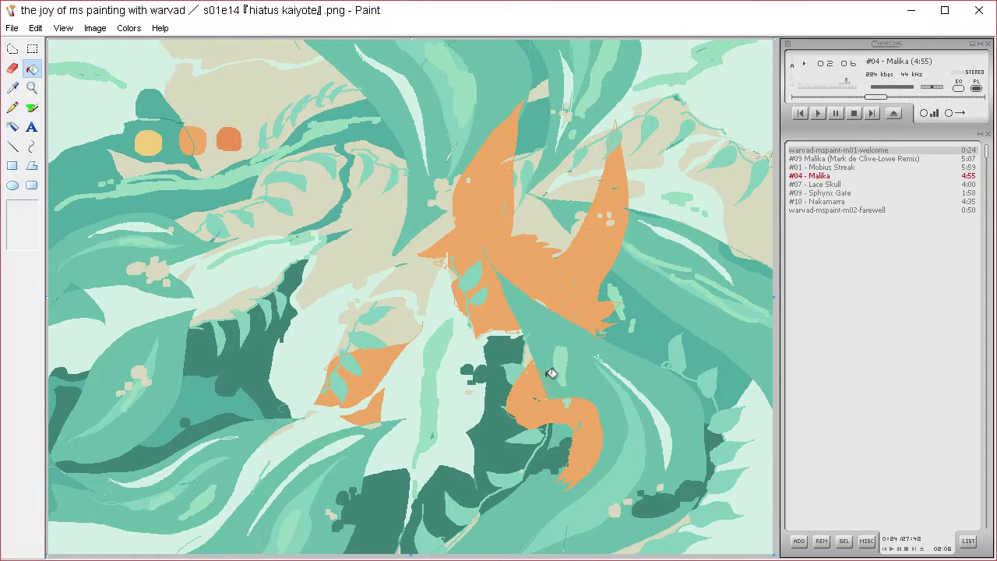
click(526, 351)
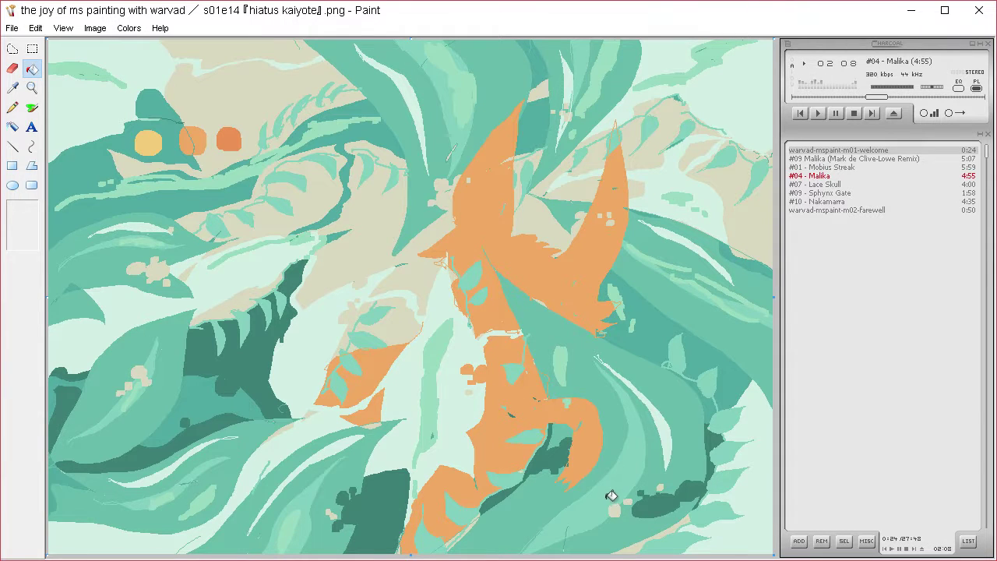
key(ctrl+z)
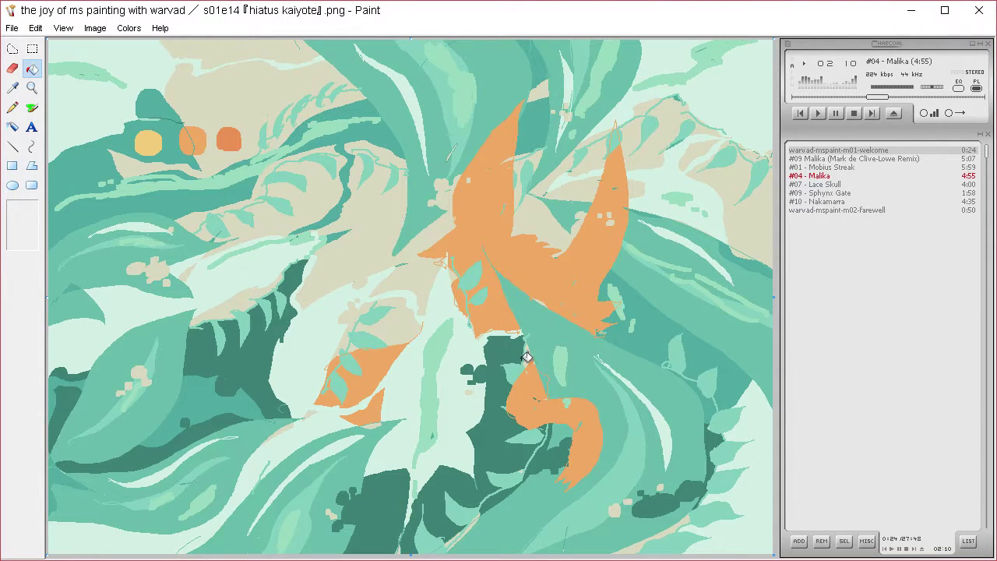
click(12, 107)
drag(527, 353, 484, 339)
click(31, 69)
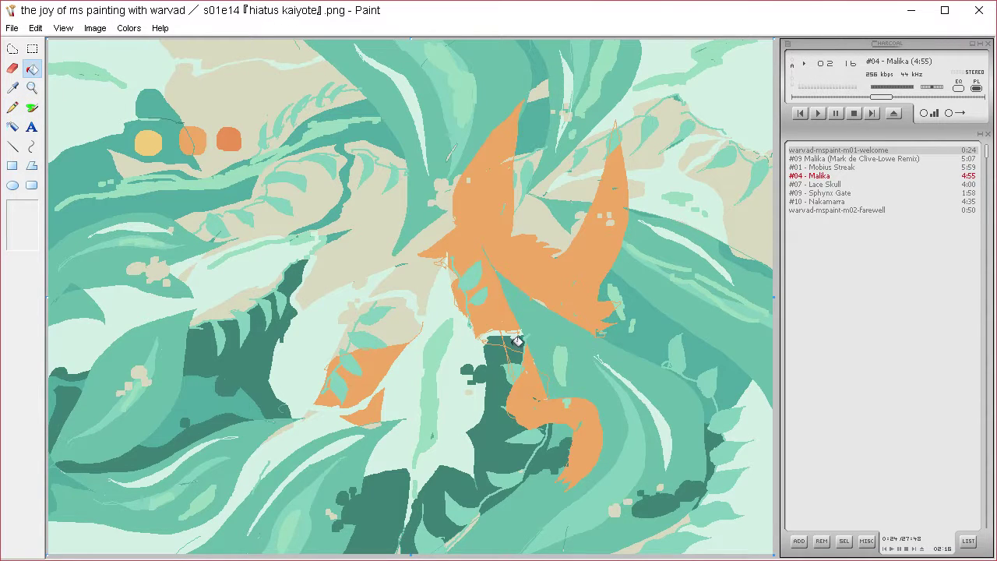
click(533, 354)
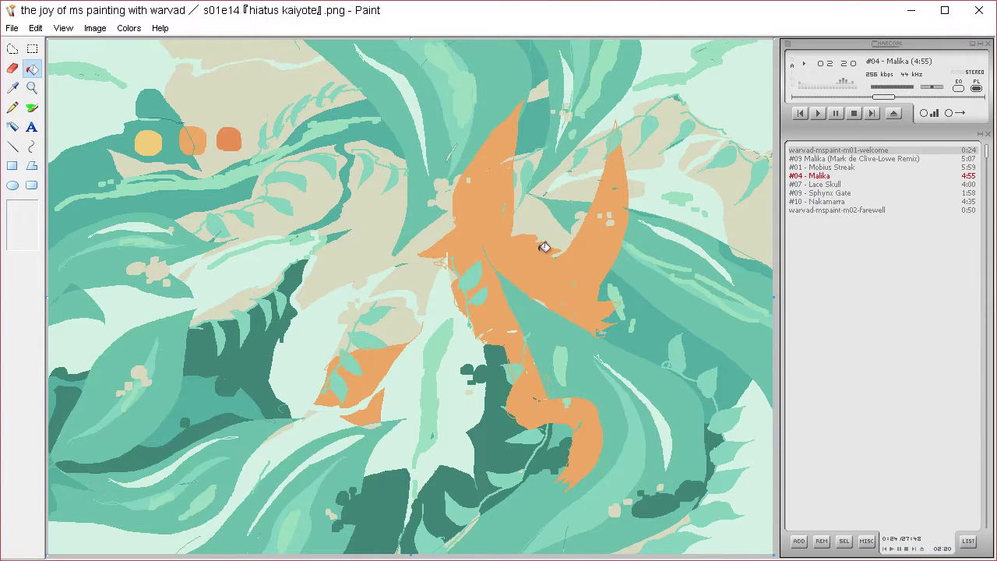
Pick the yellow swatch and draw two almond-shaped eyes on the creature's face, filled with yellow
click(12, 88)
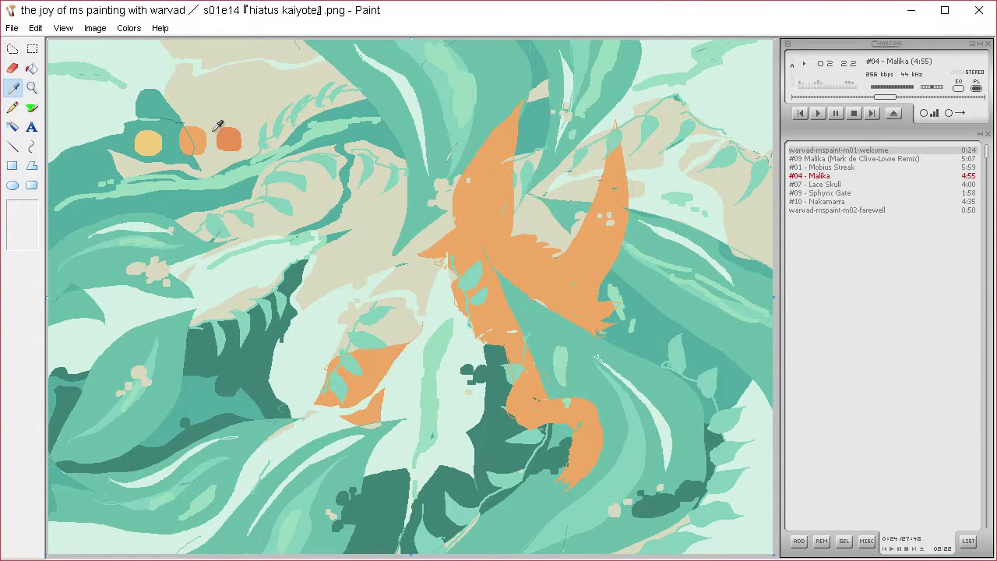
click(156, 140)
click(13, 107)
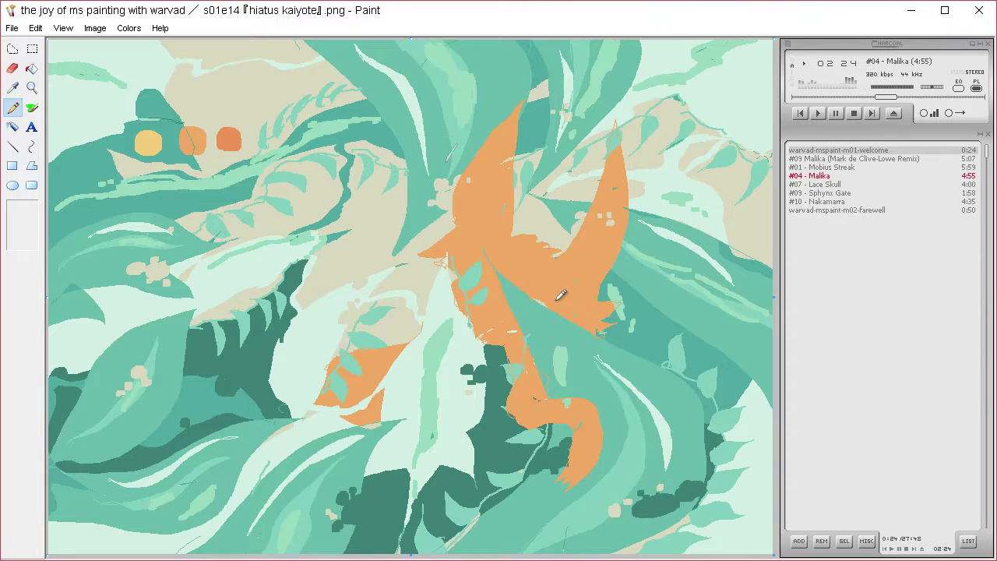
mouse_move(569, 271)
mouse_down()
mouse_move(592, 314)
mouse_move(549, 297)
mouse_up()
key(ctrl+z)
mouse_move(601, 303)
mouse_down()
mouse_move(565, 320)
mouse_move(543, 306)
mouse_up()
click(32, 69)
click(551, 305)
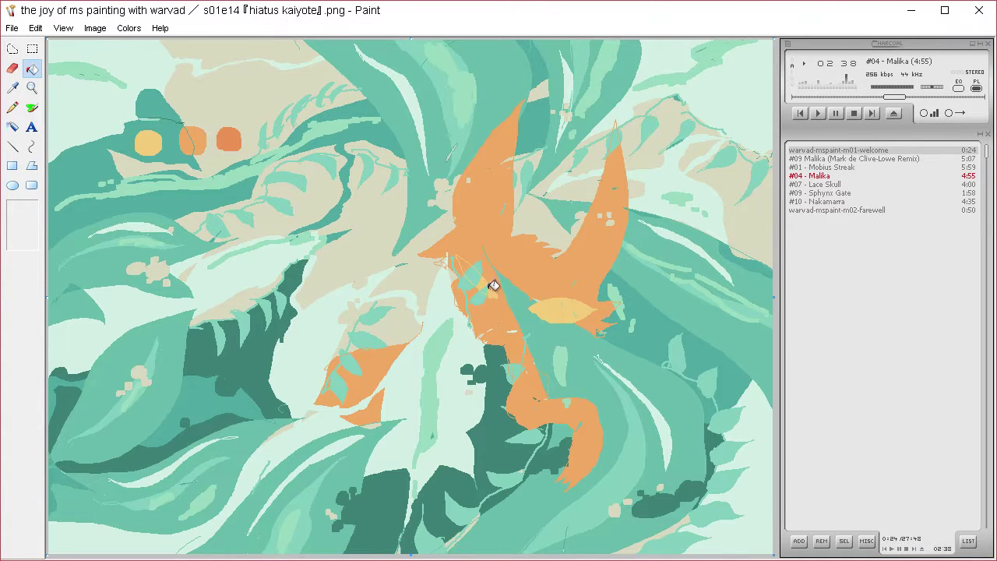
click(473, 272)
click(477, 260)
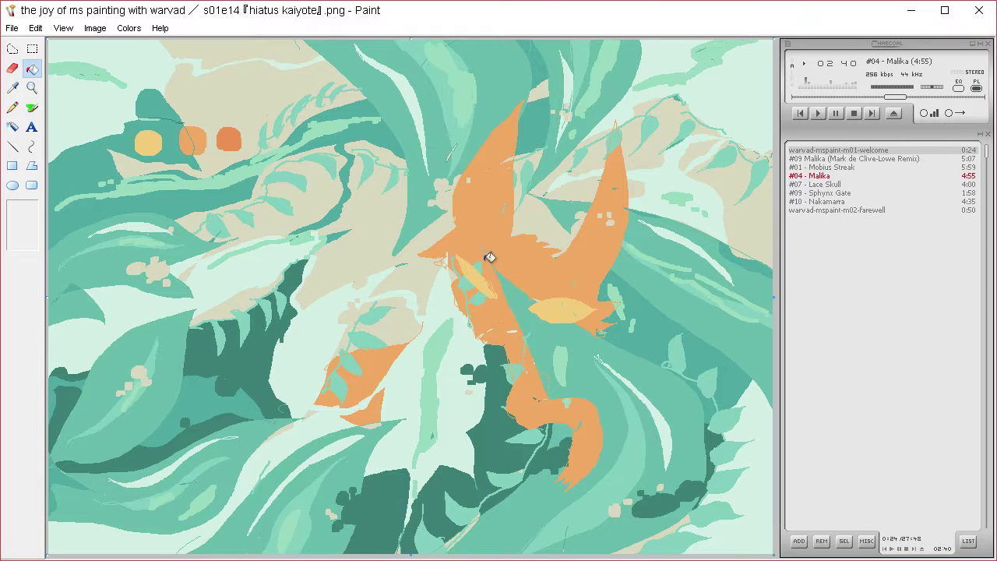
Outline pupils, a nose and inner-ear shapes in the dark orange swatch color and fill both inner ears with it
click(12, 88)
click(236, 142)
click(12, 108)
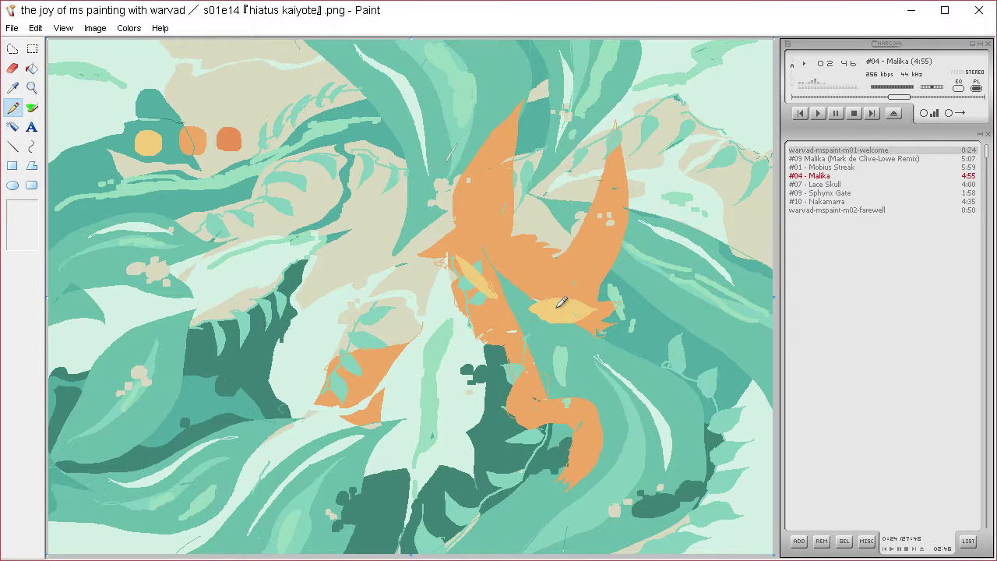
drag(555, 300, 560, 296)
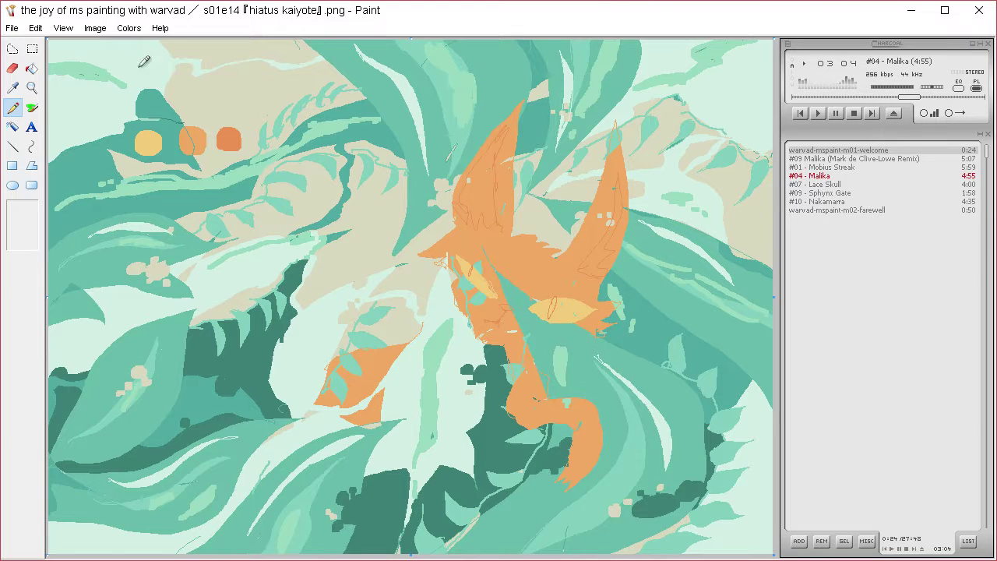
click(32, 68)
click(480, 198)
click(606, 244)
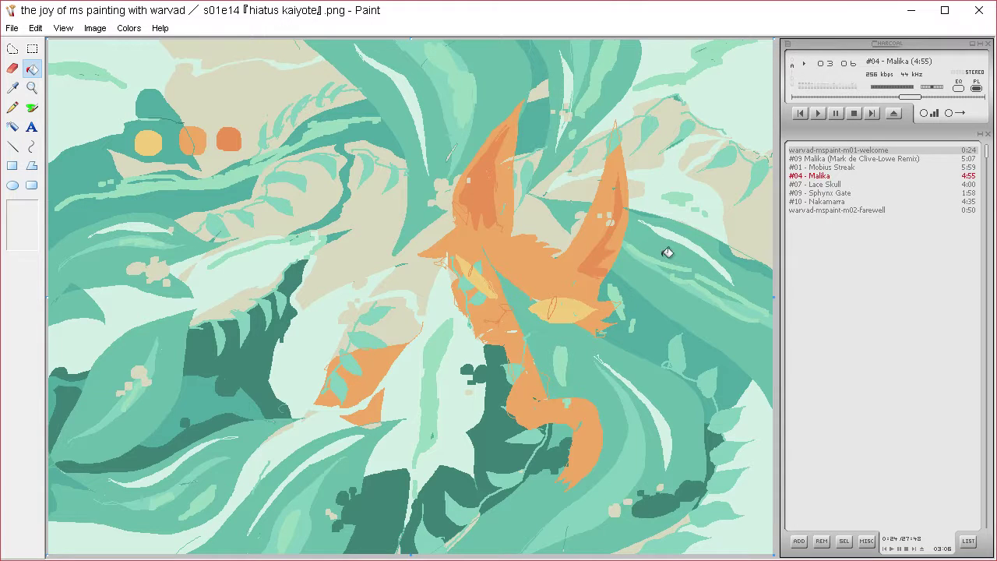
Outline a ragged fur tuft on the cheek beside the muzzle and fill its segments with dark orange
click(13, 107)
mouse_move(427, 248)
mouse_down()
mouse_move(429, 273)
mouse_move(415, 289)
mouse_move(433, 298)
mouse_move(407, 307)
mouse_move(459, 305)
mouse_up()
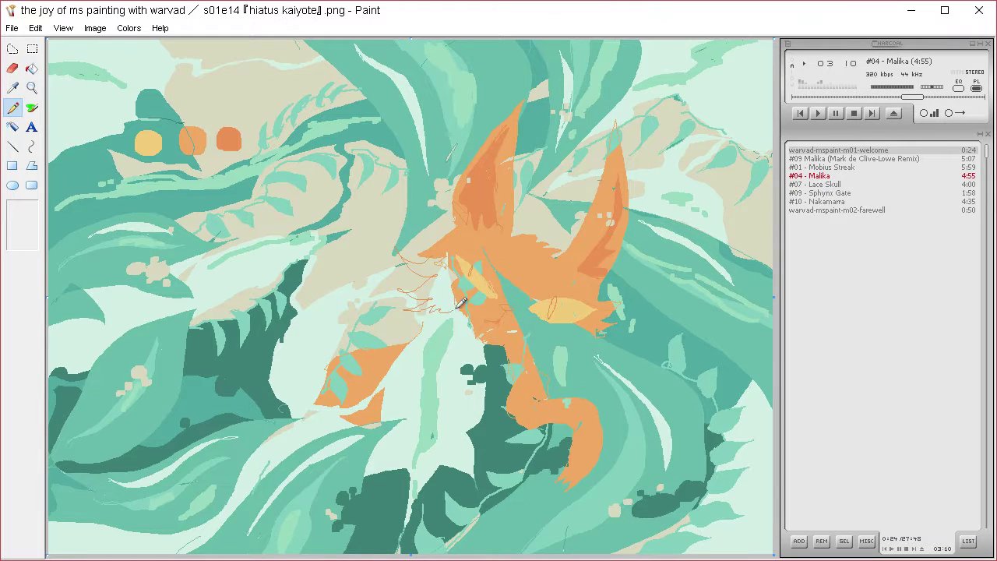
click(32, 68)
click(437, 287)
click(421, 269)
click(425, 290)
click(458, 280)
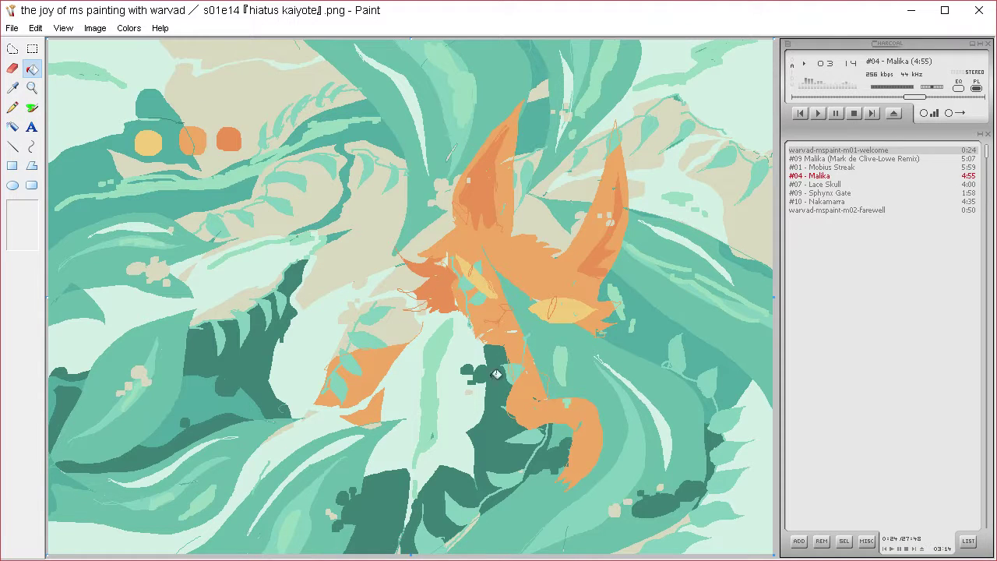
Draw jagged fur strokes along the orange patch left of center and fill them with dark orange, undoing the fills over the leaves
click(12, 107)
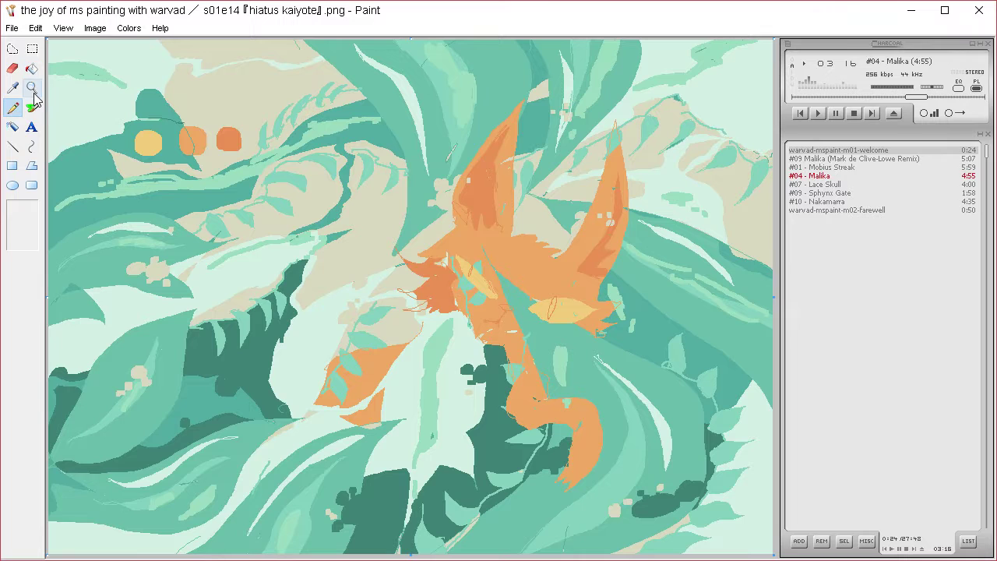
mouse_move(372, 341)
mouse_down()
mouse_move(311, 345)
mouse_move(309, 382)
mouse_move(325, 396)
mouse_up()
mouse_move(328, 347)
mouse_down()
mouse_move(314, 372)
mouse_move(354, 337)
mouse_up()
click(31, 69)
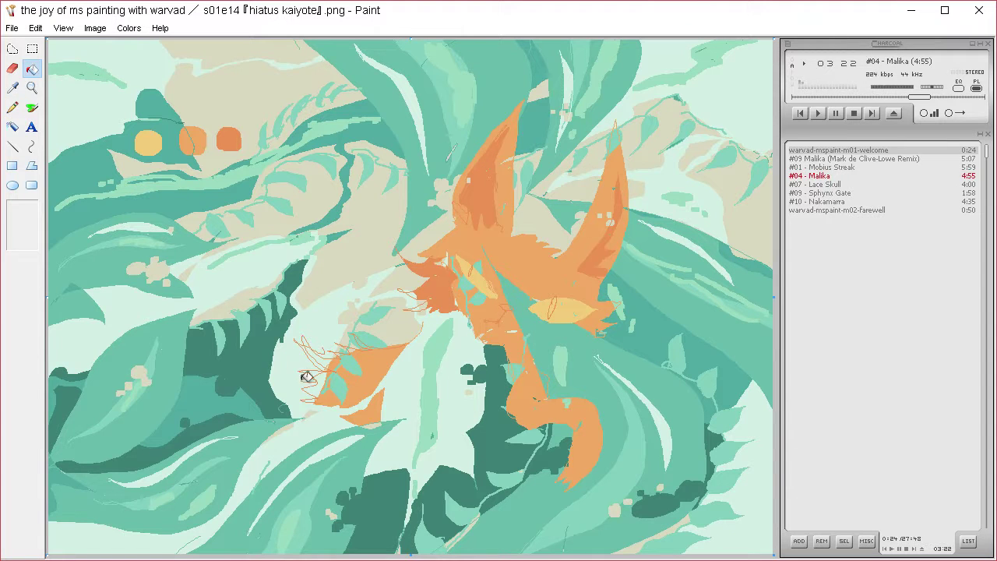
click(317, 373)
click(350, 351)
click(345, 351)
click(366, 345)
click(366, 342)
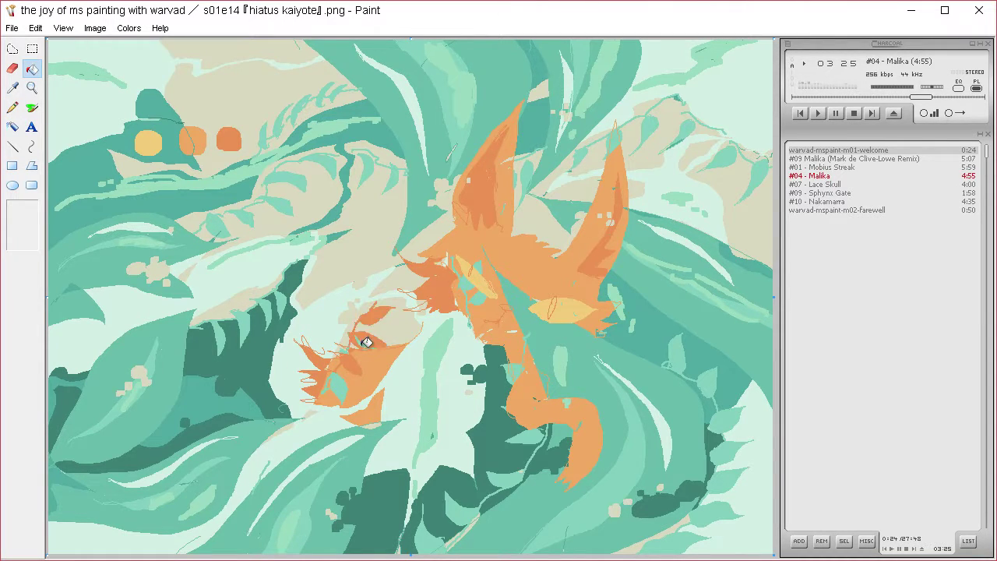
key(ctrl+z)
key(ctrl+z)
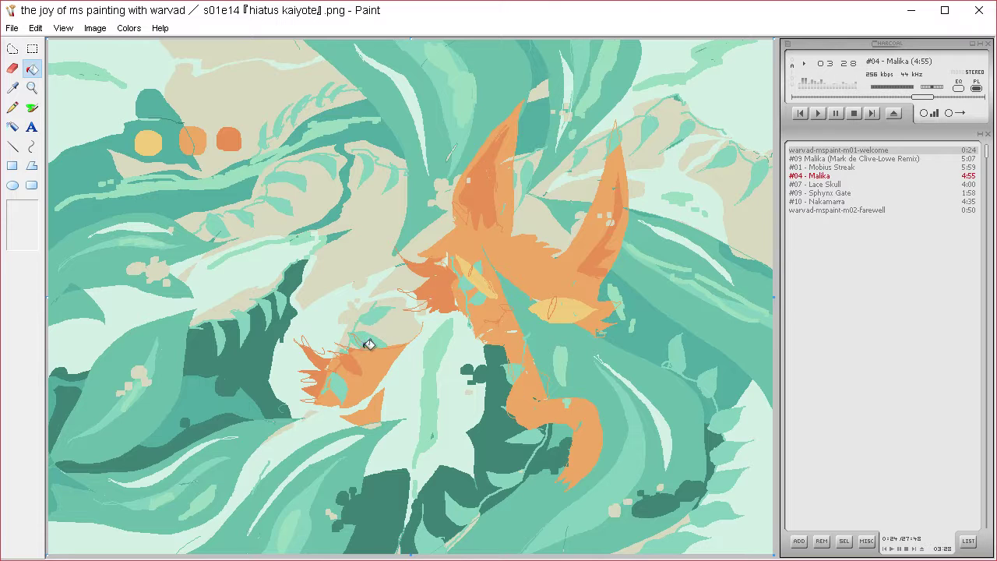
Draw fur strokes along the inner edge of the curled limb and fill them with dark orange, undoing the fill over the head
click(12, 107)
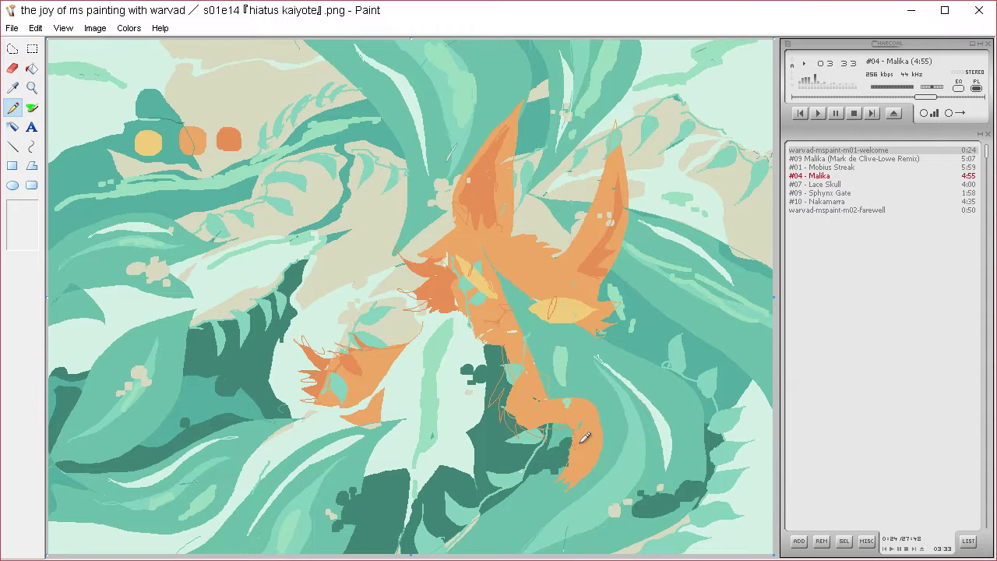
click(31, 69)
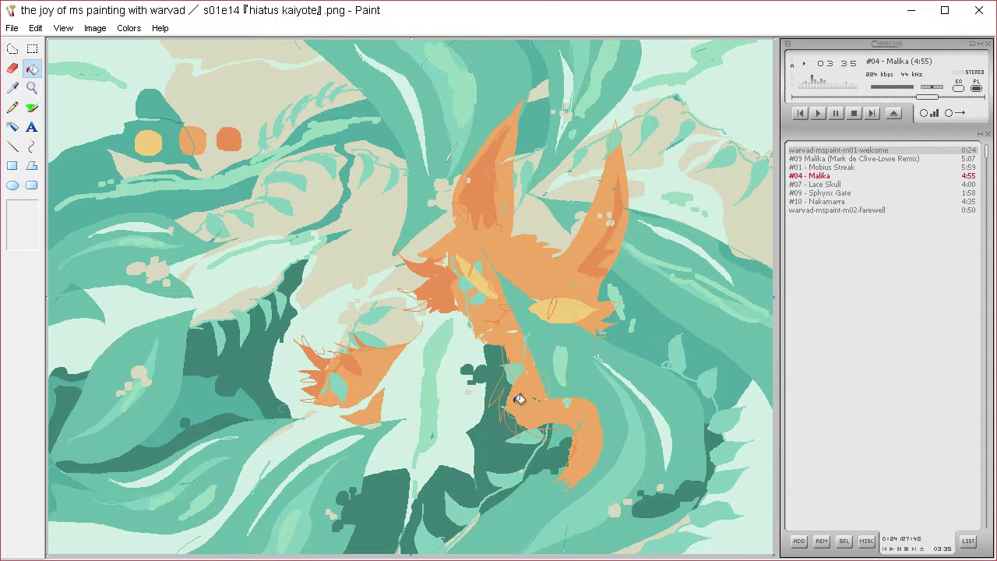
click(514, 354)
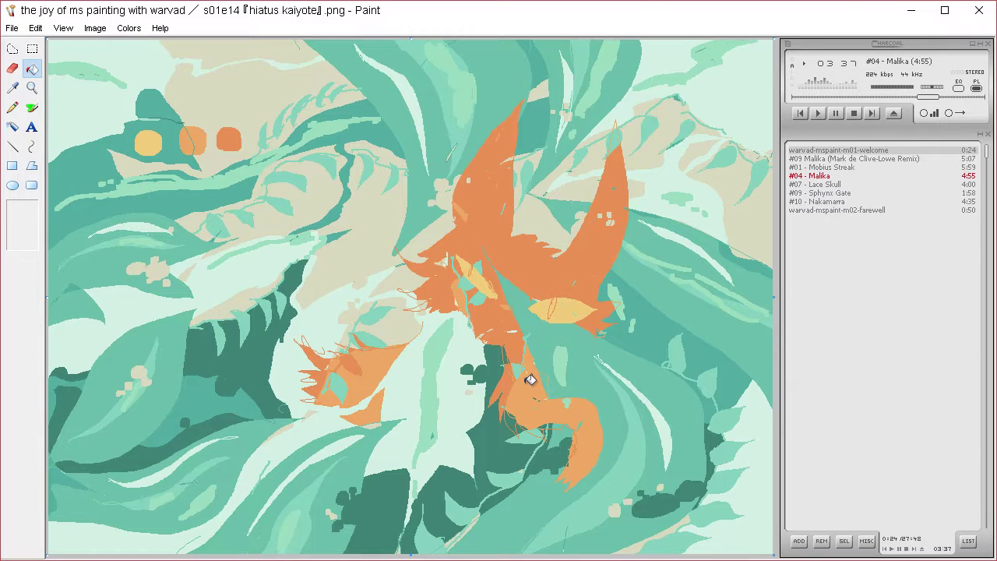
key(ctrl+z)
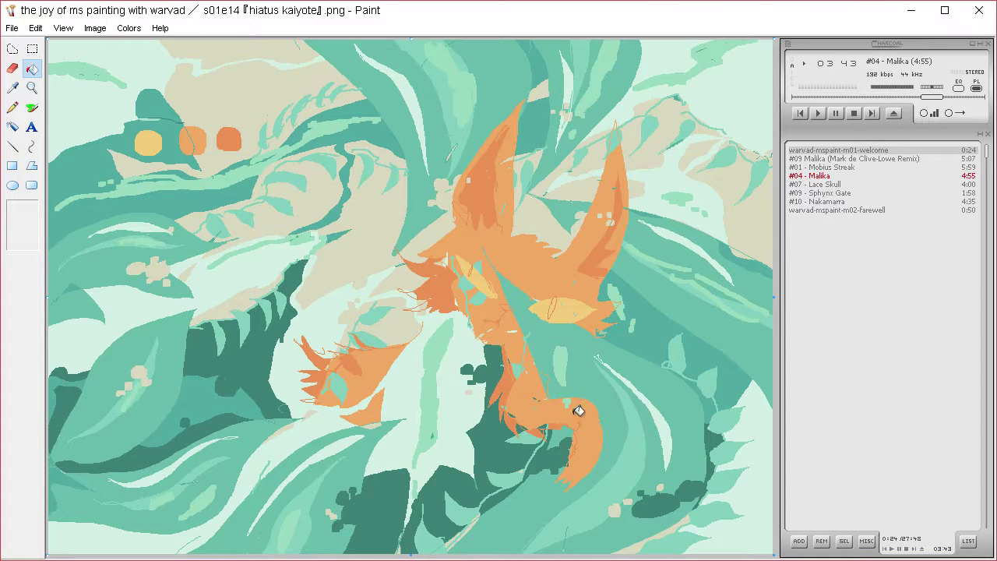
Outline a fur patch on the forehead between the ears and fill it with dark orange
click(19, 107)
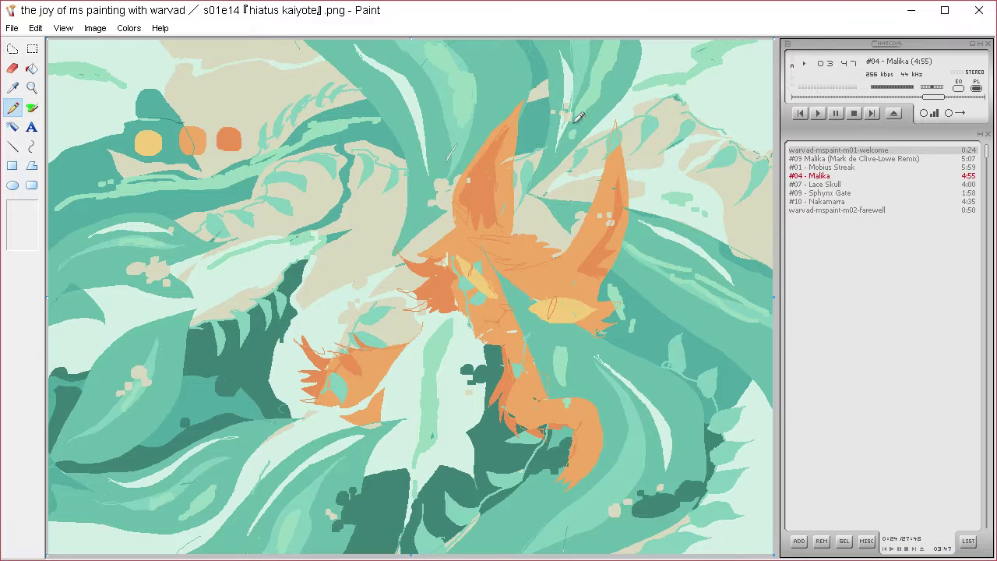
click(31, 68)
click(515, 254)
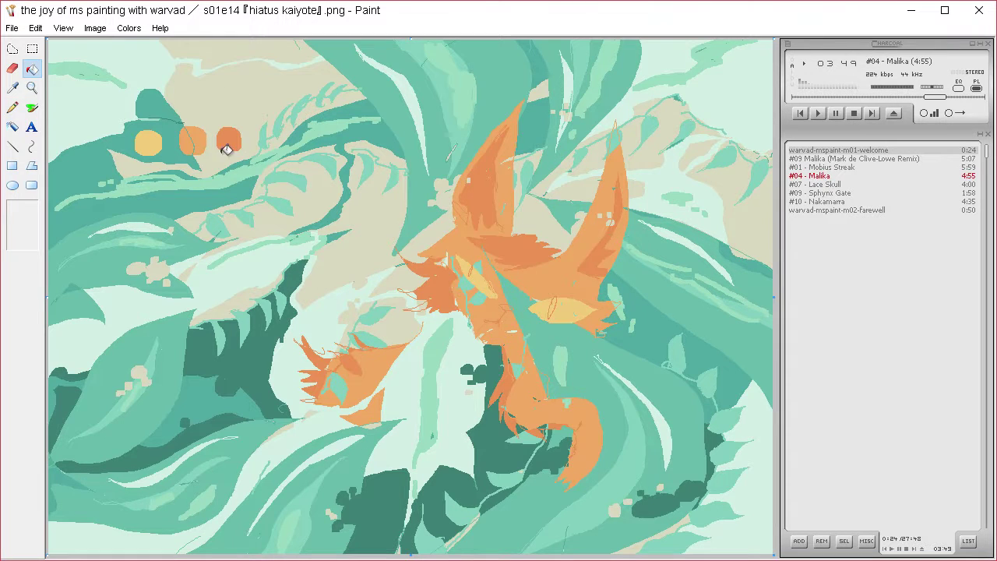
Outline both eyes in yellow, then sketch a pointed paw at the end of the curled limb and fill it with yellow
click(18, 108)
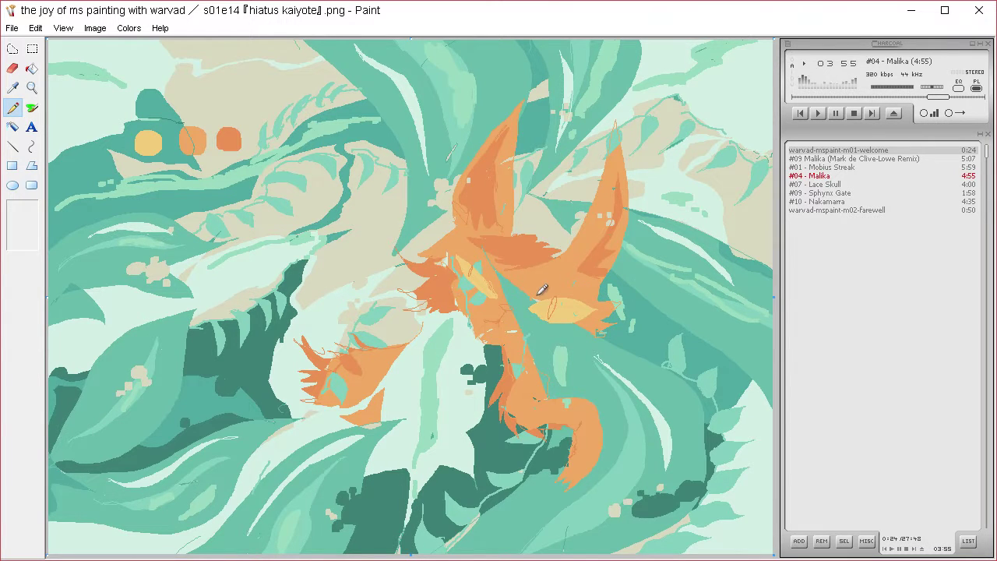
drag(531, 302, 590, 320)
mouse_move(556, 479)
mouse_down()
mouse_move(577, 472)
mouse_move(559, 510)
mouse_move(600, 462)
mouse_move(578, 463)
mouse_move(574, 451)
mouse_move(601, 430)
mouse_move(604, 452)
mouse_up()
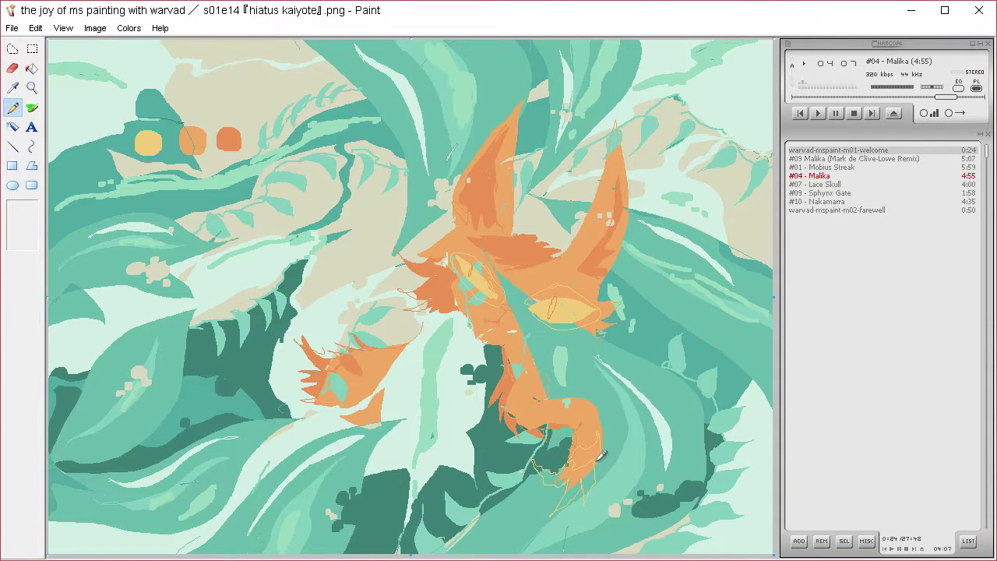
click(31, 68)
click(553, 475)
click(581, 489)
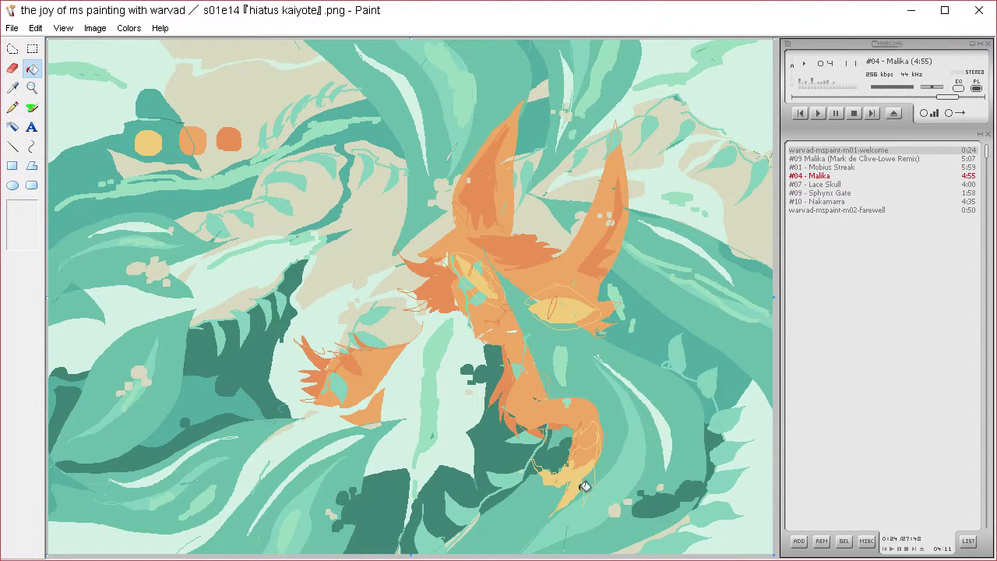
click(594, 454)
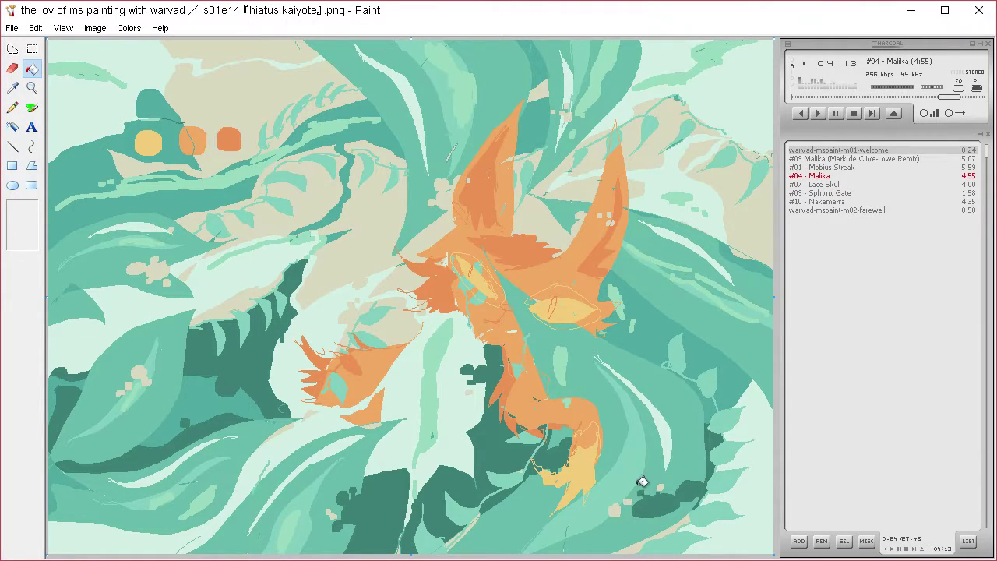
Brush over the stray yellow points with sampled background green and reshape the paw into a rounded form
click(13, 87)
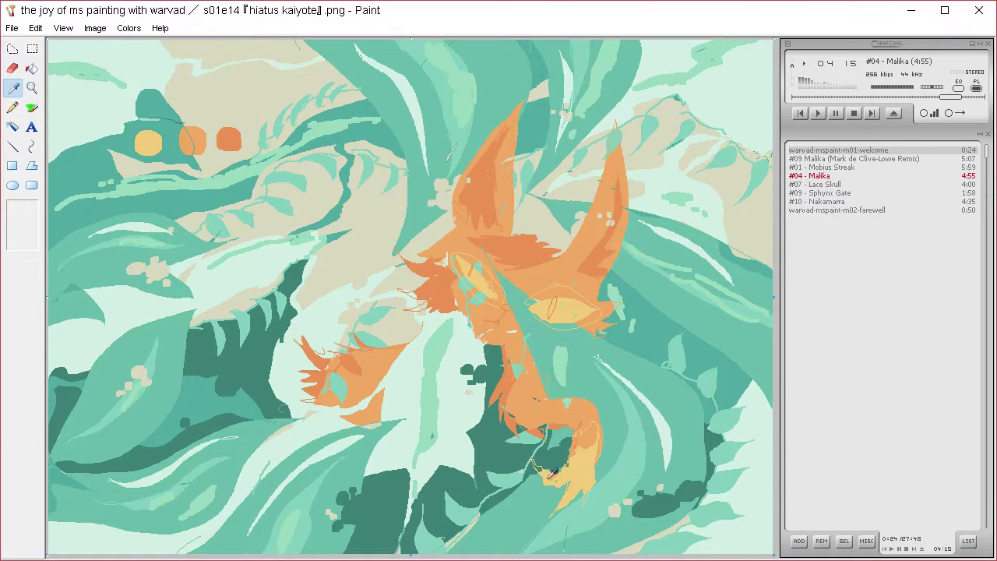
click(567, 441)
click(31, 107)
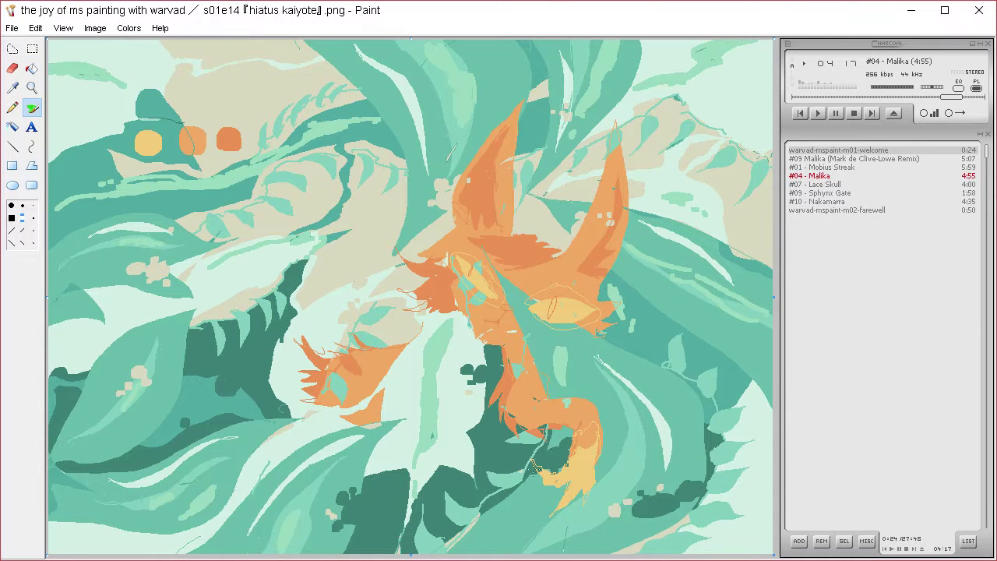
drag(560, 466, 533, 481)
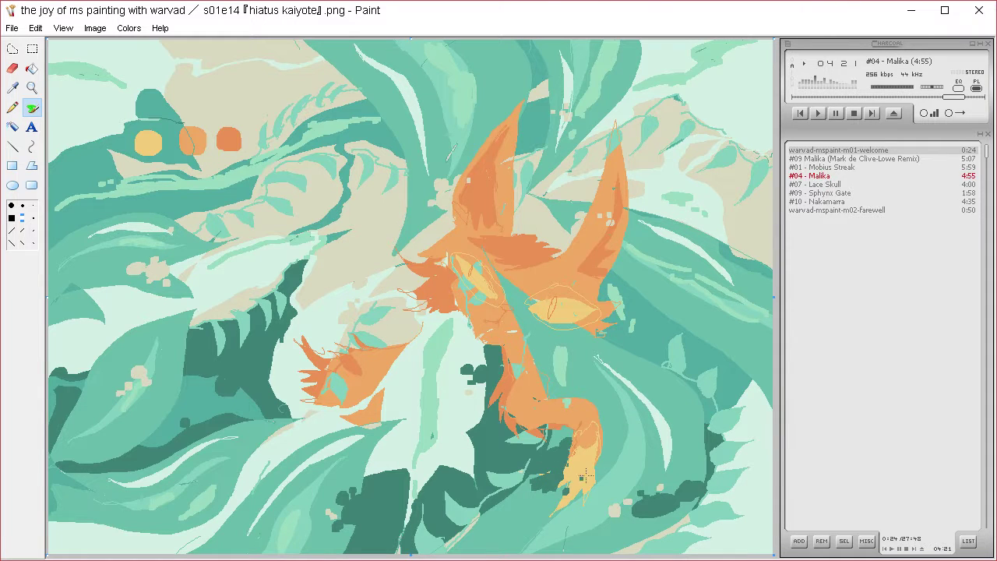
click(12, 87)
click(558, 494)
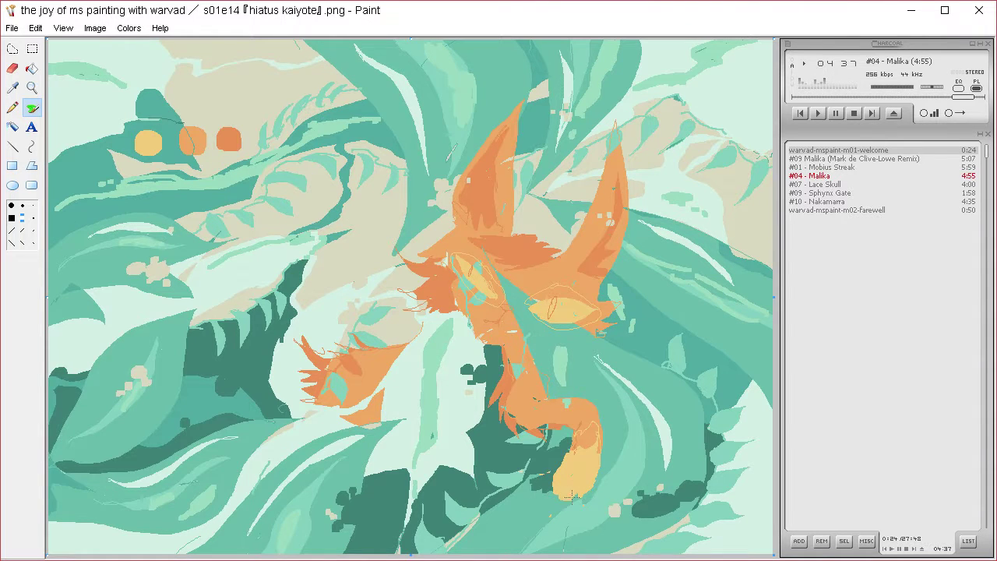
Sample dark orange from the limb, draw toe lines on the yellow paw and fill the gap between the toes
click(11, 87)
click(591, 436)
click(12, 108)
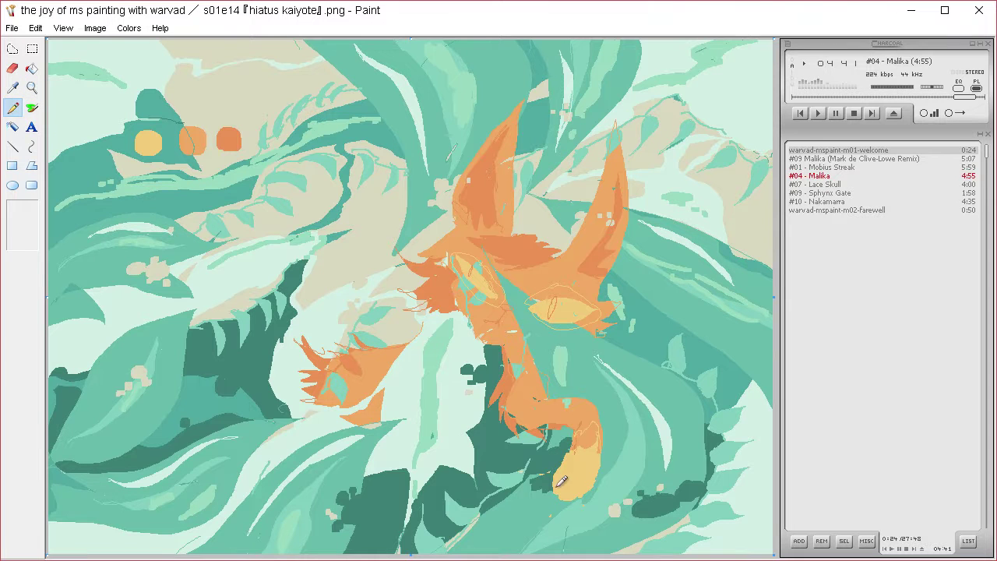
mouse_move(571, 482)
mouse_down()
mouse_move(580, 491)
mouse_move(591, 461)
mouse_move(586, 489)
mouse_move(592, 472)
mouse_up()
click(32, 69)
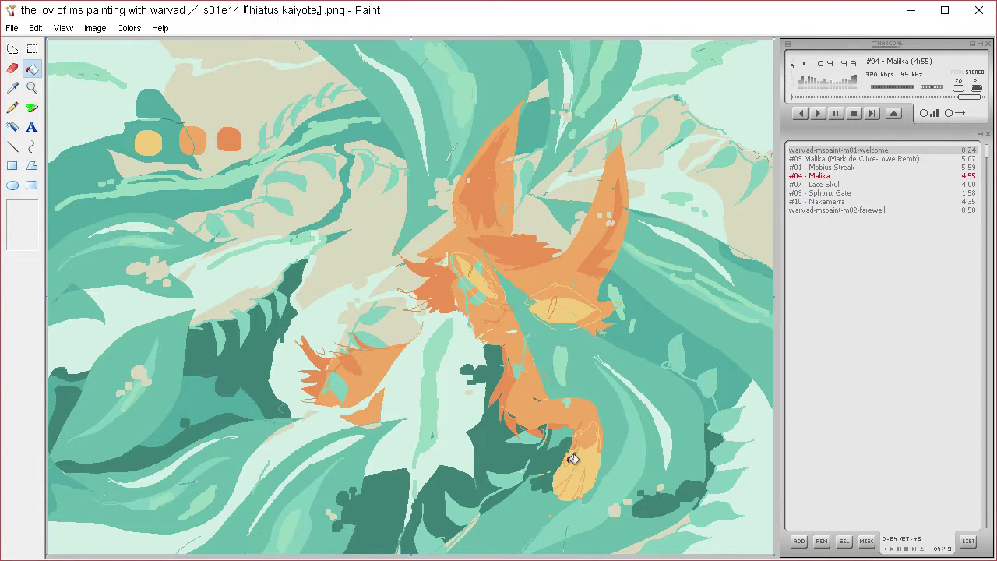
click(566, 488)
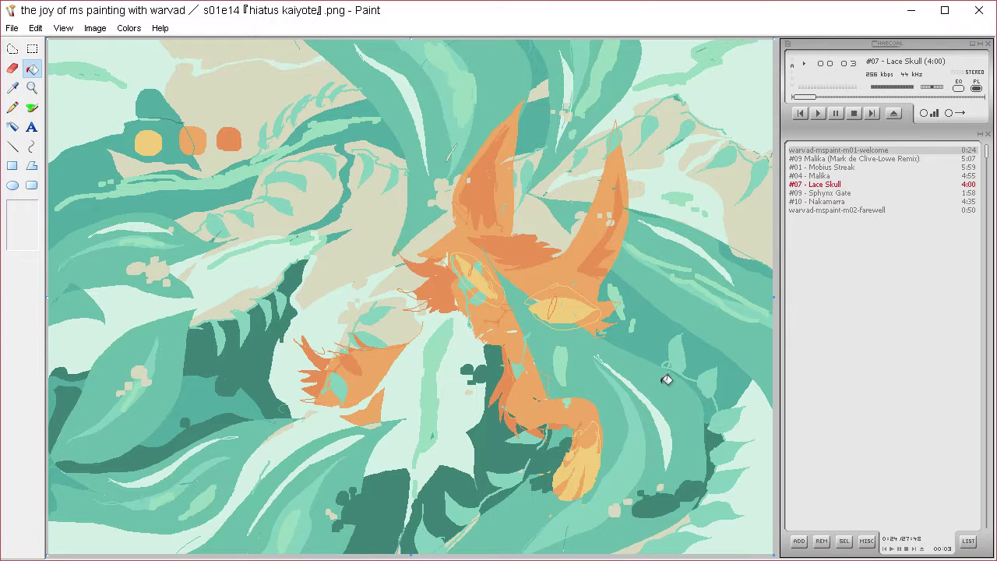
Fill the small teal leaf on the upper limb with sampled light orange, and undo the fill over the dark green background
click(13, 87)
click(525, 366)
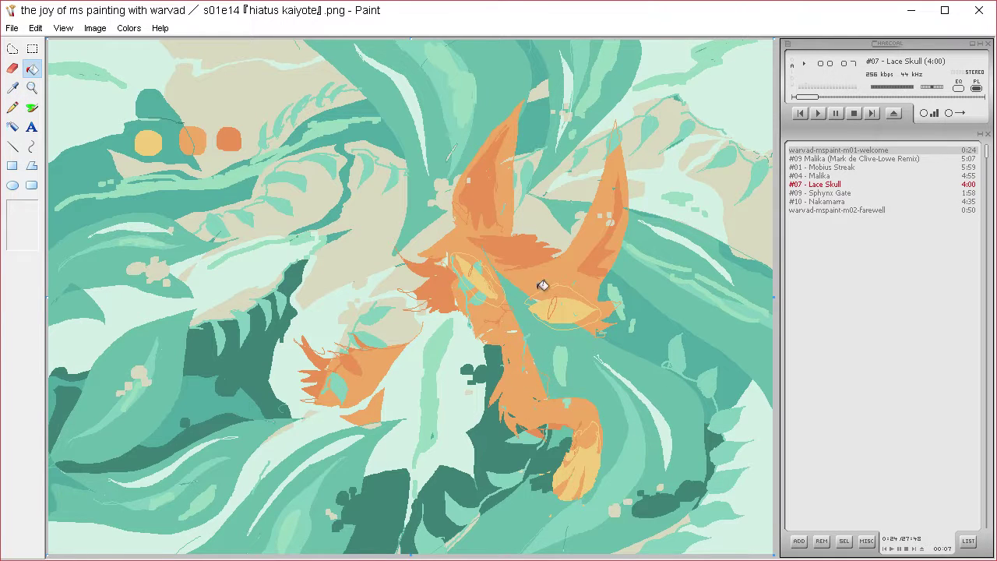
click(503, 352)
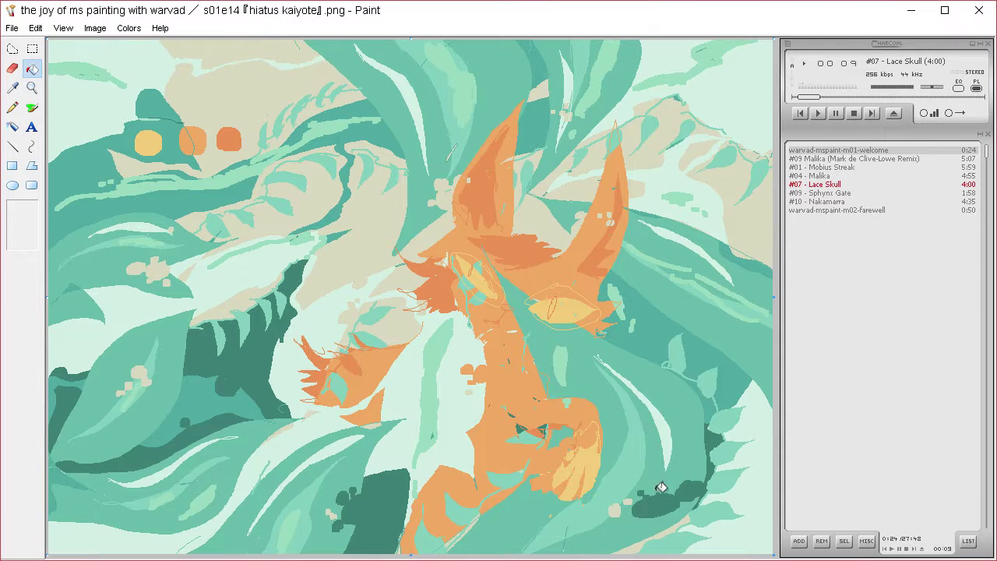
key(ctrl+z)
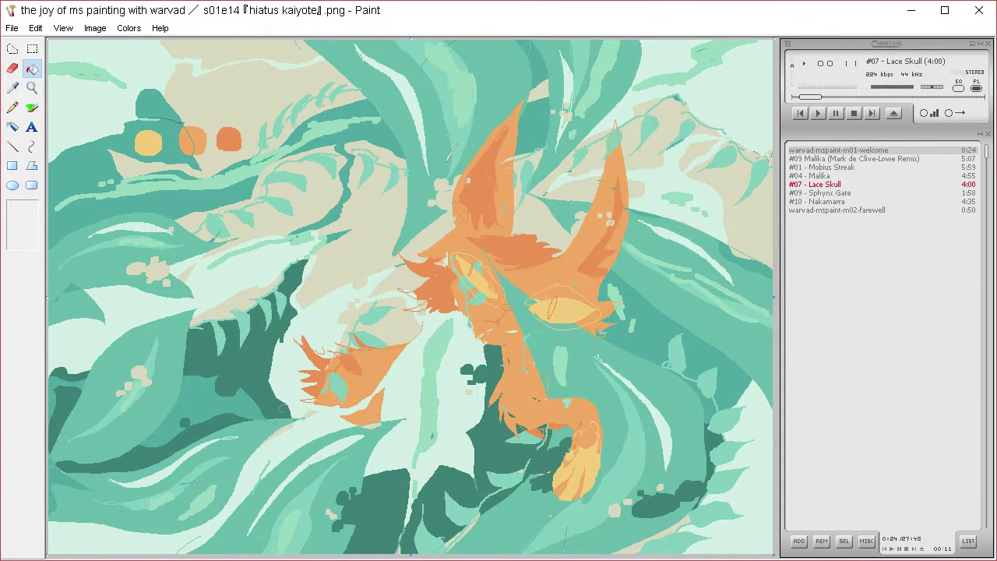
Sample yellow, outline a ragged fur strip along the body beside the upper limb and fill it with yellow
click(20, 86)
click(492, 254)
click(12, 107)
mouse_move(511, 366)
mouse_down()
mouse_move(500, 388)
mouse_move(504, 370)
mouse_move(493, 429)
mouse_move(489, 405)
mouse_move(483, 442)
mouse_up()
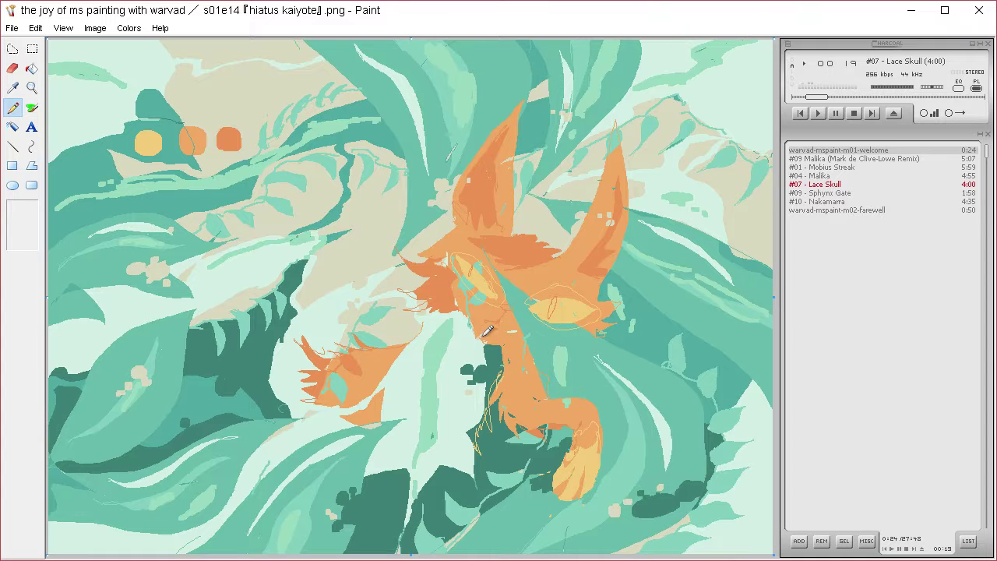
click(31, 68)
click(497, 370)
click(481, 424)
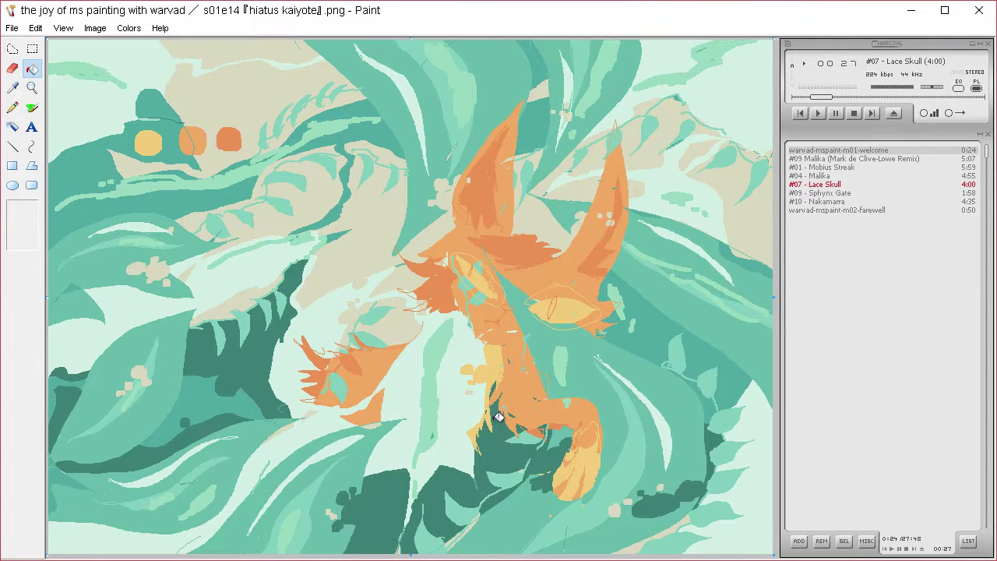
Outline the chest and a second foreleg over the pale mint leaf and fill all their sections with yellow
click(12, 107)
mouse_move(460, 366)
mouse_down()
mouse_move(410, 419)
mouse_move(418, 477)
mouse_move(441, 466)
mouse_move(451, 412)
mouse_up()
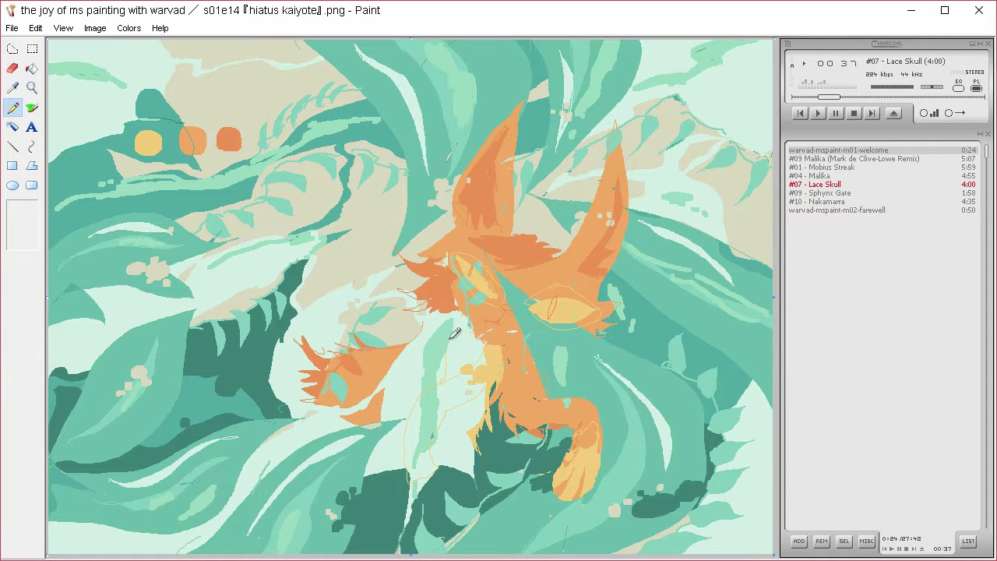
click(31, 69)
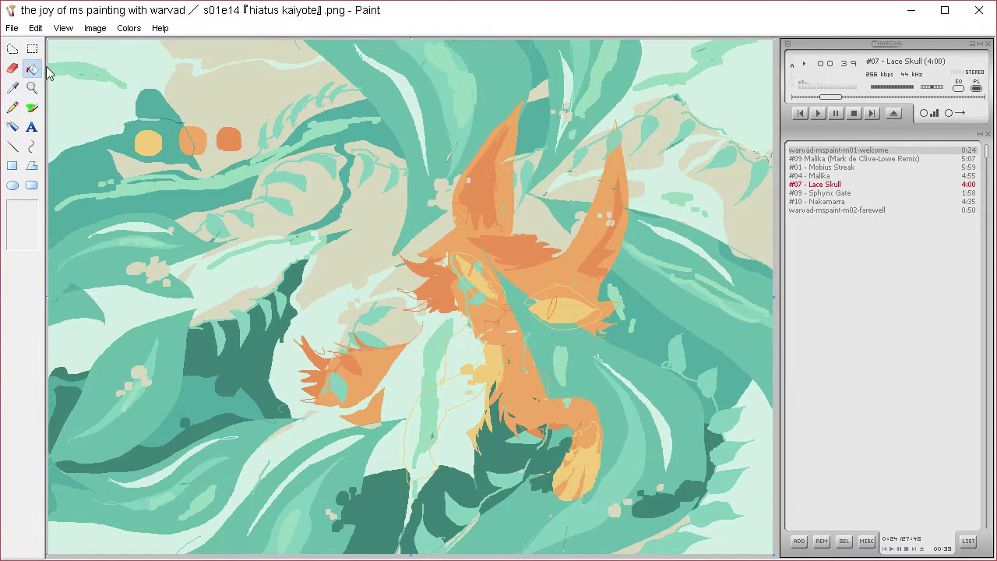
click(471, 359)
click(445, 404)
click(427, 415)
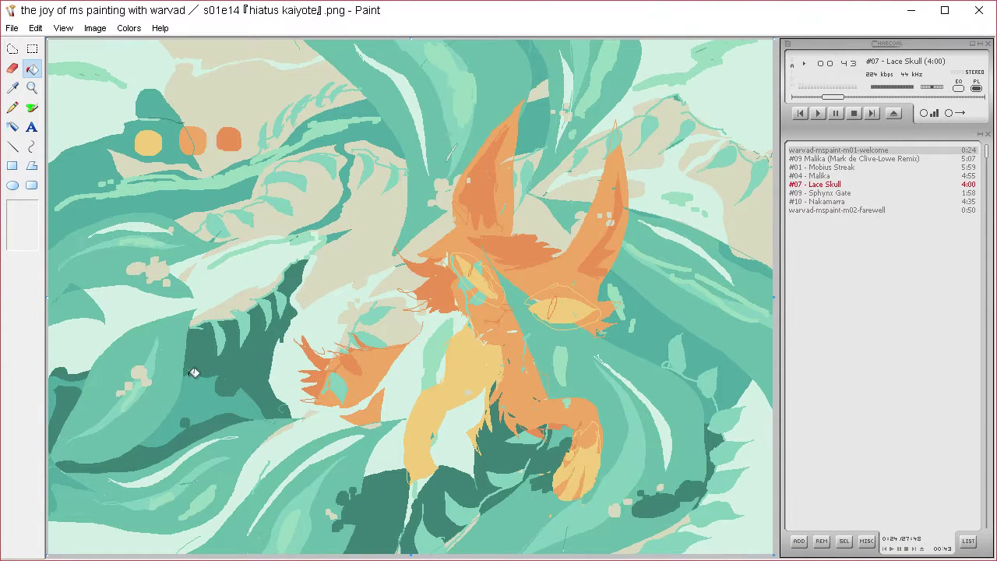
Sample light orange, draw a jagged fur edge across the yellow chest and fill the area above it with light orange
click(12, 88)
click(518, 327)
click(32, 108)
click(12, 107)
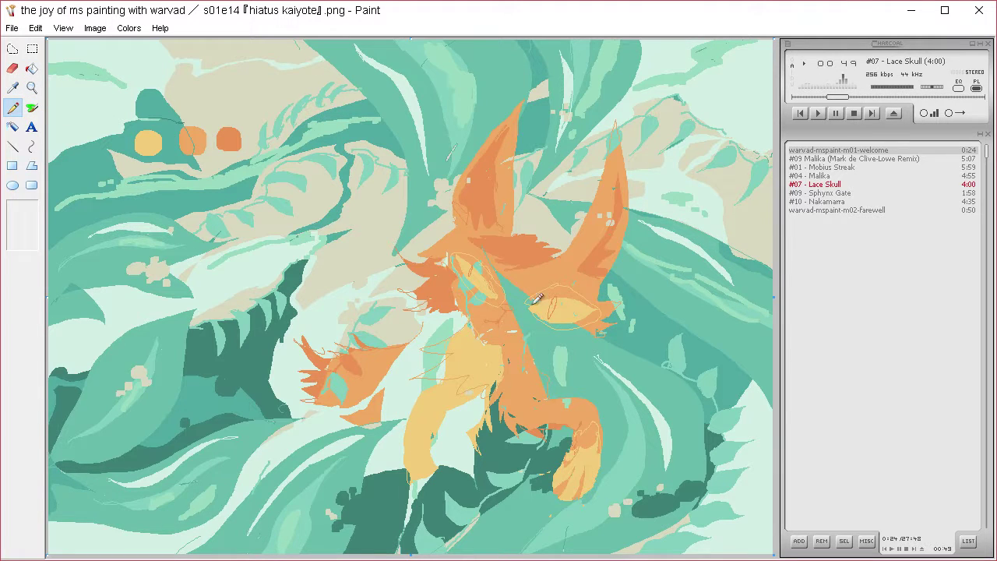
click(31, 69)
click(472, 350)
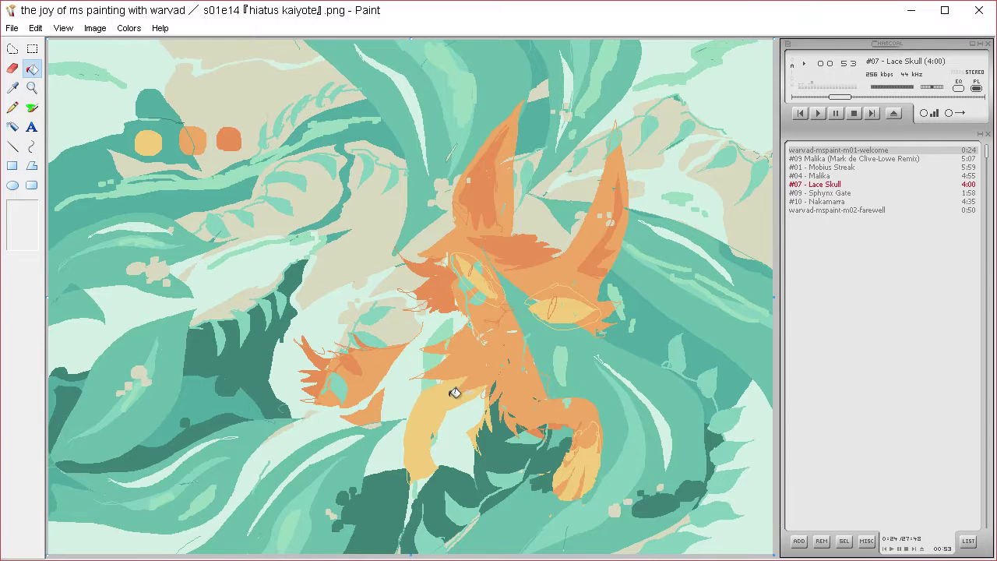
Outline a rounded paw at the end of the yellow foreleg, fill it with light orange and undo the extra fill at the wrist
click(12, 108)
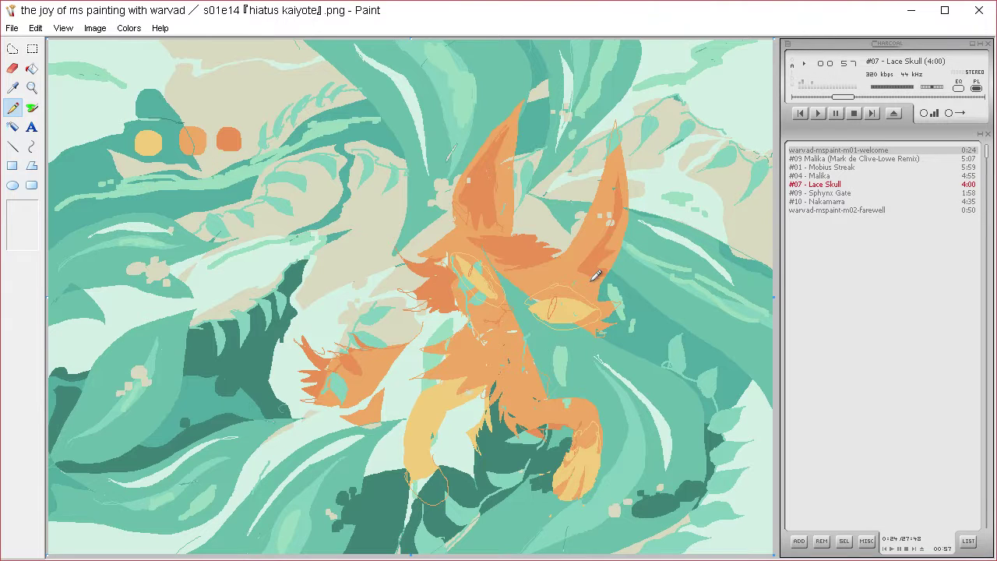
drag(393, 475, 432, 478)
click(31, 67)
click(415, 487)
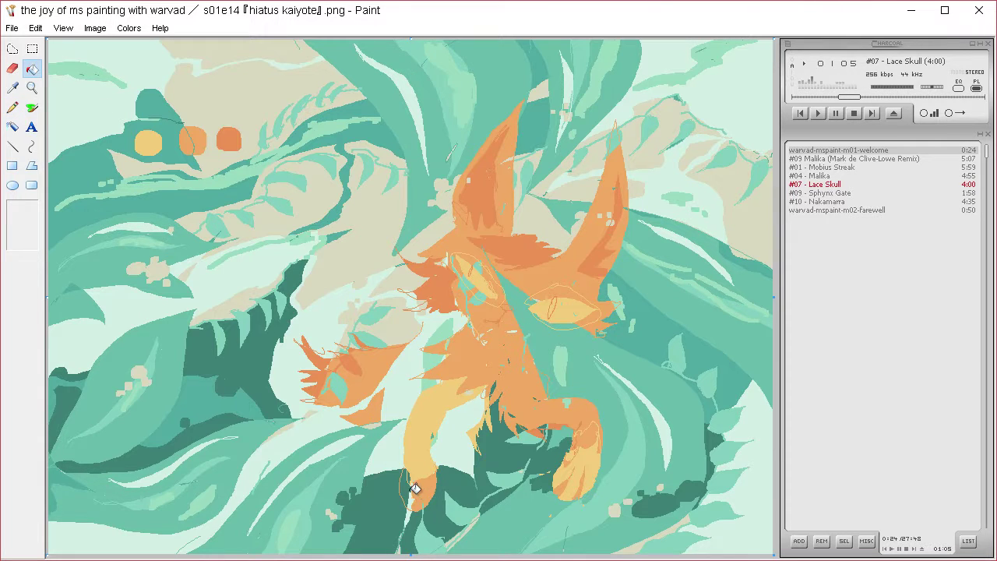
click(409, 470)
key(ctrl+z)
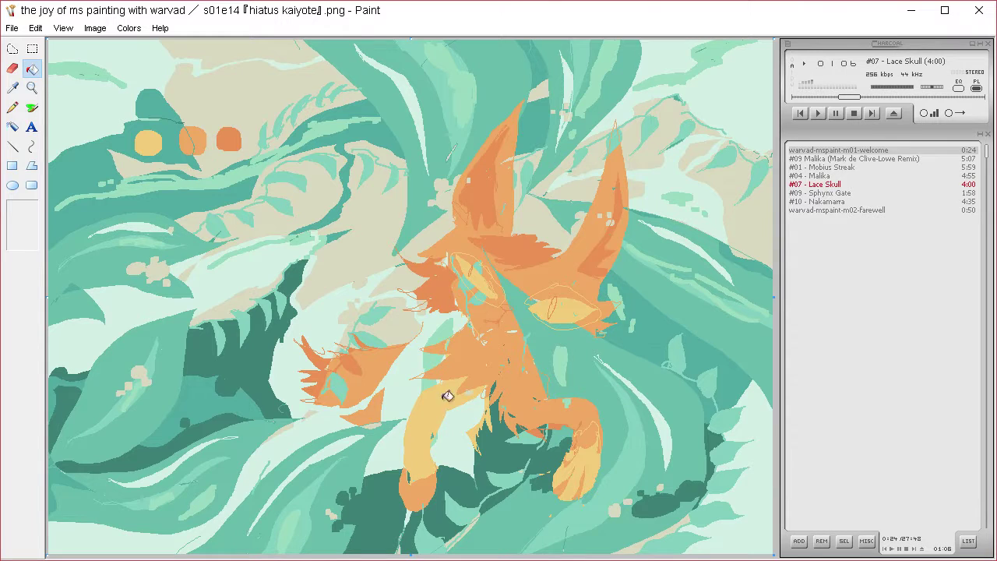
Sample a darker orange, outline toe stripes on the new light orange paw and fill them
click(12, 88)
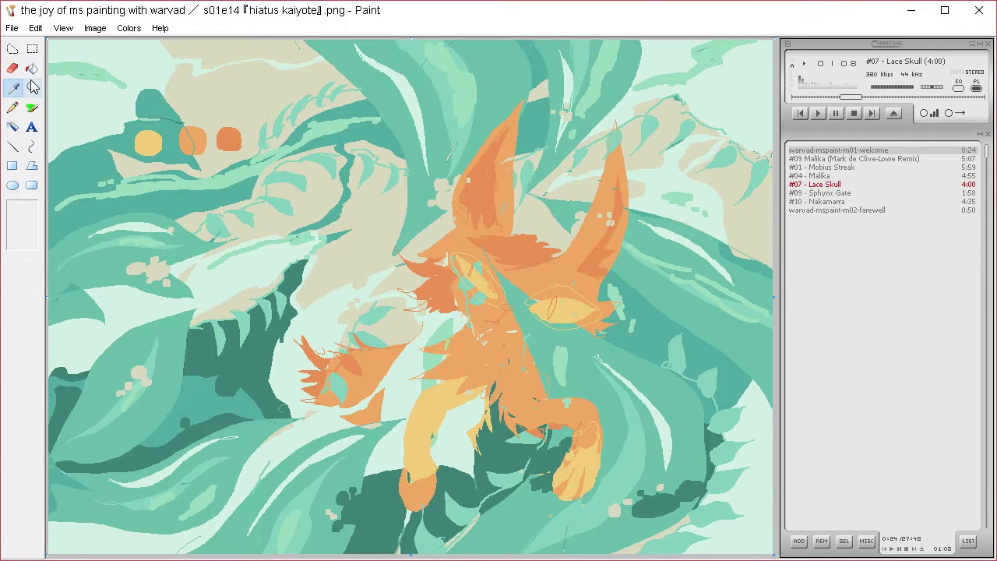
click(459, 381)
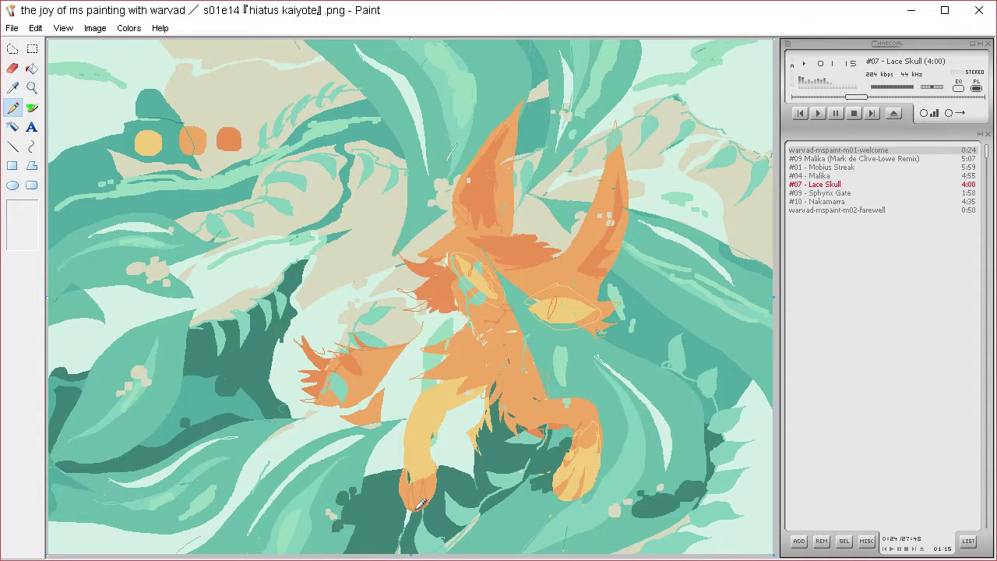
click(31, 70)
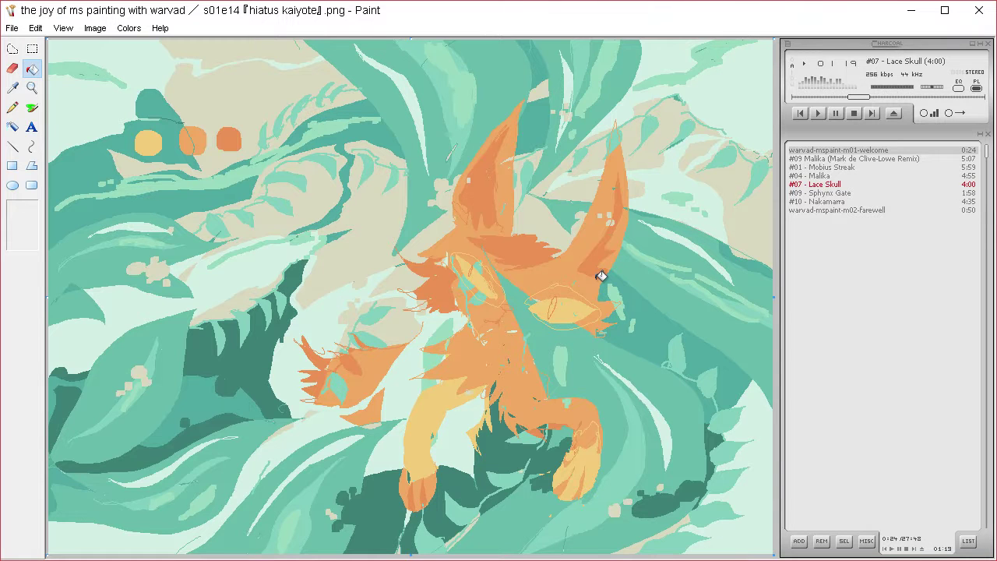
Sample light orange, outline a long curved tail over the beige and teal background leaves and fill all its sections
click(12, 108)
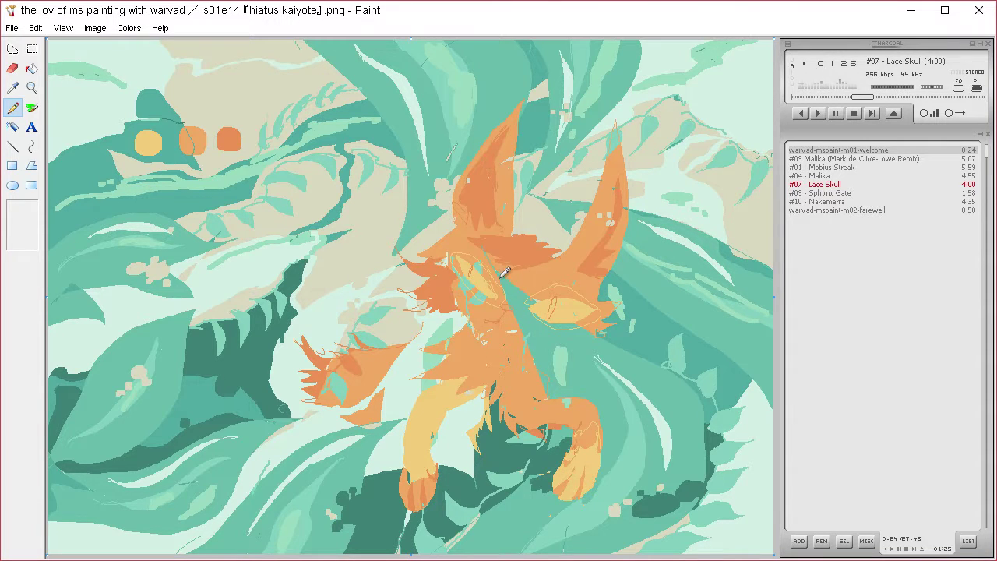
click(13, 87)
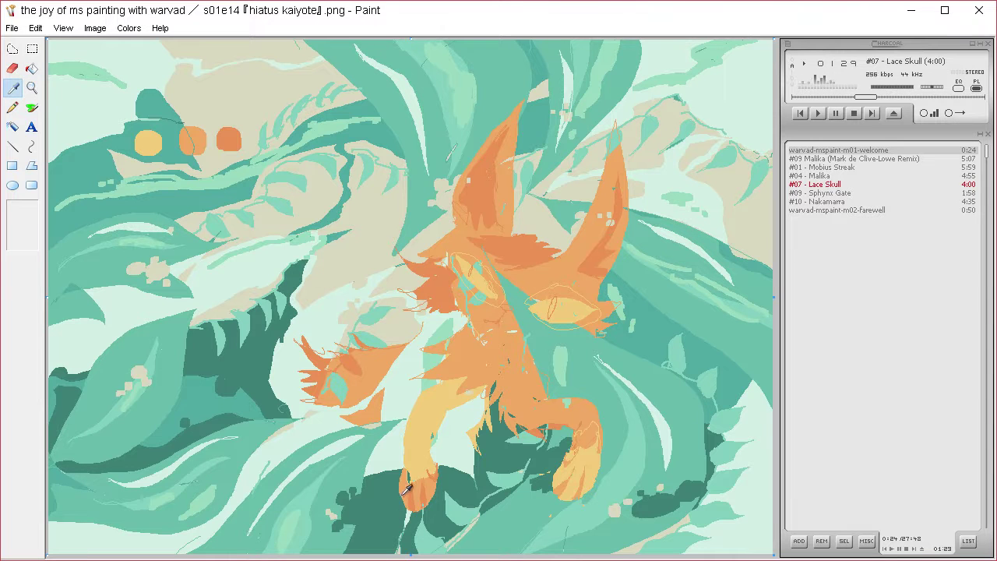
click(364, 289)
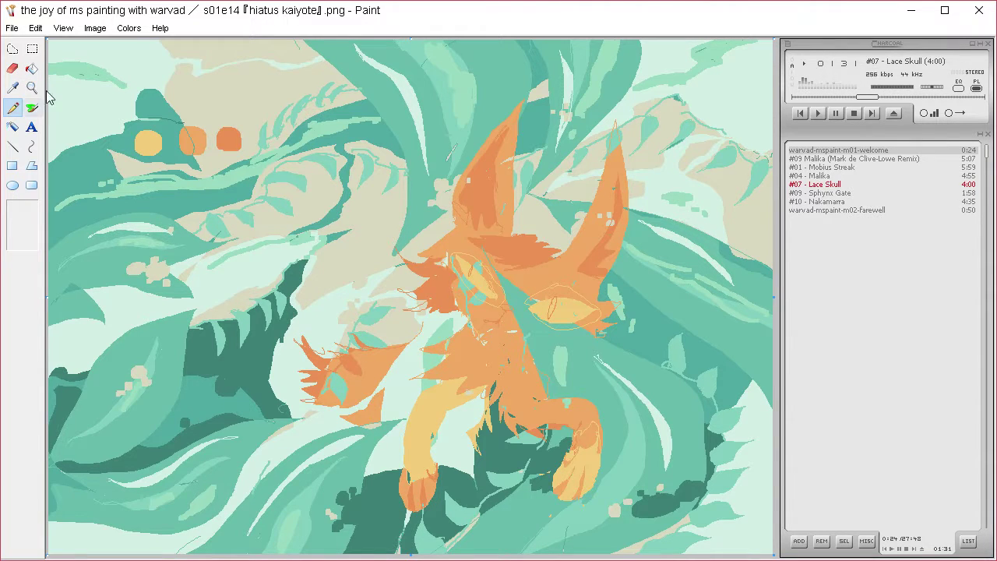
mouse_move(330, 287)
mouse_down()
mouse_move(348, 242)
mouse_move(389, 202)
mouse_move(374, 150)
mouse_move(330, 113)
mouse_move(285, 149)
mouse_up()
mouse_move(314, 119)
mouse_down()
mouse_move(358, 164)
mouse_move(363, 204)
mouse_move(347, 195)
mouse_move(331, 210)
mouse_move(302, 304)
mouse_move(303, 286)
mouse_up()
click(31, 69)
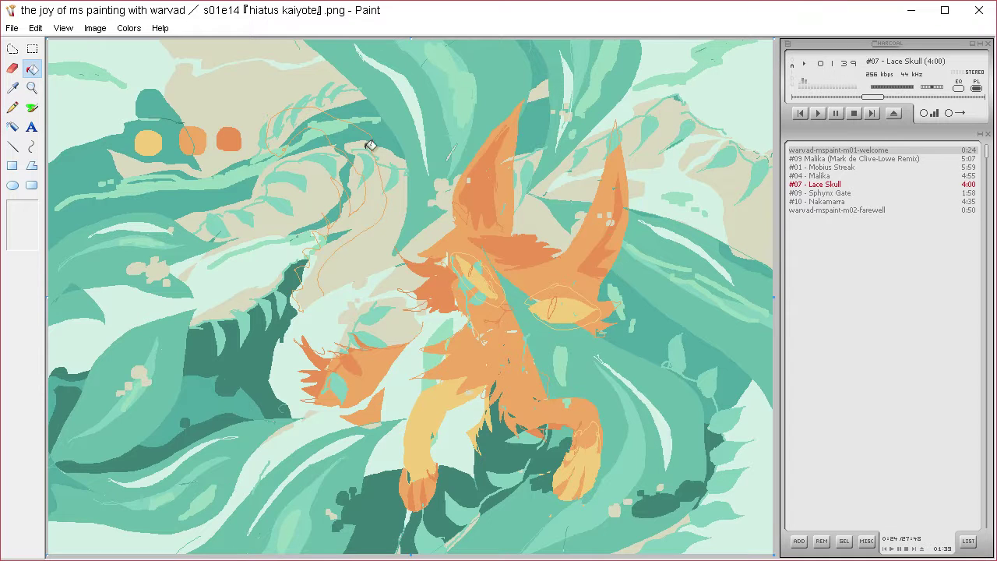
click(367, 147)
click(357, 133)
click(328, 117)
click(294, 122)
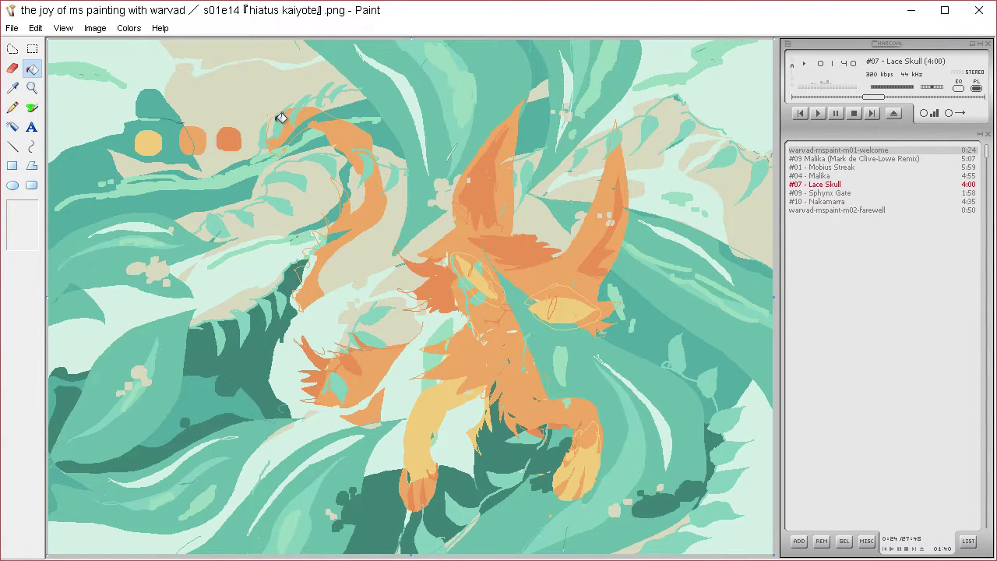
click(312, 117)
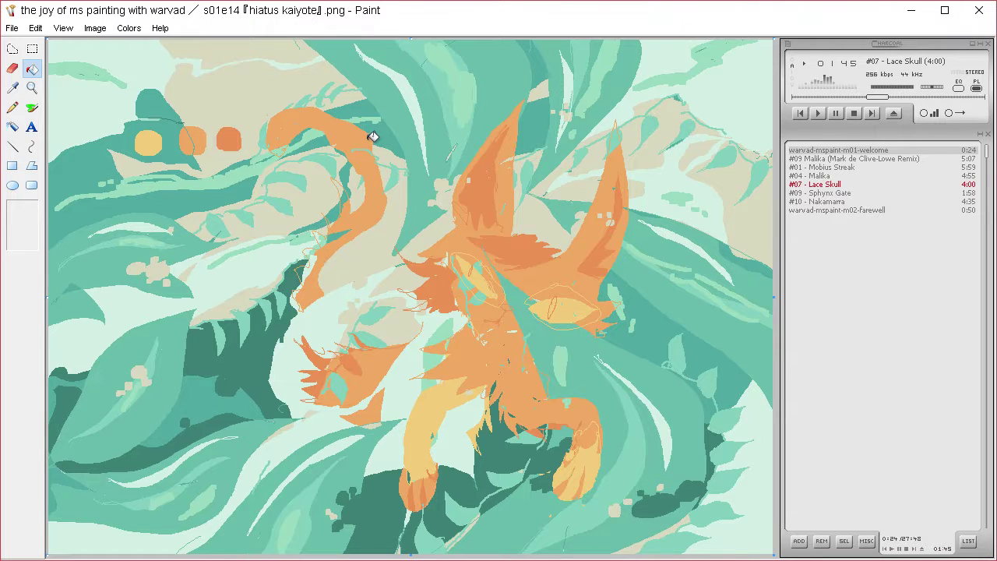
Sample yellow, draw a jagged fur edge along the tail's lower end, fill it with yellow and undo the fill over the remaining tail
click(13, 88)
click(577, 300)
click(12, 107)
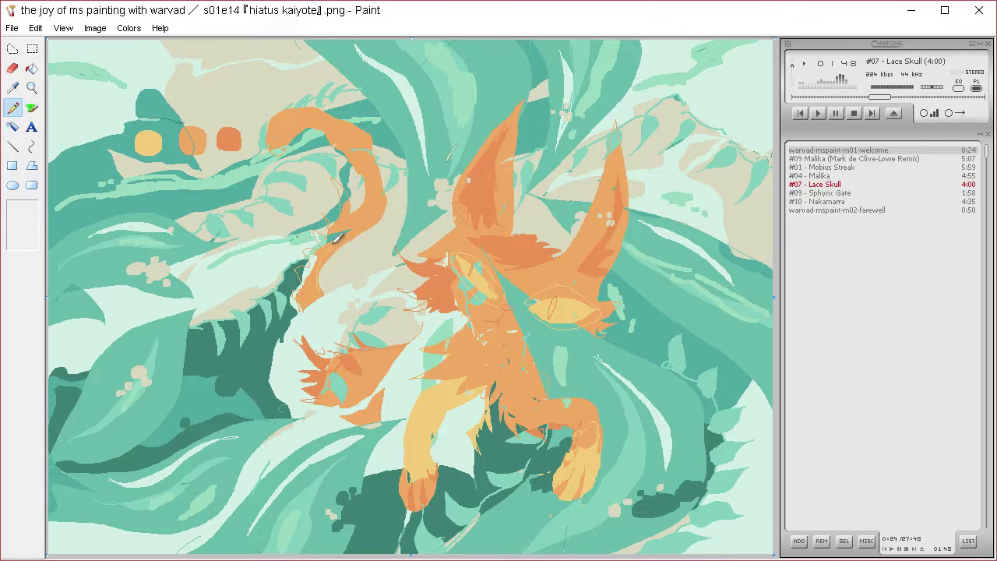
mouse_move(332, 232)
mouse_down()
mouse_move(312, 218)
mouse_move(307, 257)
mouse_move(292, 258)
mouse_move(309, 307)
mouse_up()
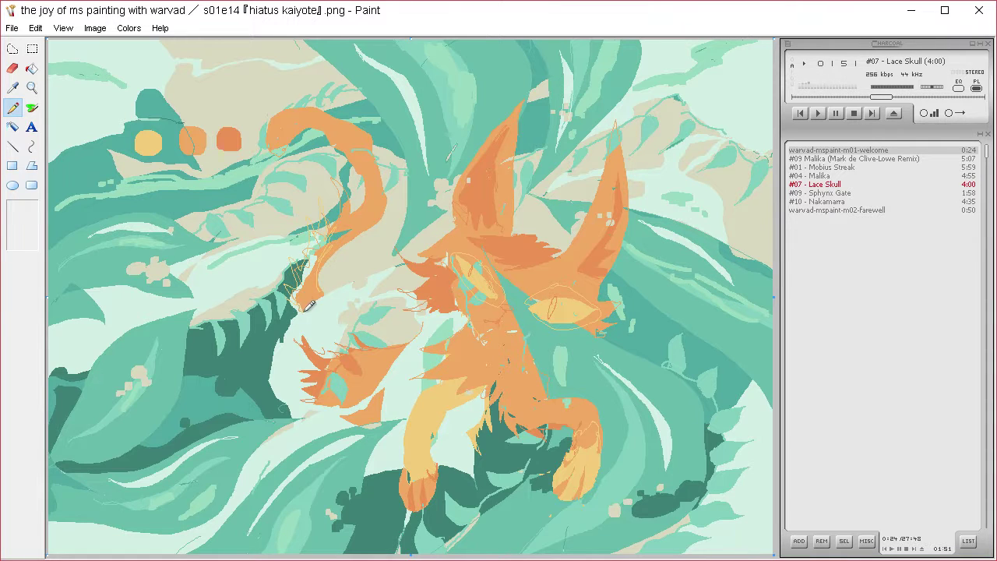
click(31, 68)
click(310, 272)
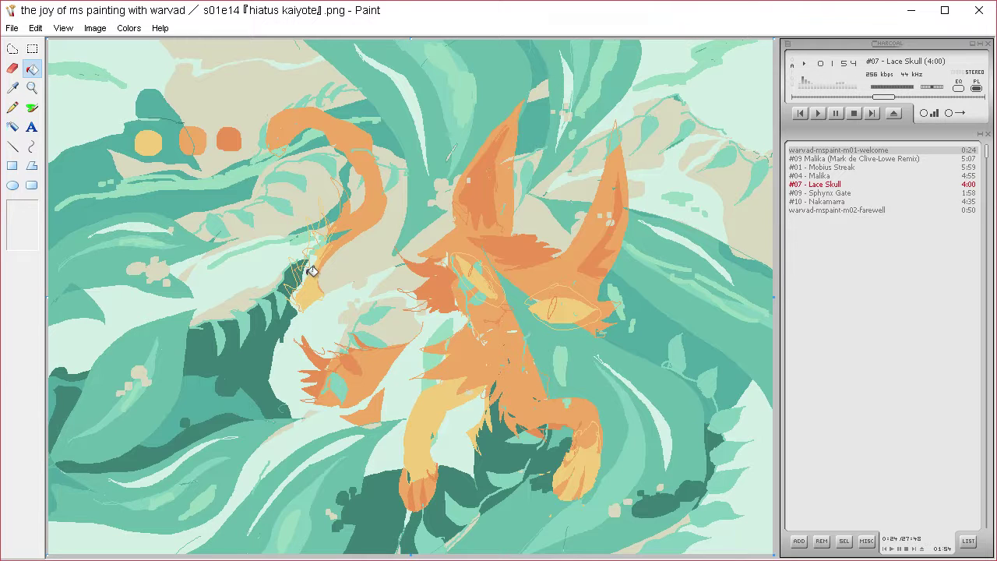
click(304, 265)
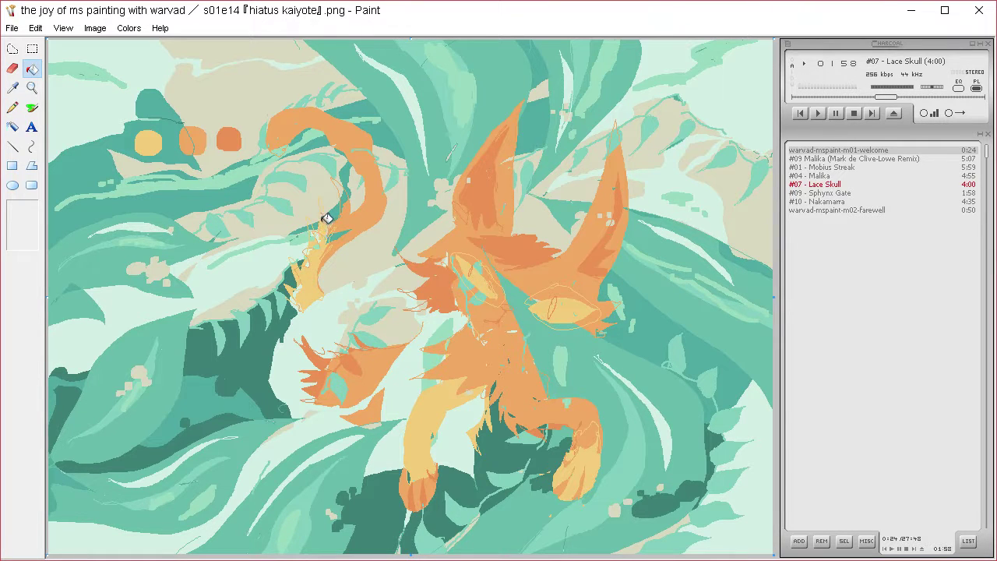
click(350, 204)
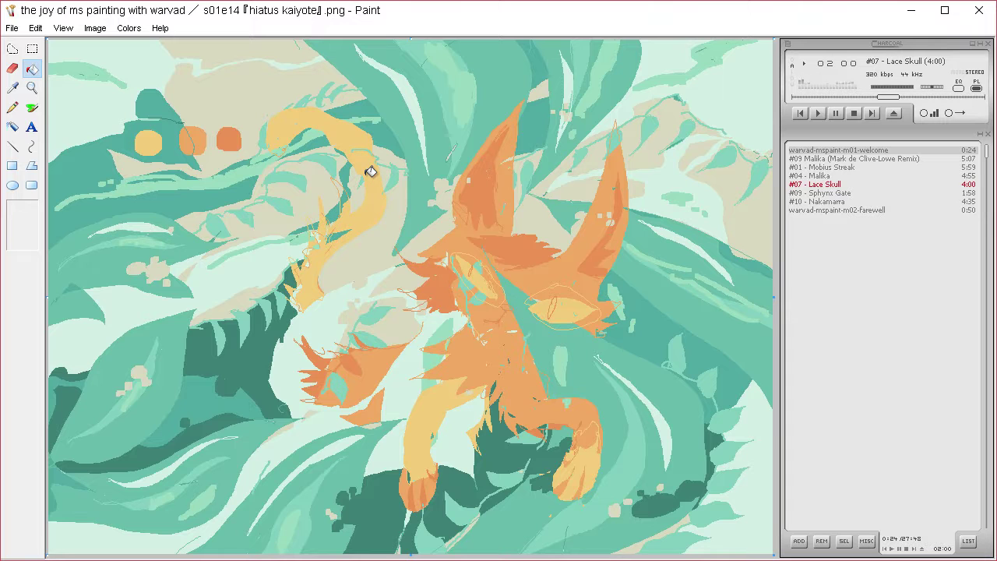
key(ctrl+z)
Sample dark orange from the ear, outline stripes across the upper curve of the tail and fill them
click(12, 87)
click(483, 193)
click(12, 106)
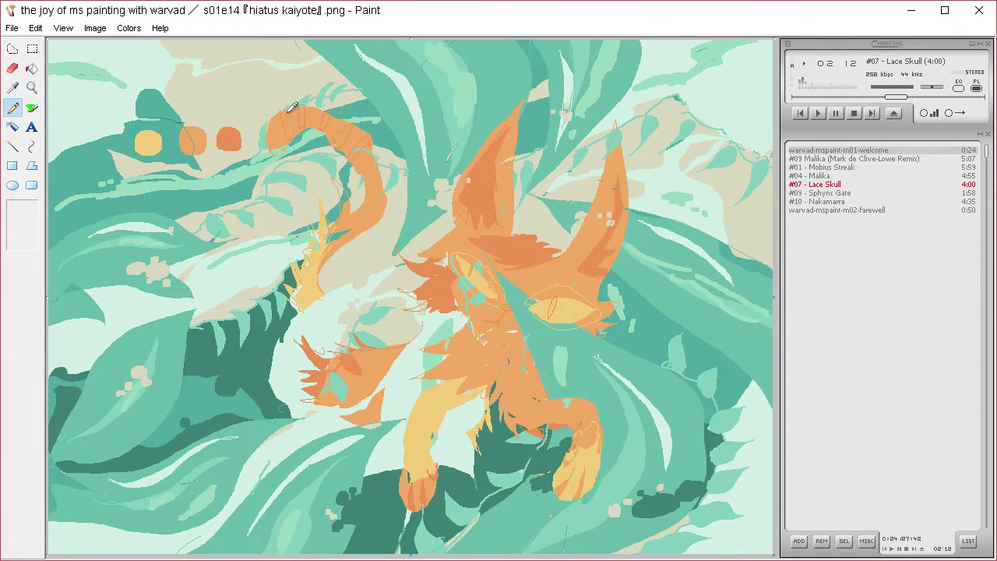
click(32, 68)
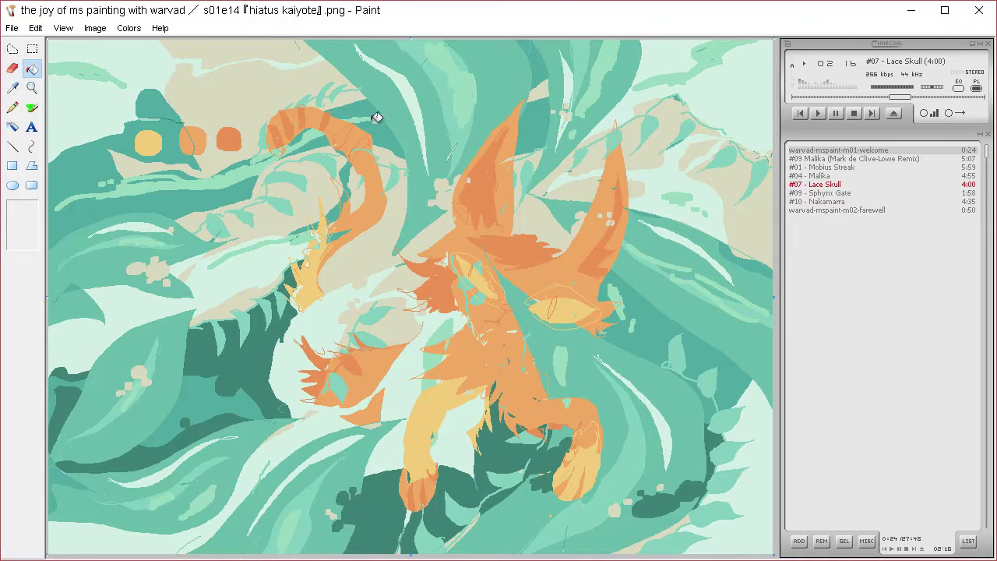
click(363, 147)
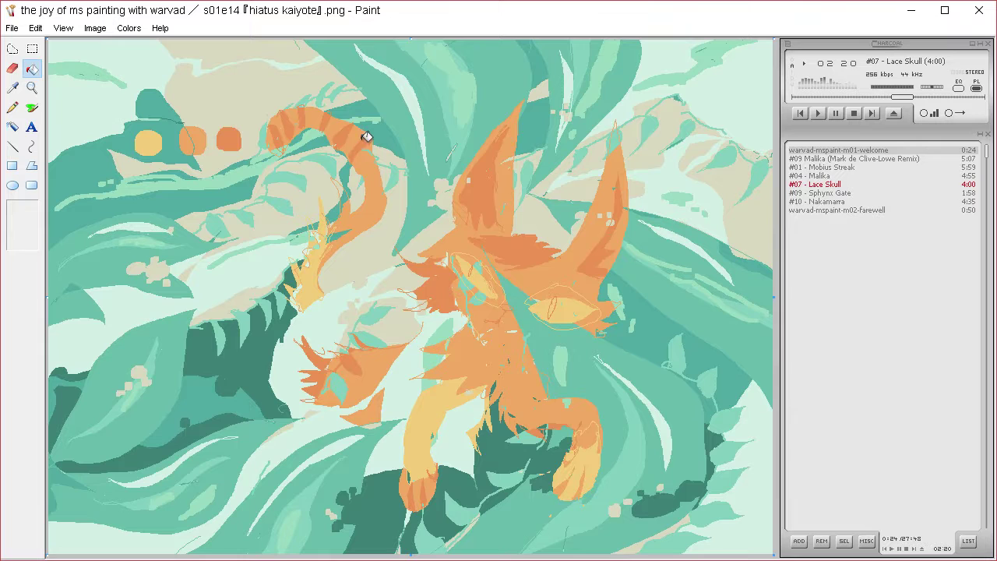
Paint over the yellow colour swatch with background beige and undo the stray eraser dab beside it
click(13, 87)
click(155, 147)
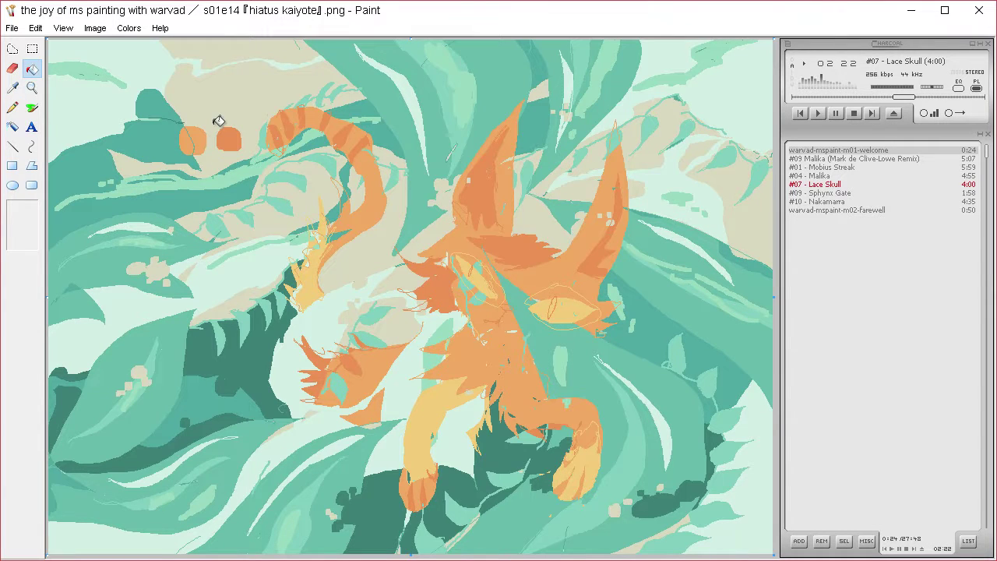
click(12, 108)
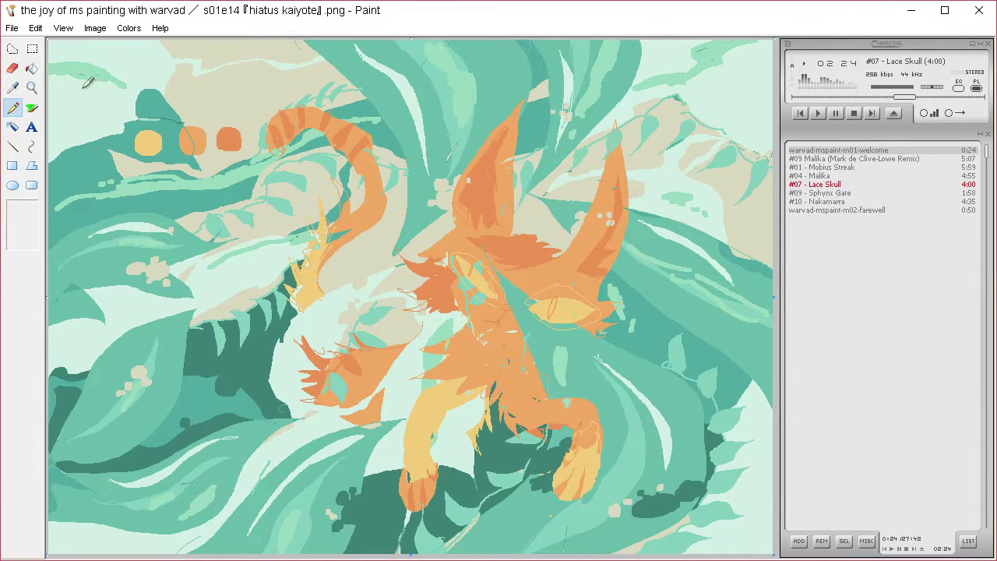
click(31, 68)
click(152, 144)
click(12, 68)
click(174, 155)
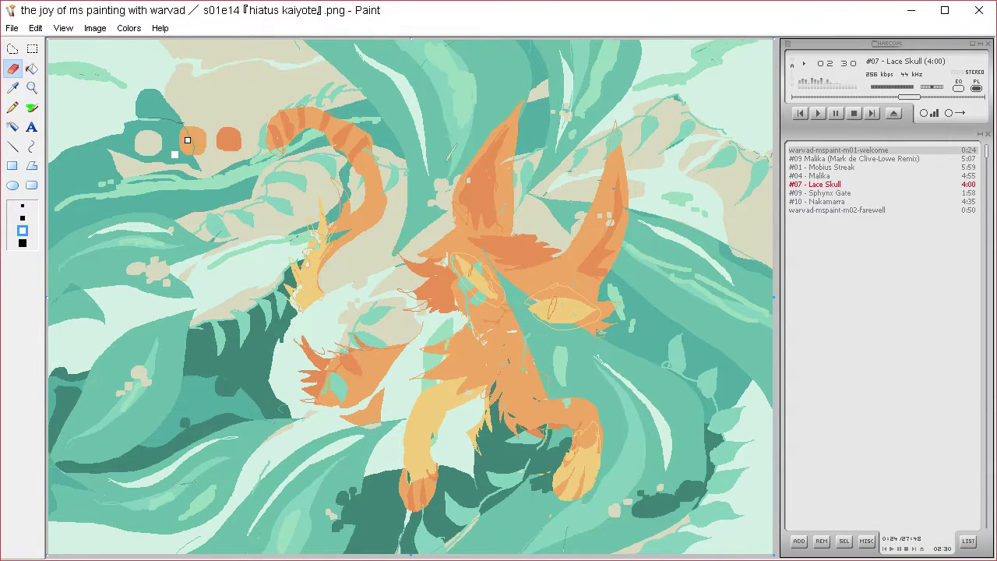
key(ctrl+z)
Cover the light orange and dark orange swatches by filling them with the surrounding teal and beige background colours
click(13, 87)
click(177, 143)
click(33, 69)
click(197, 148)
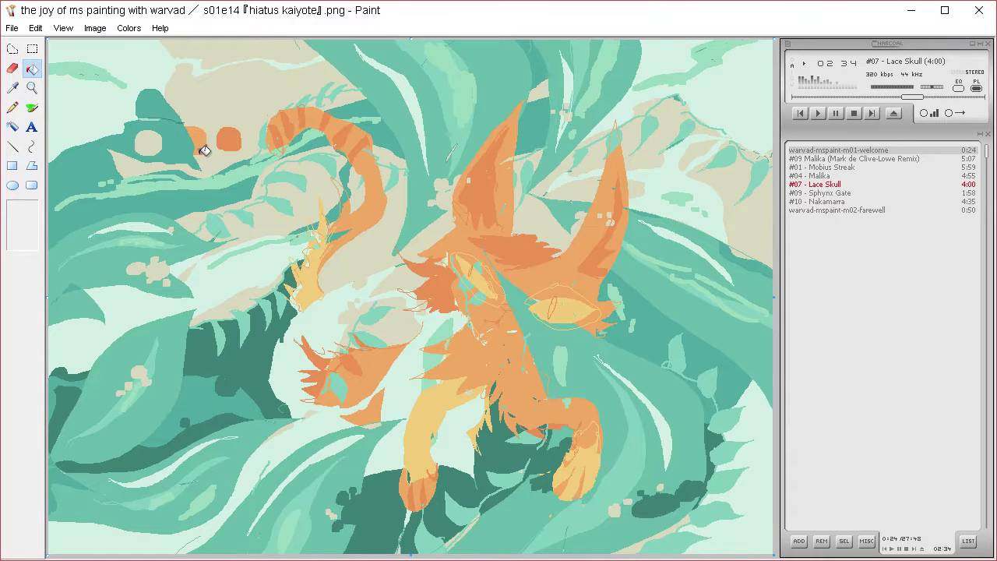
key(ctrl+z)
click(200, 139)
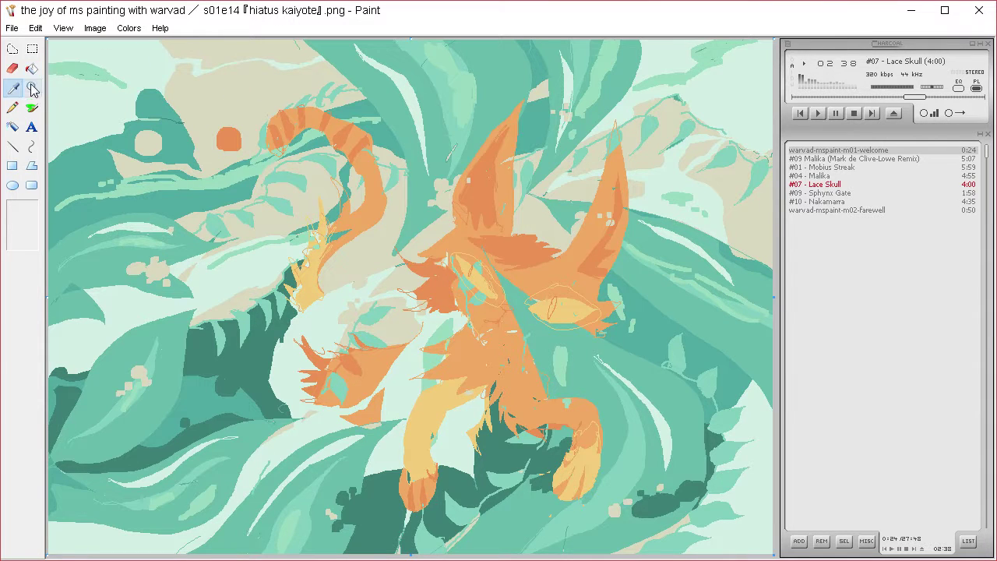
click(230, 136)
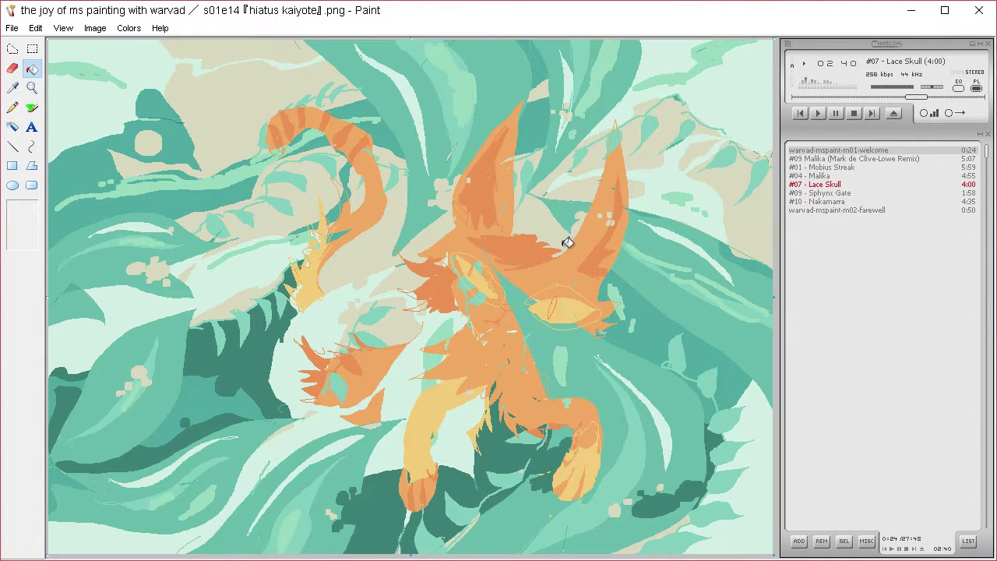
Sample pale mint, outline a jagged gap between the yellow foreleg and the chest, and fill it to sharpen the fur edge
click(12, 107)
click(12, 87)
click(429, 333)
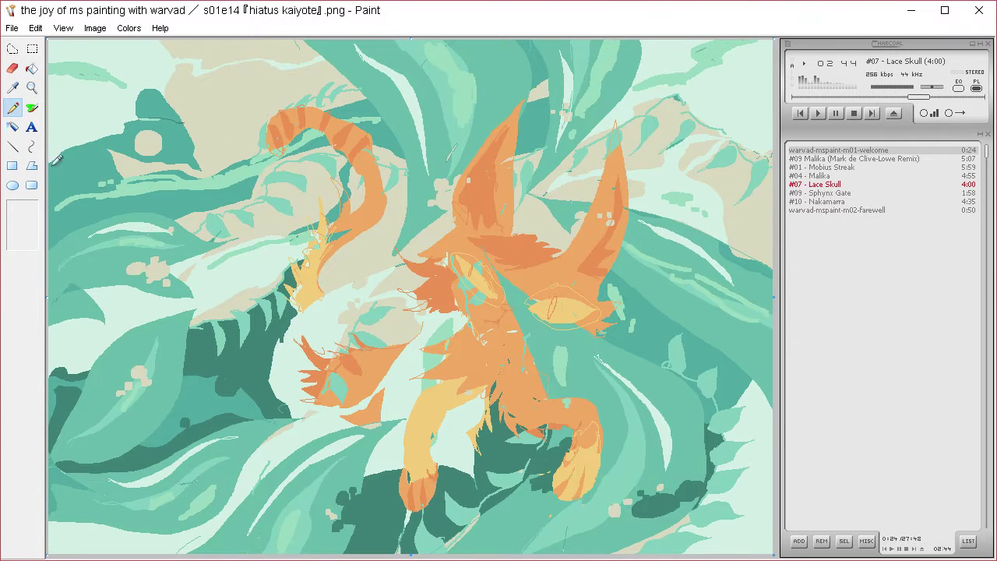
mouse_move(455, 409)
mouse_down()
mouse_move(473, 366)
mouse_move(487, 372)
mouse_move(487, 406)
mouse_up()
click(32, 68)
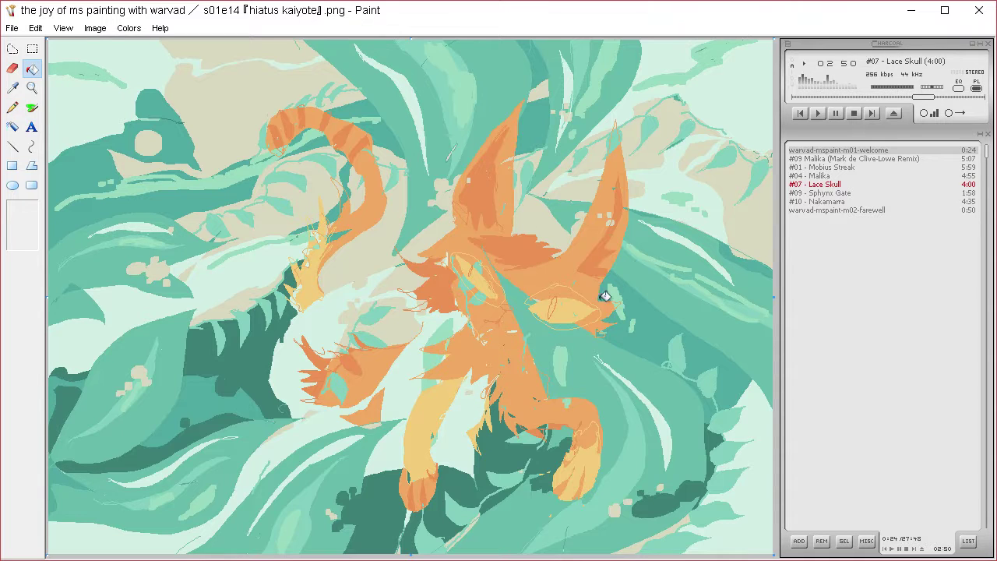
click(12, 107)
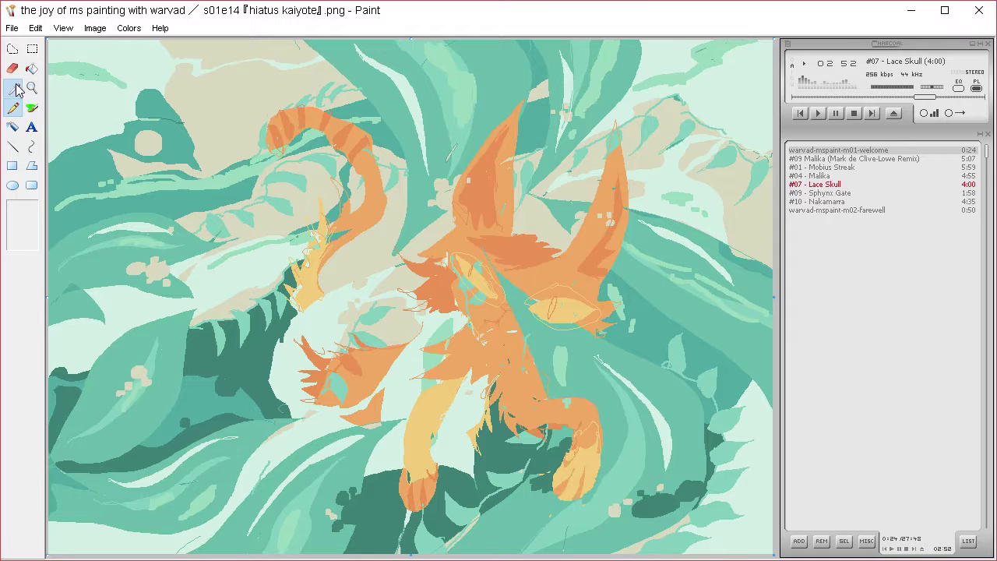
click(437, 377)
click(31, 68)
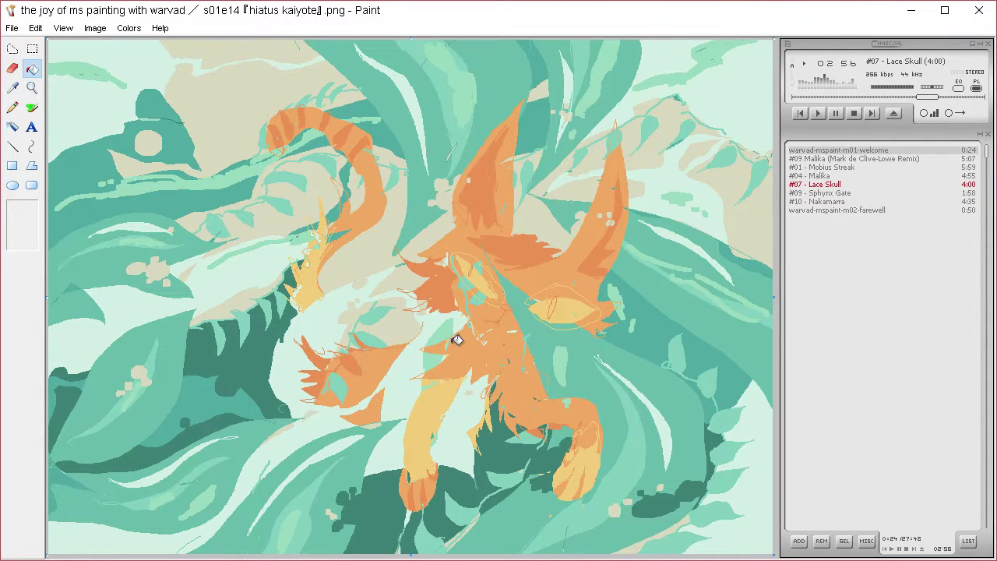
Sample a fur colour and sketch loose fur strands along the brow, cheek, chest and hind limb
click(13, 87)
click(535, 268)
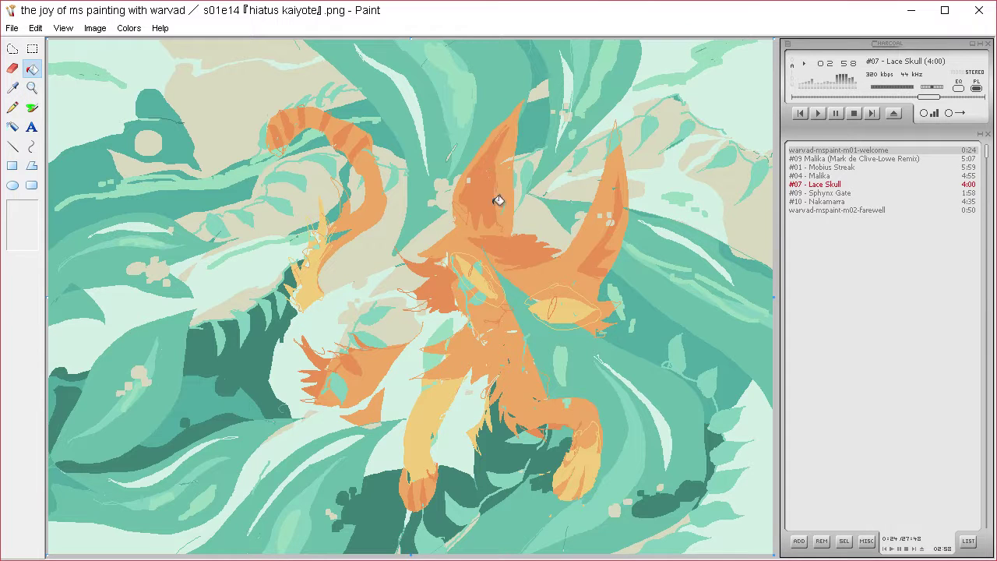
click(13, 107)
mouse_move(539, 226)
mouse_down()
mouse_move(516, 227)
mouse_move(520, 234)
mouse_move(485, 234)
mouse_up()
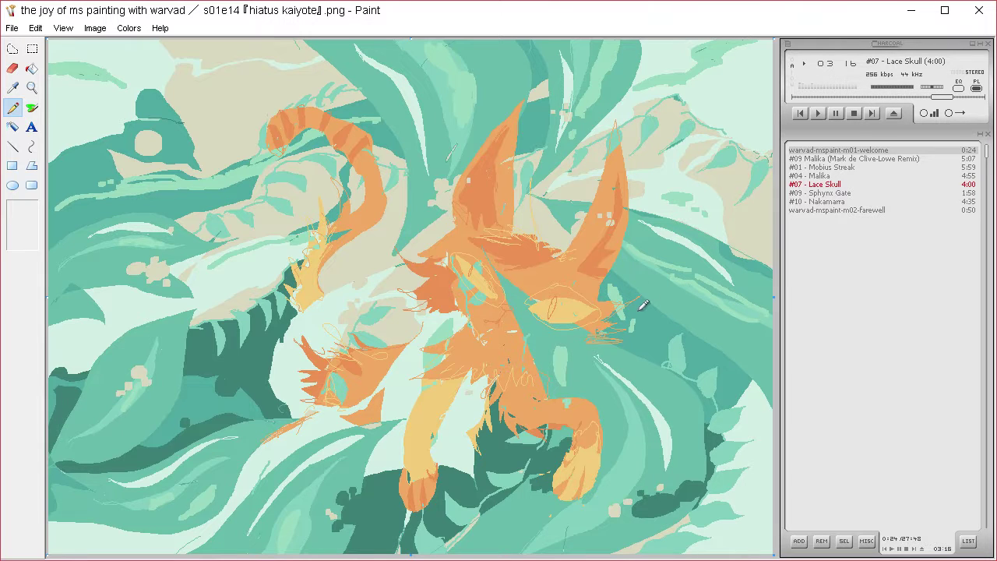
Add thin orange claws to the yellow forepaw and sampled yellow claws to the orange striped paw
click(12, 87)
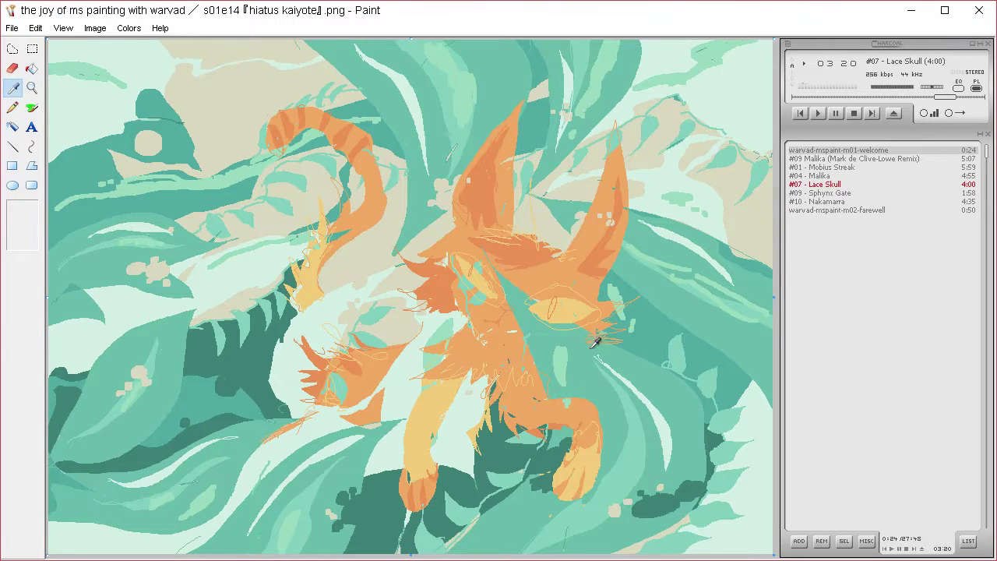
click(597, 262)
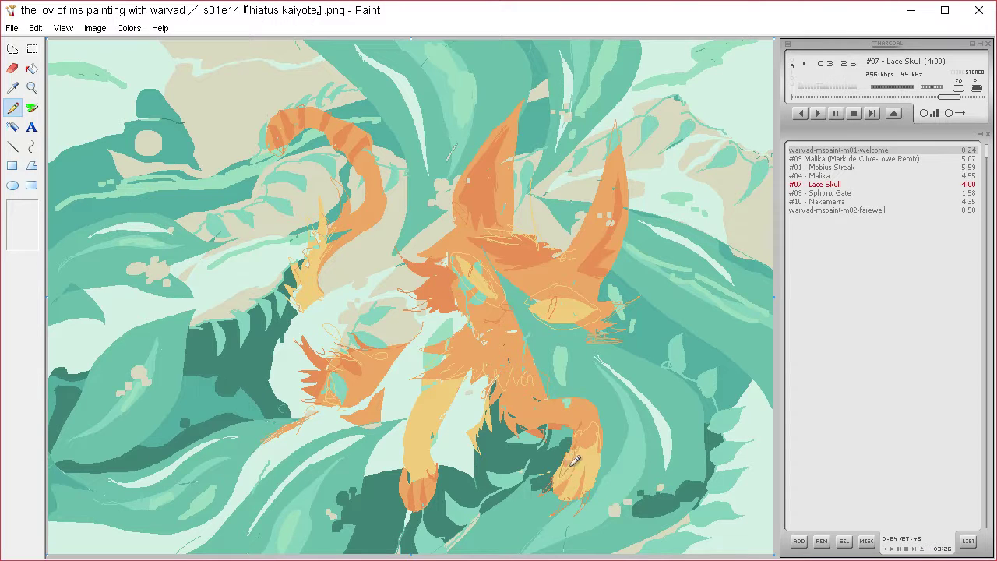
click(13, 87)
click(423, 453)
click(31, 69)
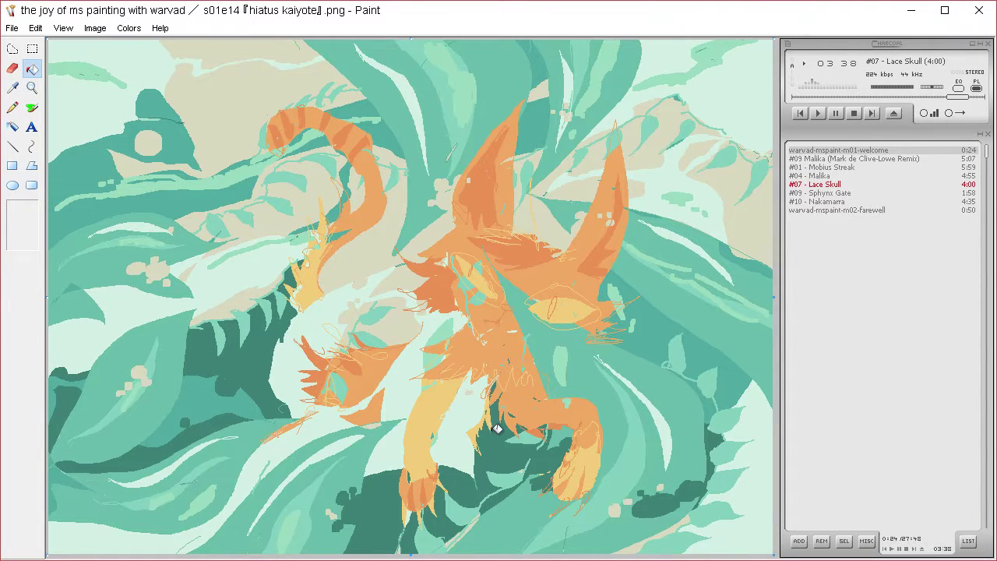
Sample an orange from the striped paw, touch up its claws, then outline and fill darker orange shading on the chest fur
click(12, 88)
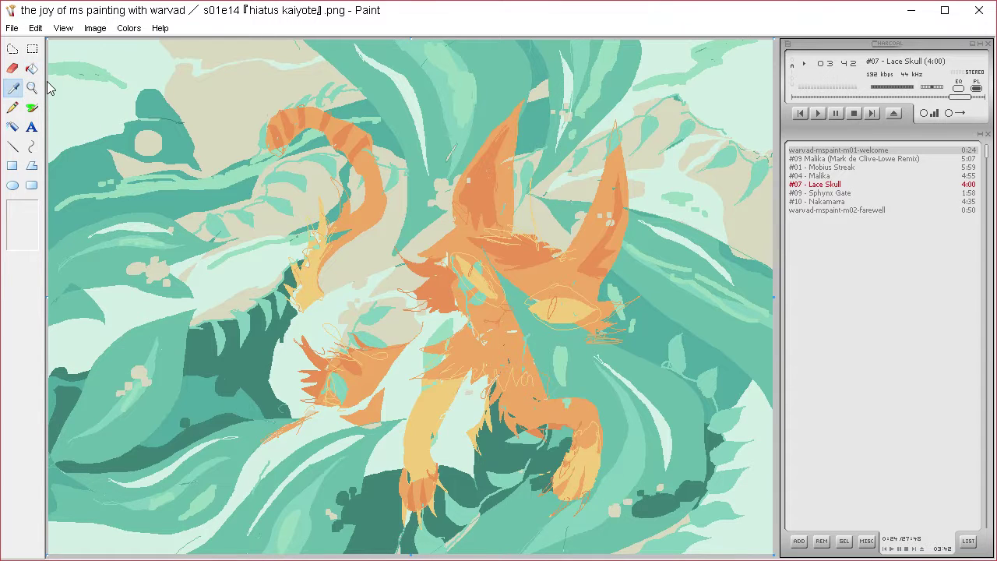
click(585, 482)
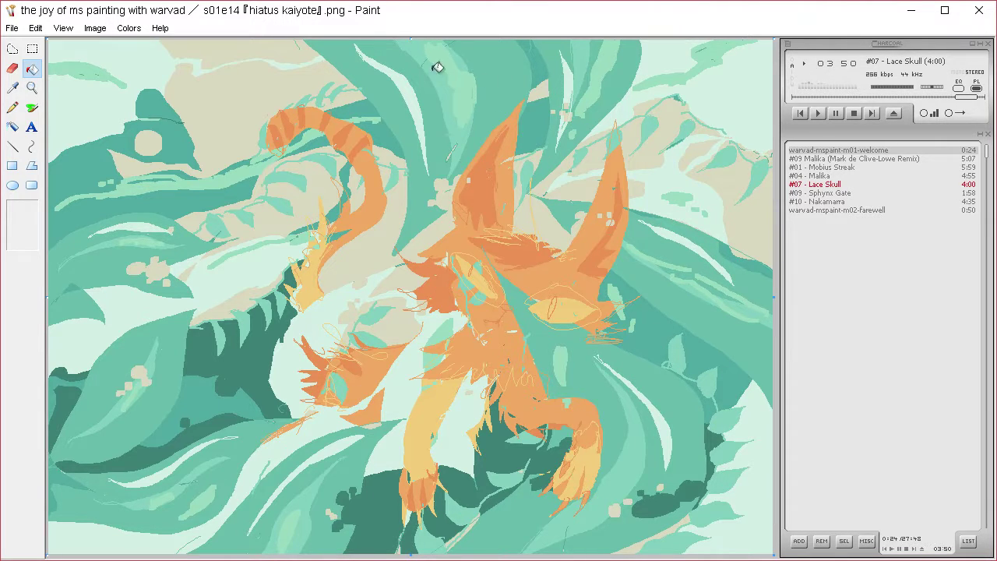
click(12, 107)
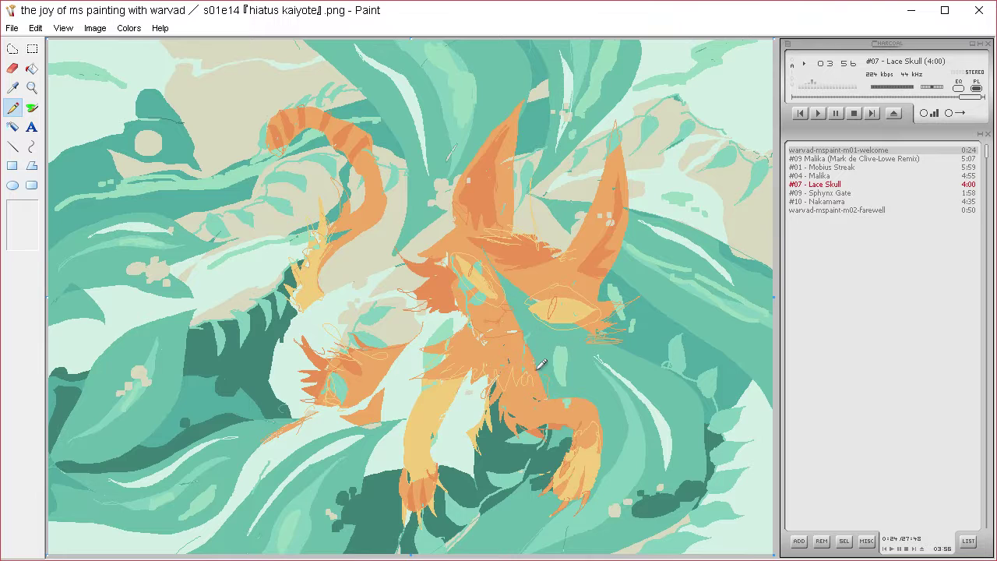
click(31, 69)
click(502, 350)
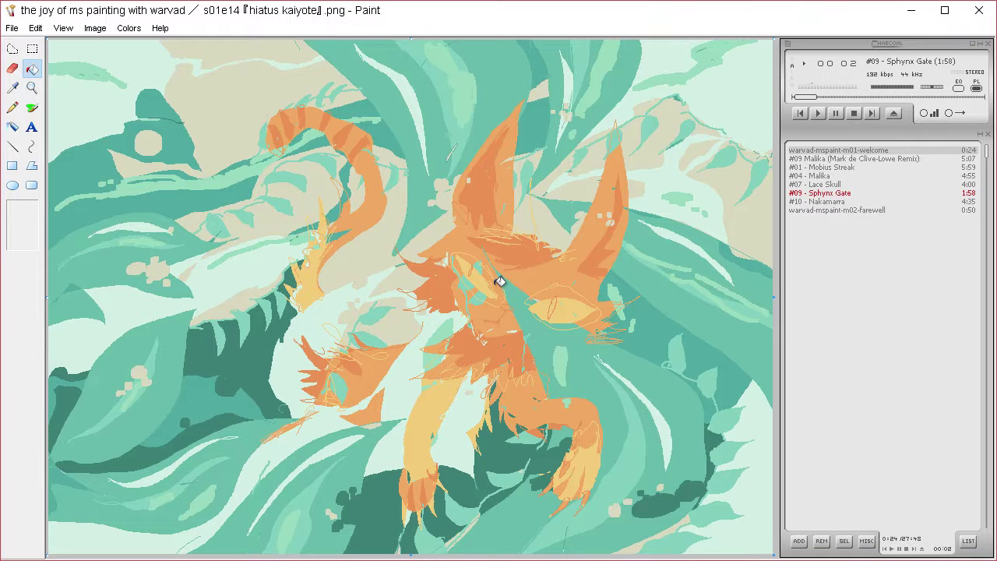
Outline a shadow along the outer edge of the yellow foreleg and fill it with the darker orange
click(13, 108)
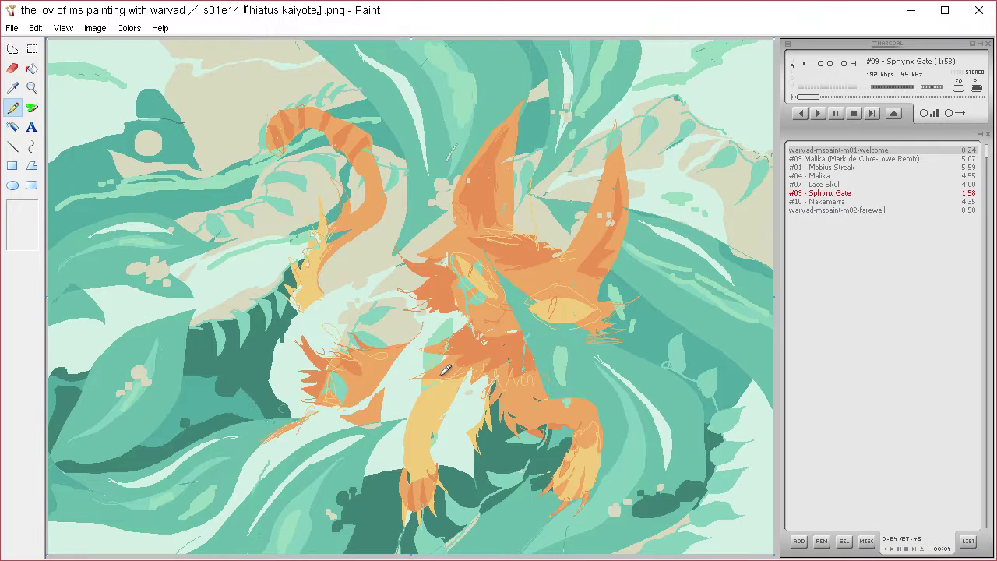
mouse_move(429, 419)
mouse_down()
mouse_move(420, 461)
mouse_move(412, 440)
mouse_move(423, 401)
mouse_up()
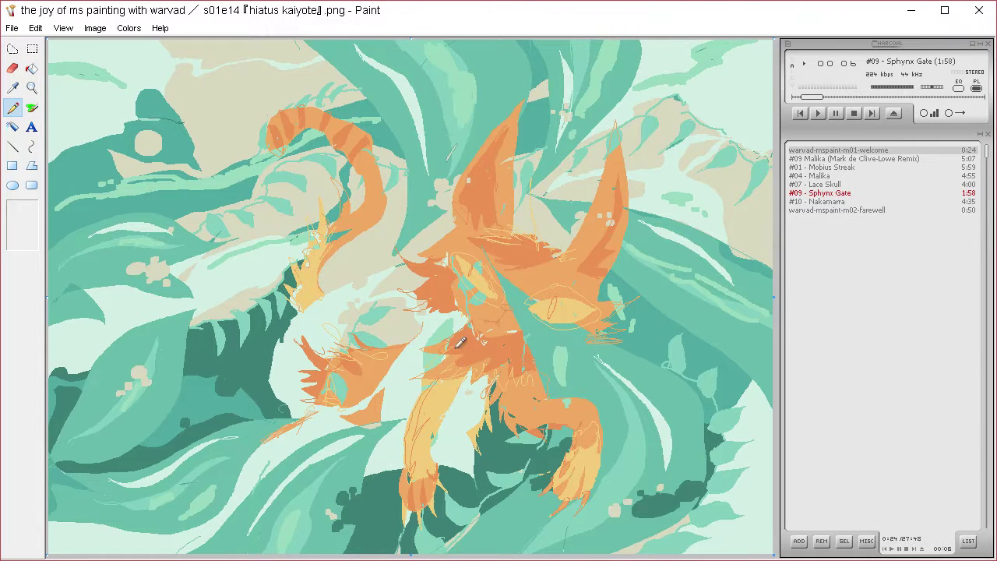
click(31, 69)
click(413, 431)
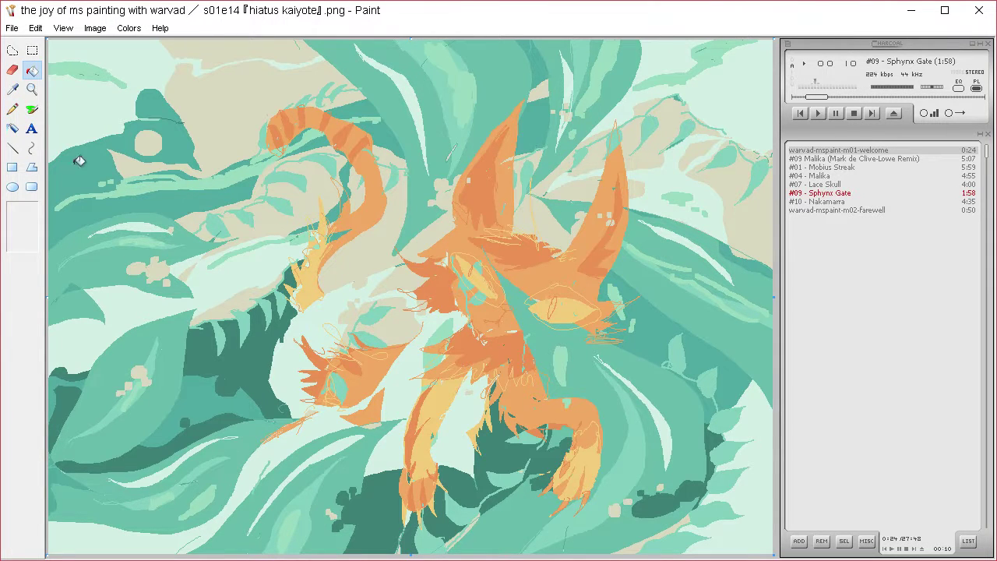
Draw curved stripes across the bent orange foreleg and fill them with the darker orange
click(12, 109)
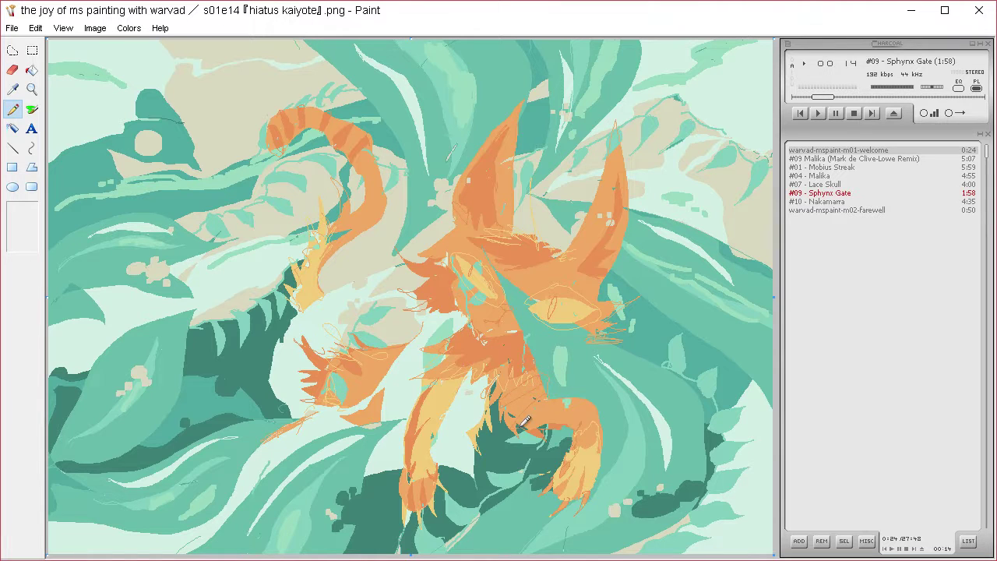
drag(539, 425, 554, 413)
click(32, 70)
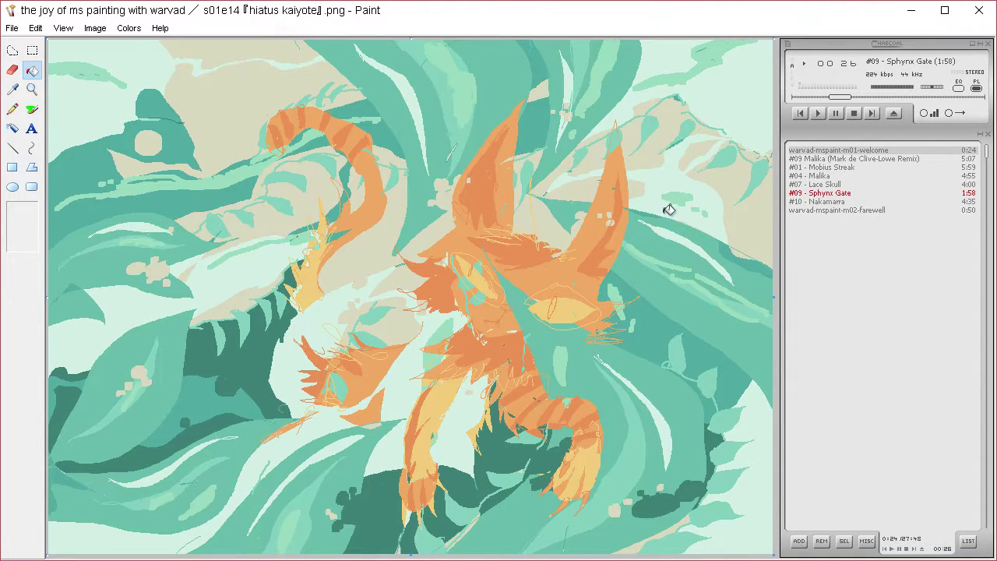
Sketch fur marks around the ears and brow, and fill the ear base, brow and lower tail with darker orange shading
click(13, 110)
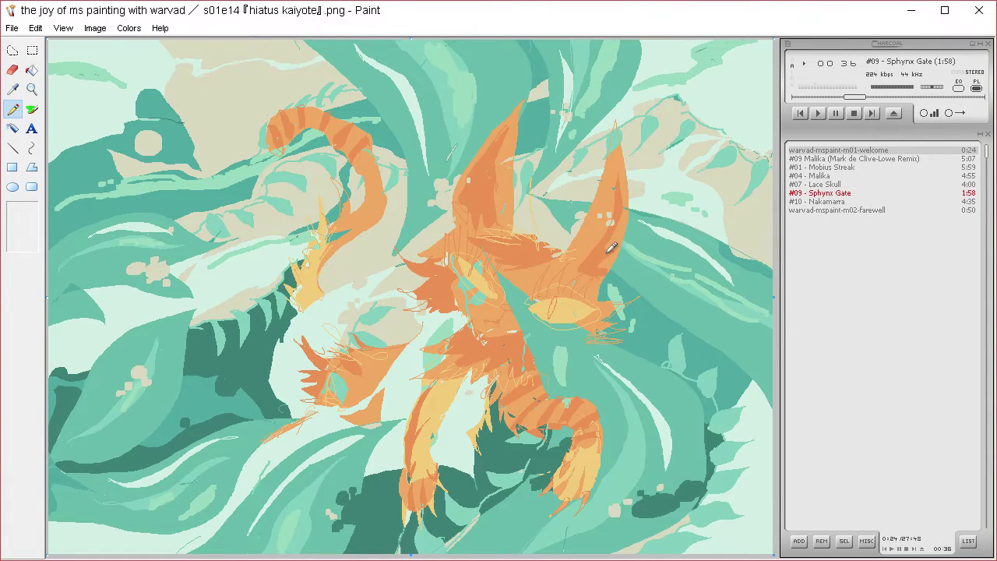
click(31, 70)
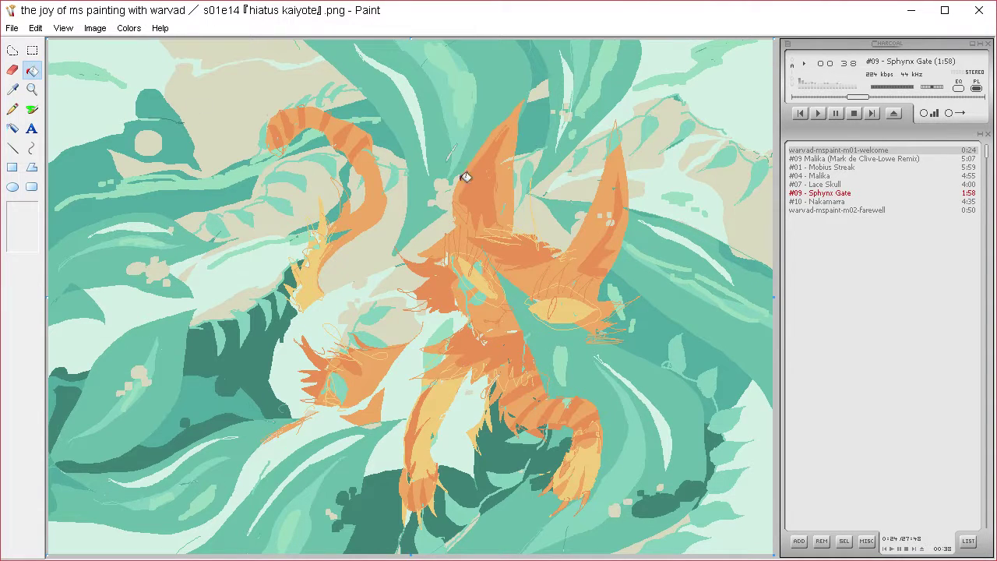
click(456, 239)
click(458, 235)
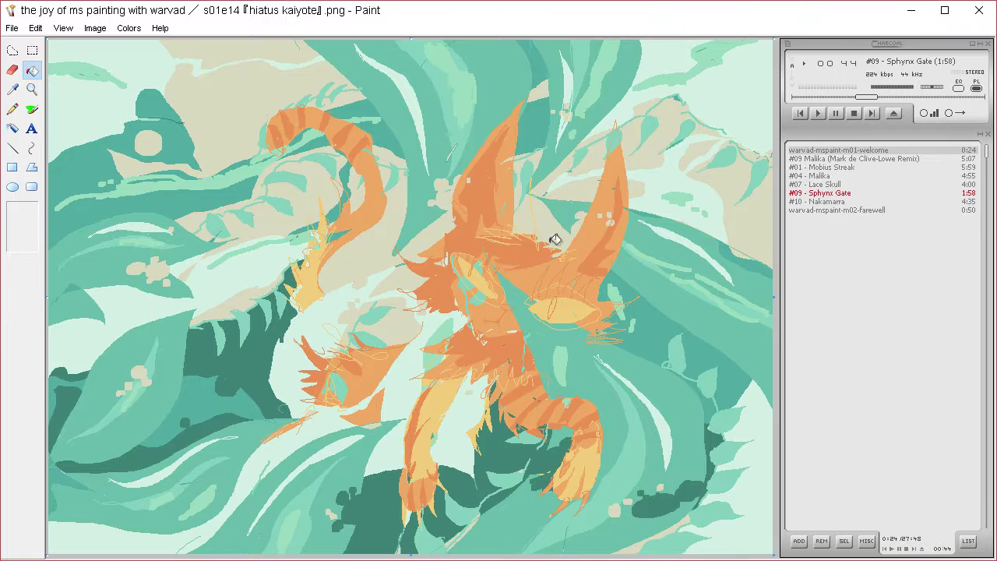
click(575, 282)
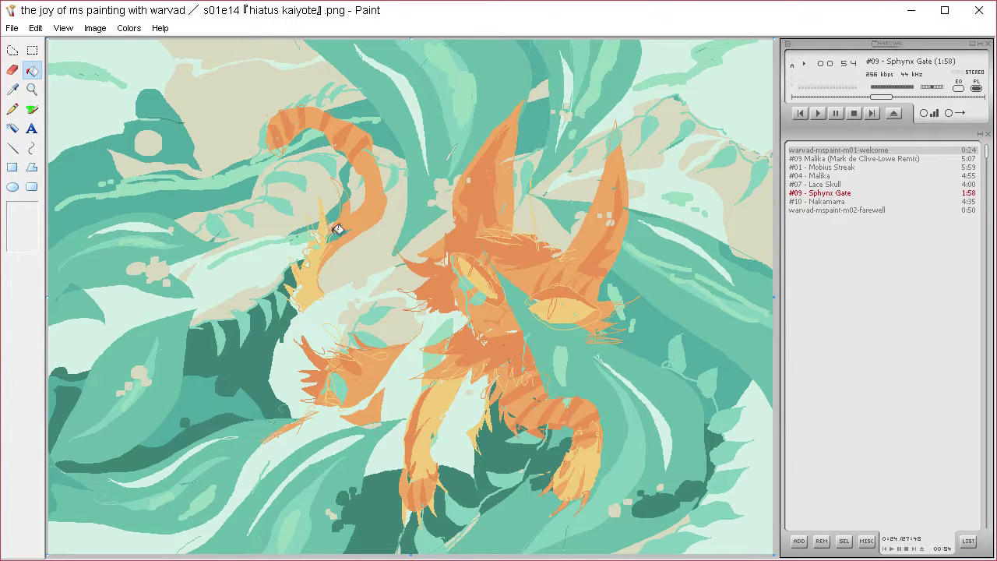
click(380, 203)
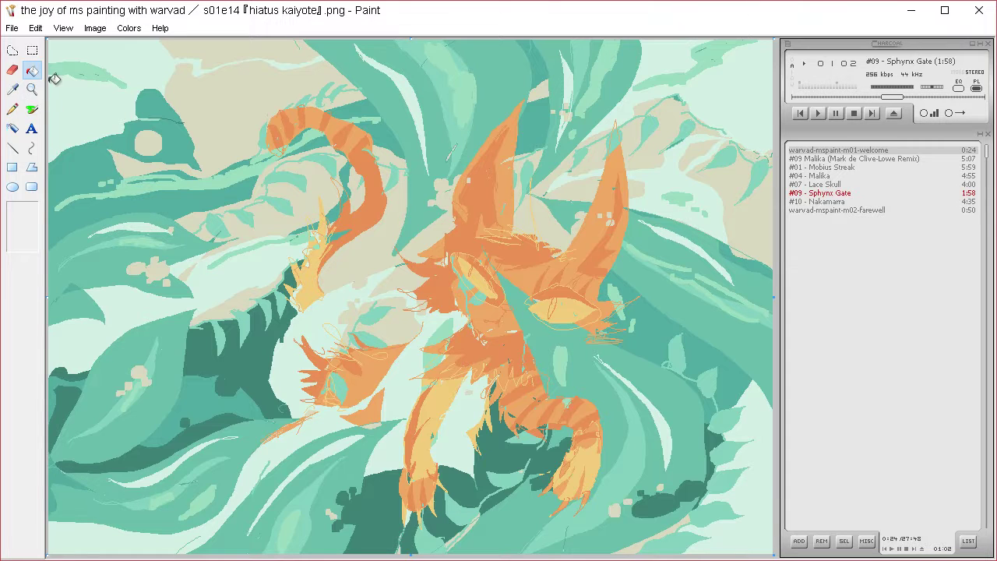
Sample the fur orange and paint over the yellow eye below the smaller ear
click(12, 89)
click(520, 280)
click(12, 109)
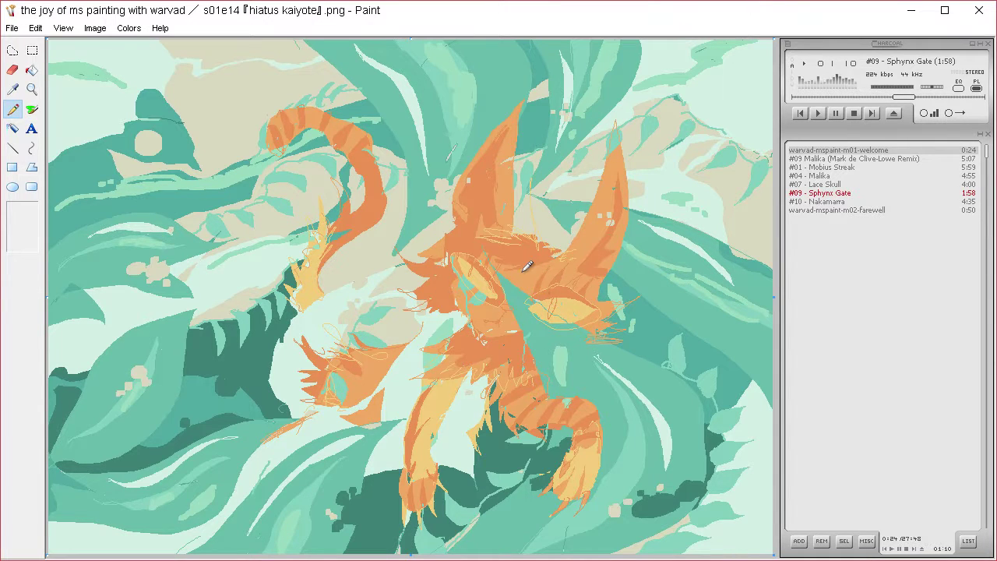
click(31, 69)
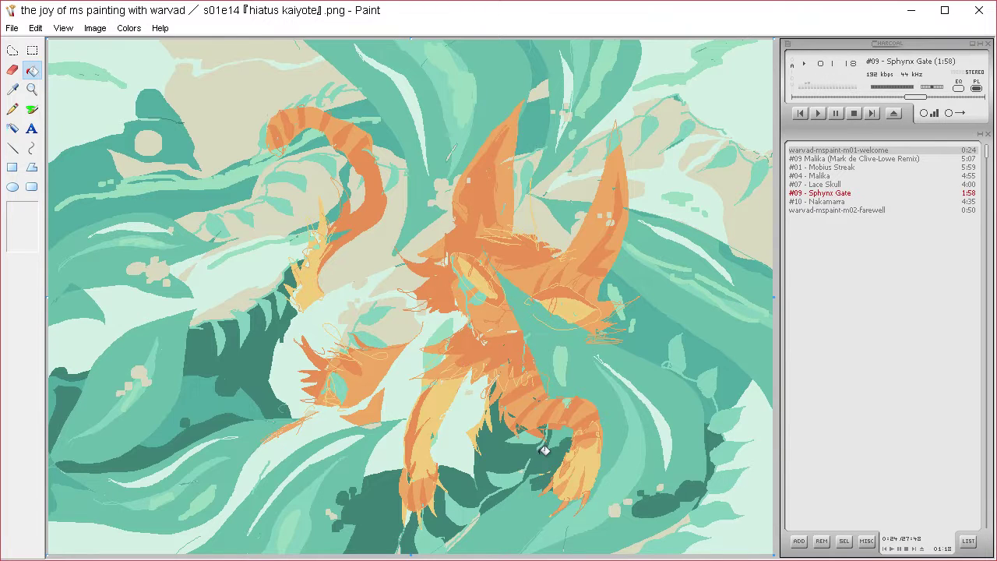
click(31, 109)
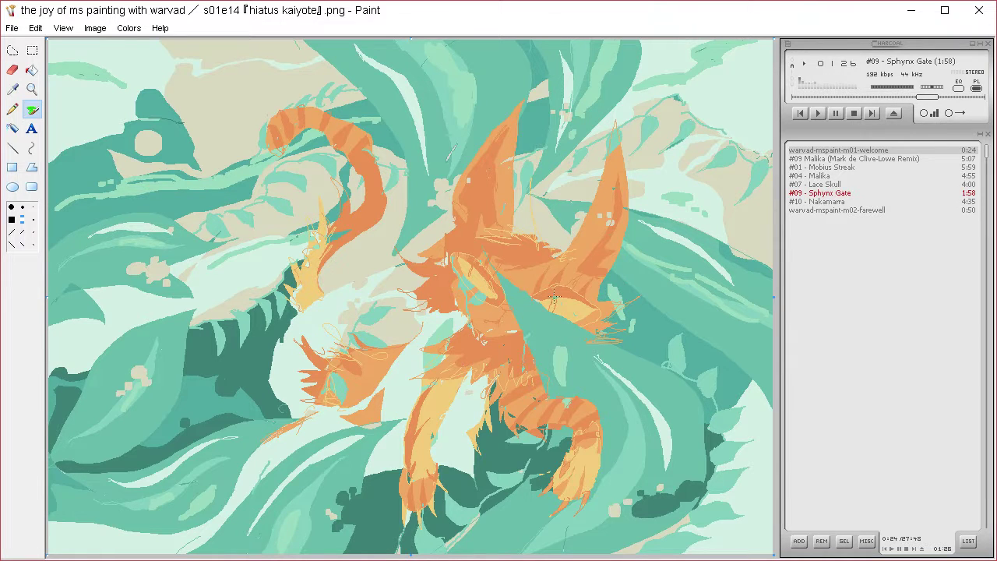
mouse_move(546, 272)
mouse_down()
mouse_move(568, 288)
mouse_move(550, 294)
mouse_move(569, 306)
mouse_up()
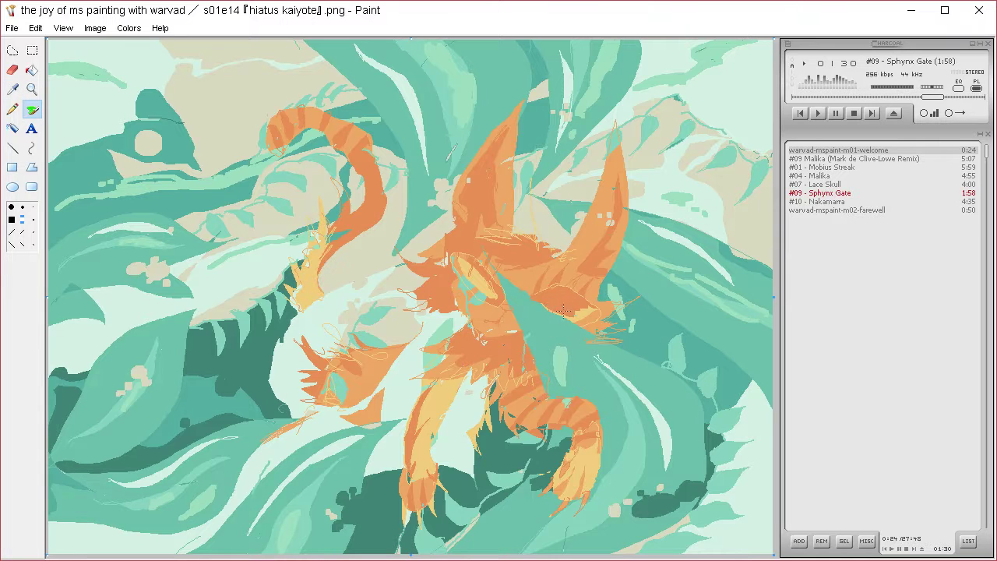
Sample yellow from the remaining eye, outline a jagged fur patch at the base of the smaller ear, and fill it
key(i)
click(487, 280)
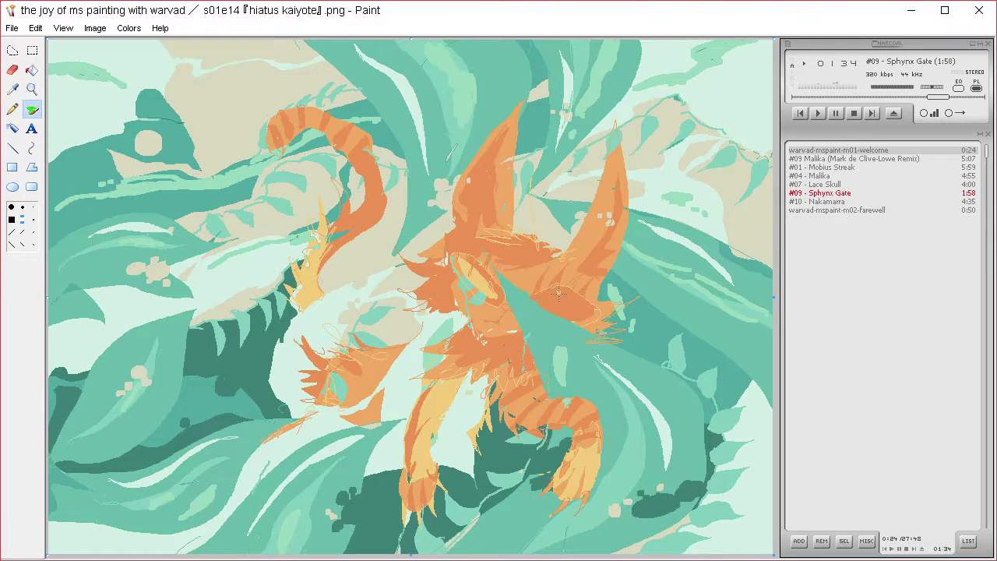
click(13, 109)
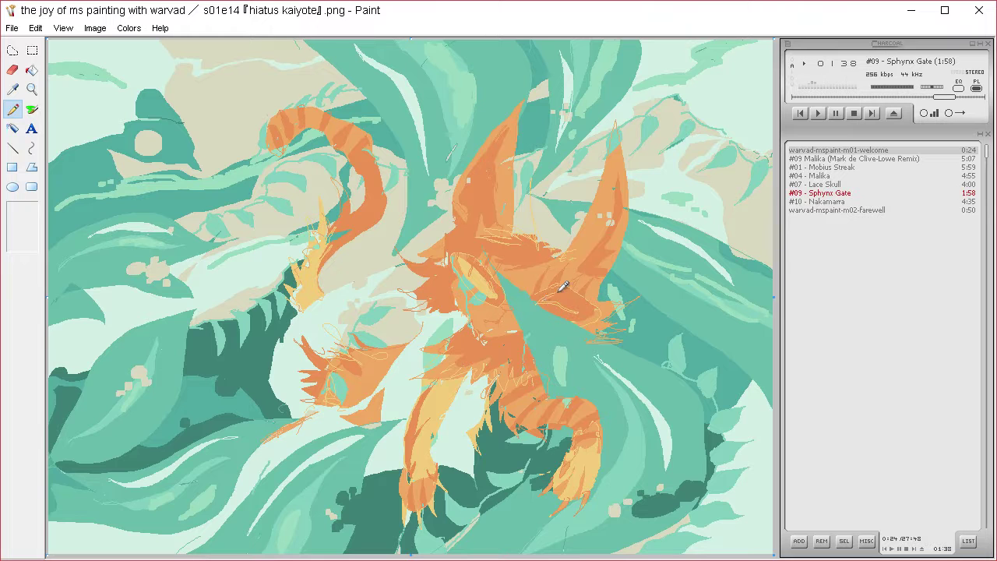
click(32, 71)
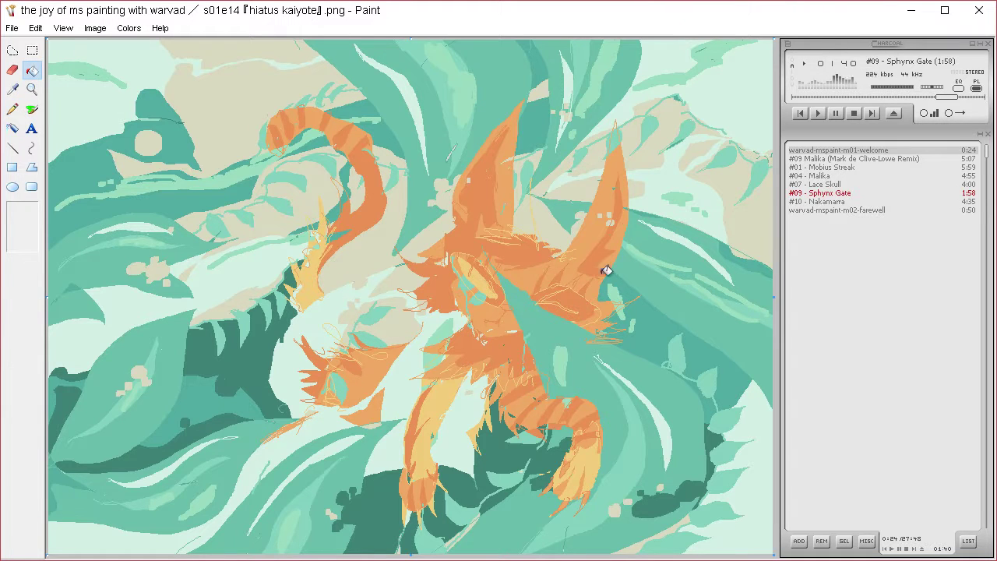
click(546, 298)
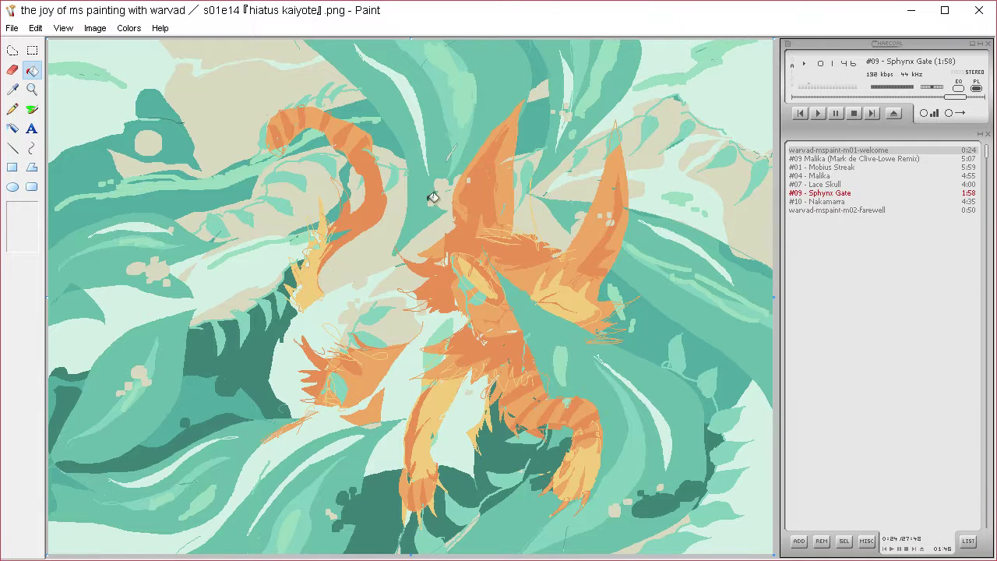
Sample an orange, rework the edge of the remaining yellow eye, and undo the last brush stroke
click(12, 89)
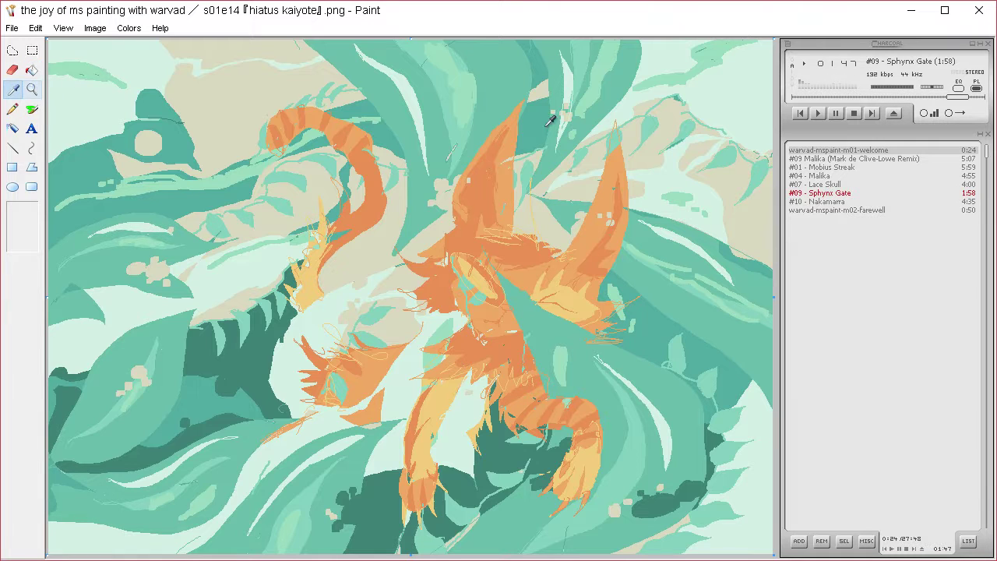
click(489, 295)
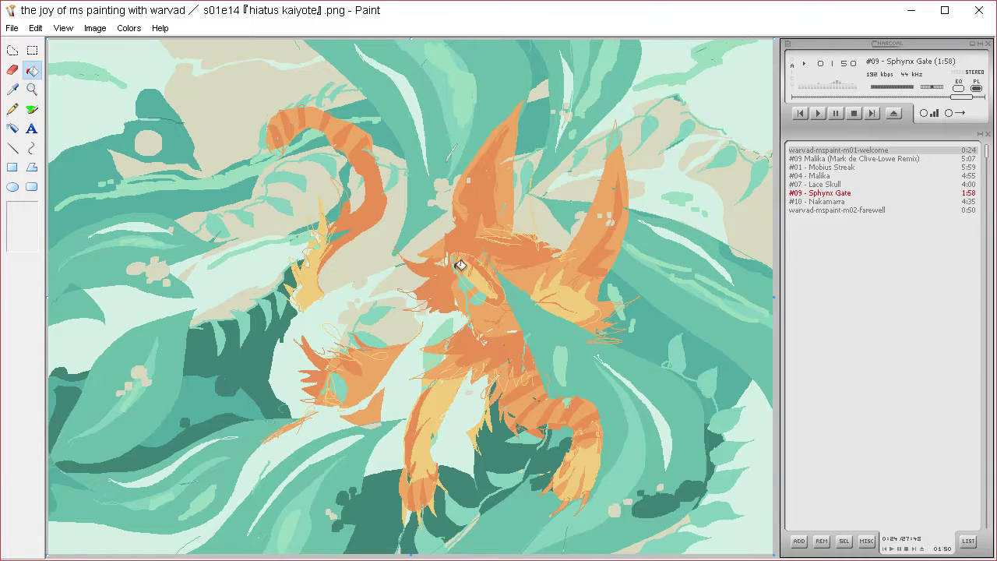
click(32, 109)
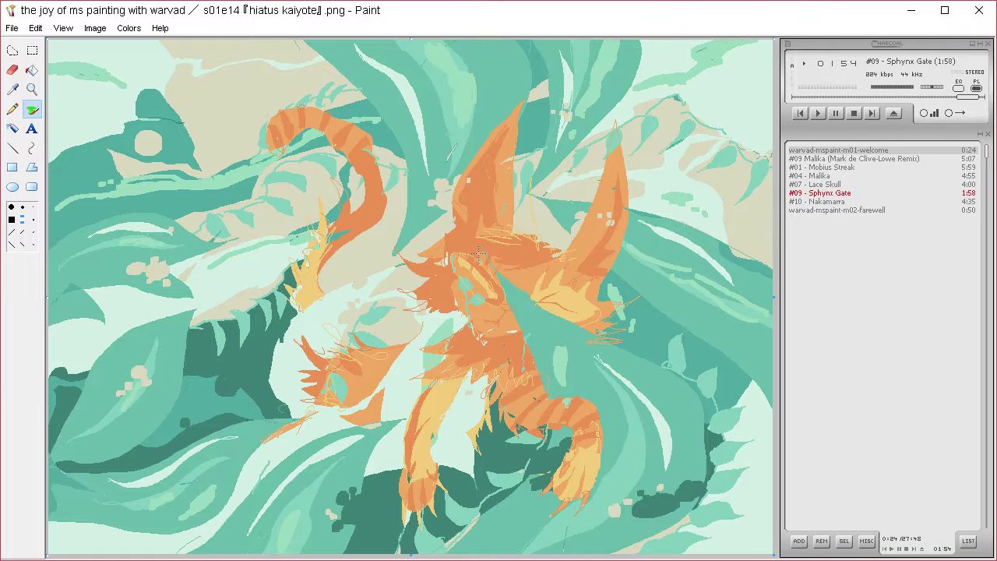
mouse_move(480, 291)
mouse_down()
mouse_move(463, 264)
mouse_move(469, 252)
mouse_move(525, 273)
mouse_move(466, 271)
mouse_up()
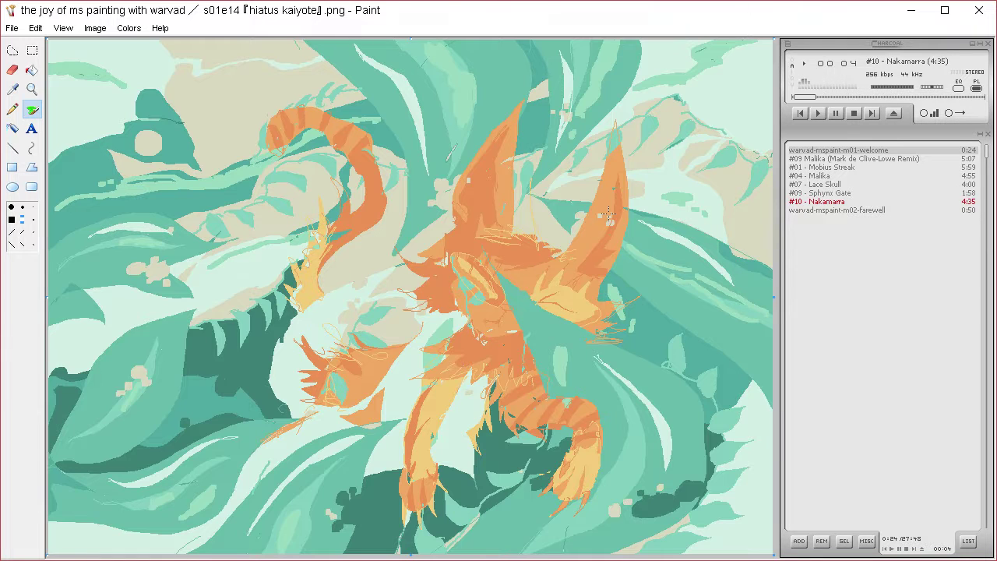
key(ctrl+z)
click(12, 109)
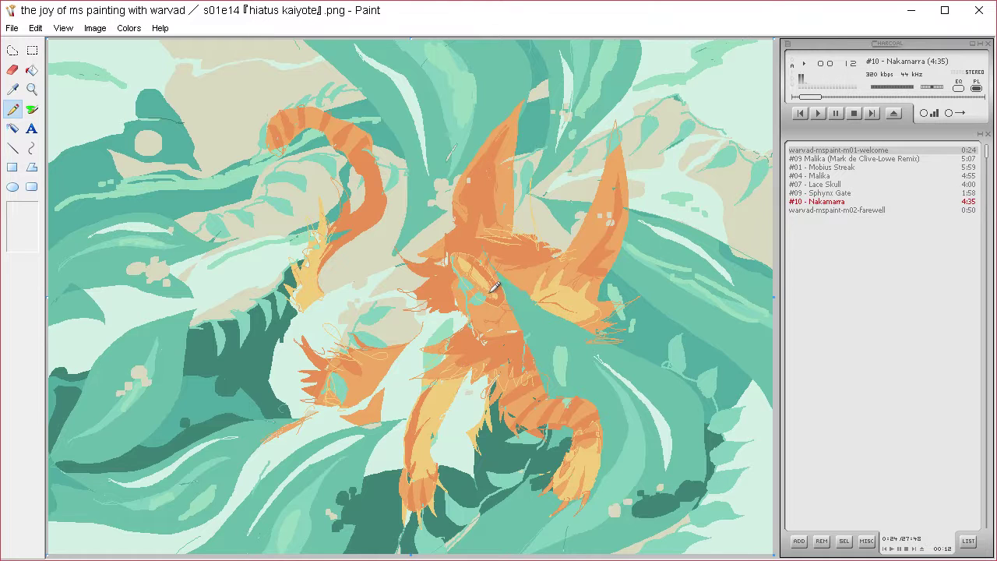
Sample yellow, sketch spiky fur tufts along the outer edges of both ears, and fill them
click(11, 88)
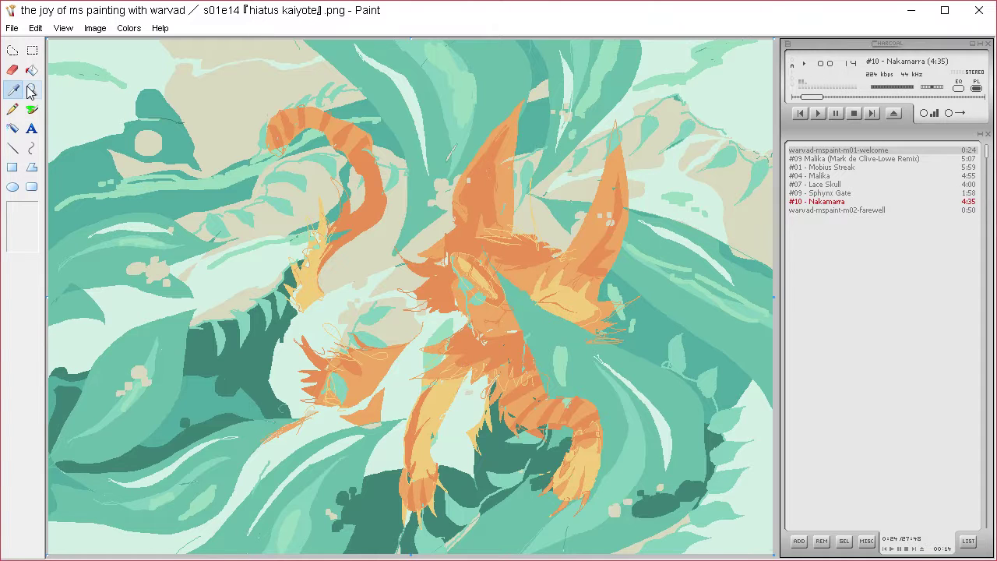
click(529, 247)
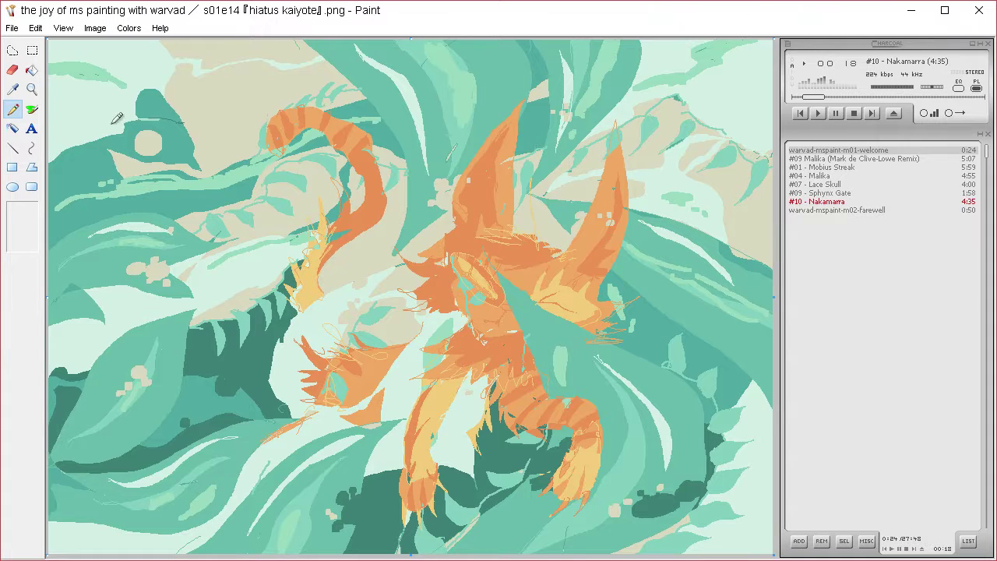
click(12, 89)
click(499, 247)
drag(503, 128, 491, 127)
mouse_move(448, 158)
mouse_down()
mouse_move(462, 184)
mouse_move(428, 191)
mouse_move(465, 216)
mouse_move(445, 191)
mouse_move(469, 190)
mouse_move(463, 174)
mouse_move(481, 175)
mouse_move(499, 148)
mouse_up()
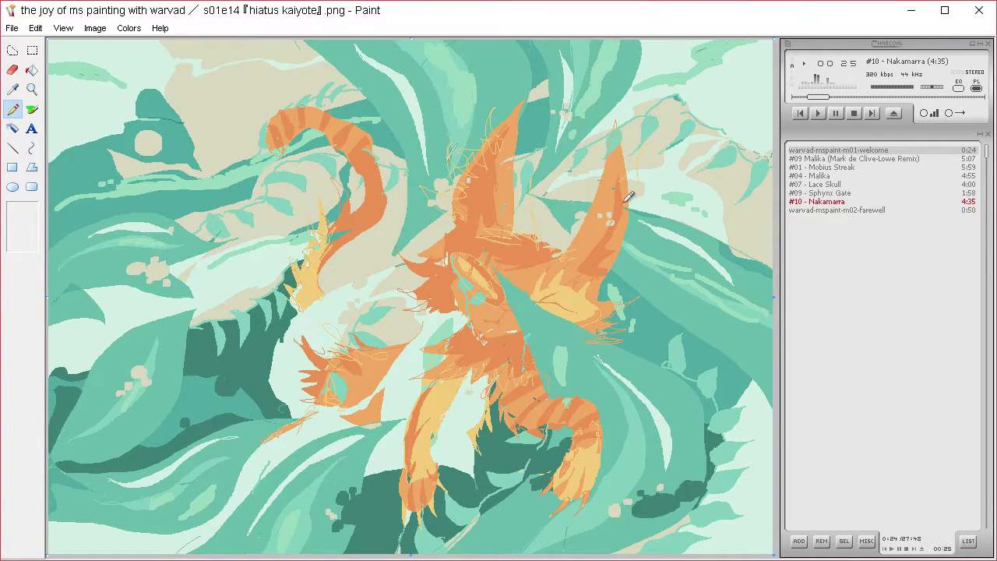
mouse_move(621, 264)
mouse_down()
mouse_move(594, 271)
mouse_move(618, 267)
mouse_move(622, 240)
mouse_move(636, 240)
mouse_move(633, 209)
mouse_up()
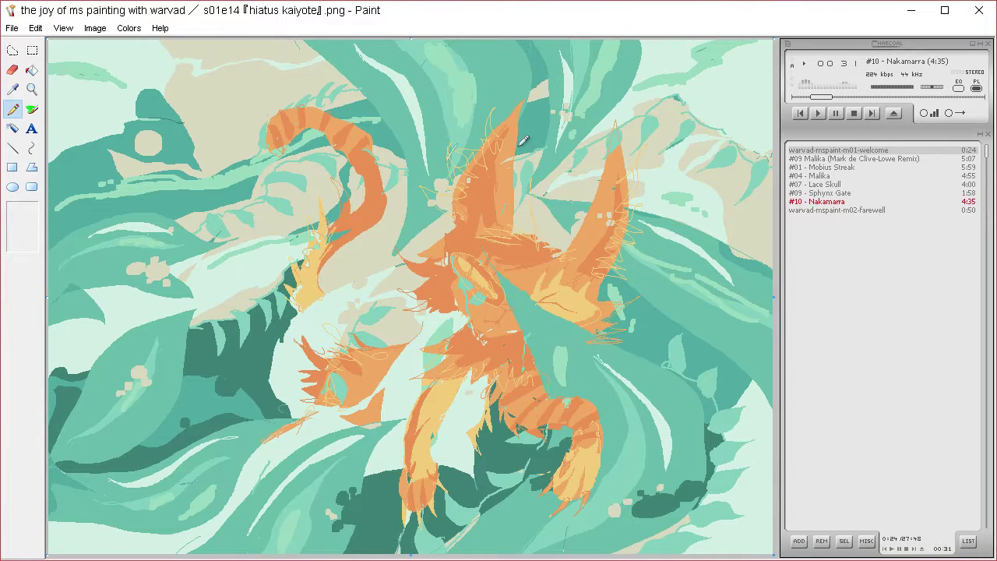
click(32, 70)
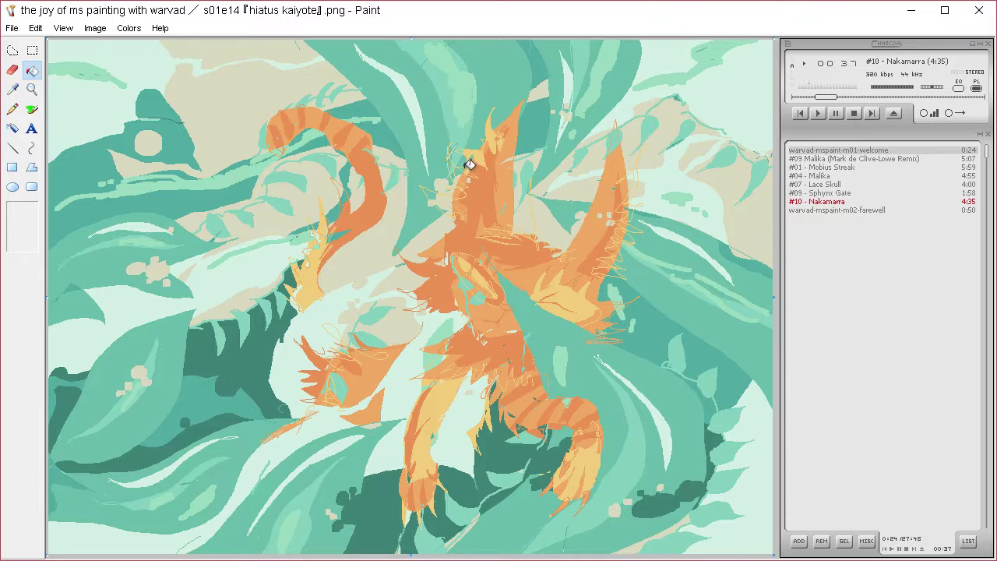
click(439, 194)
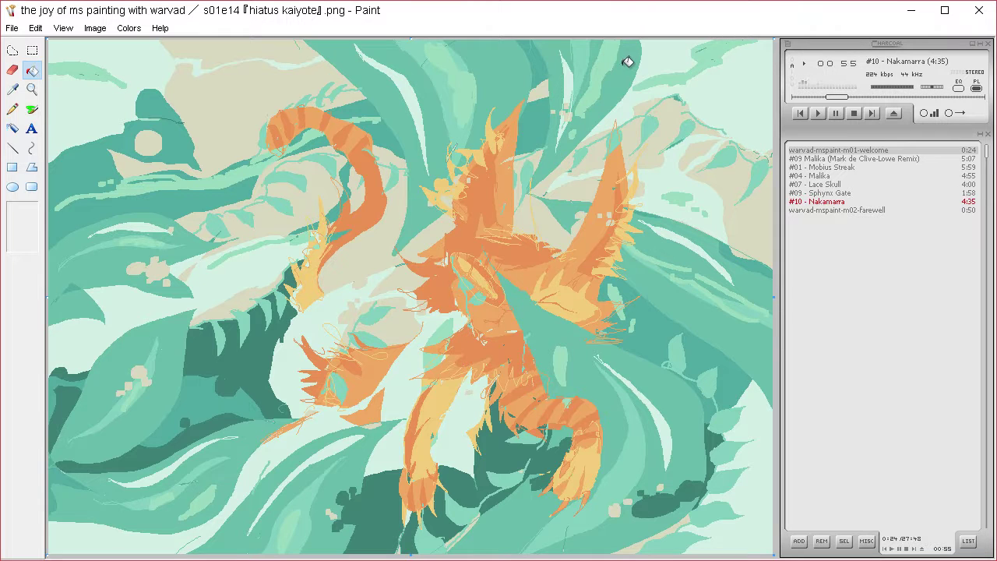
Draw pointed fur tufts along the inner edge of the yellow foreleg and fill them with yellow
click(13, 109)
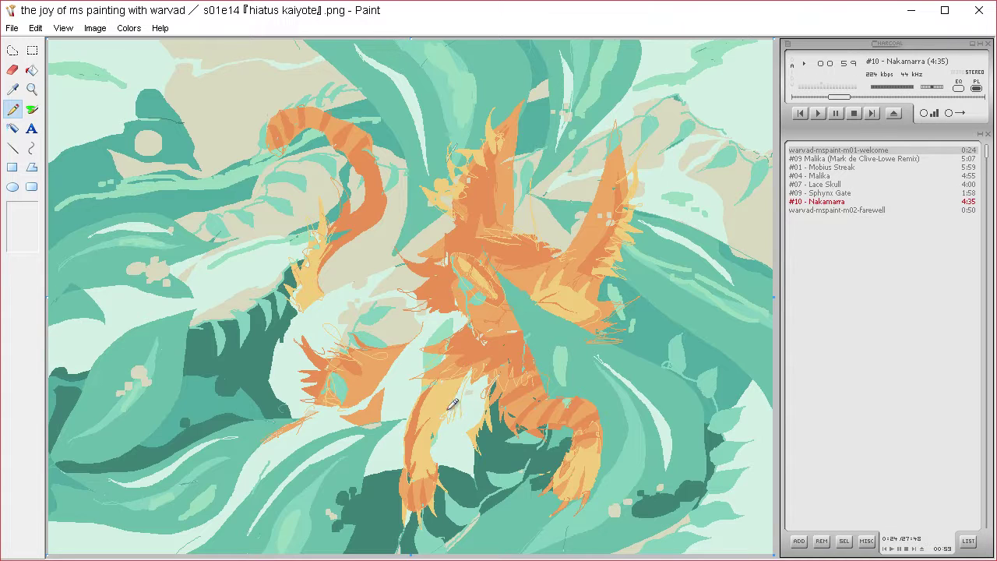
click(32, 70)
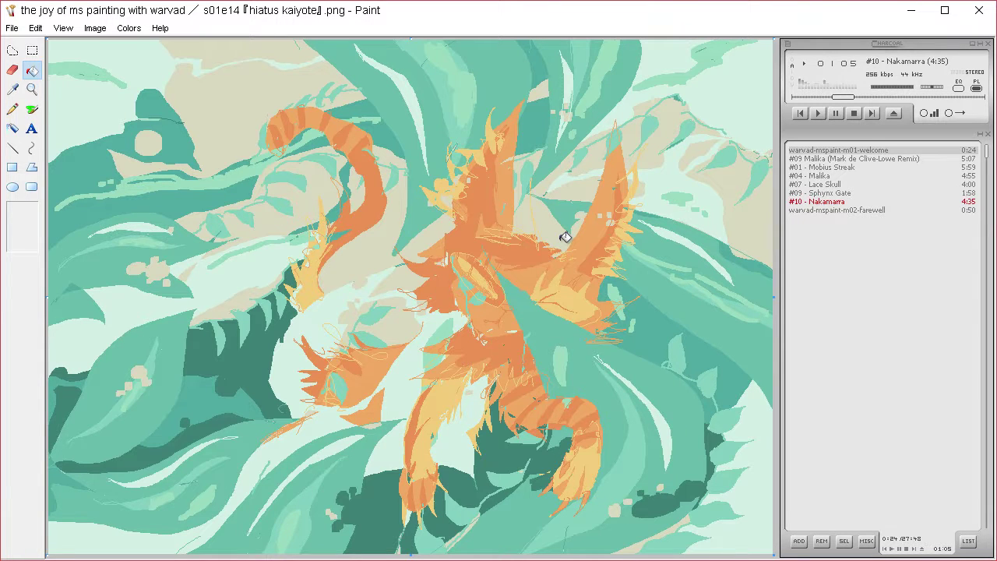
Sample yellow from the tuft at the tail's base and sketch fine fur strands along the tail's inner edge
click(13, 89)
click(323, 254)
click(13, 109)
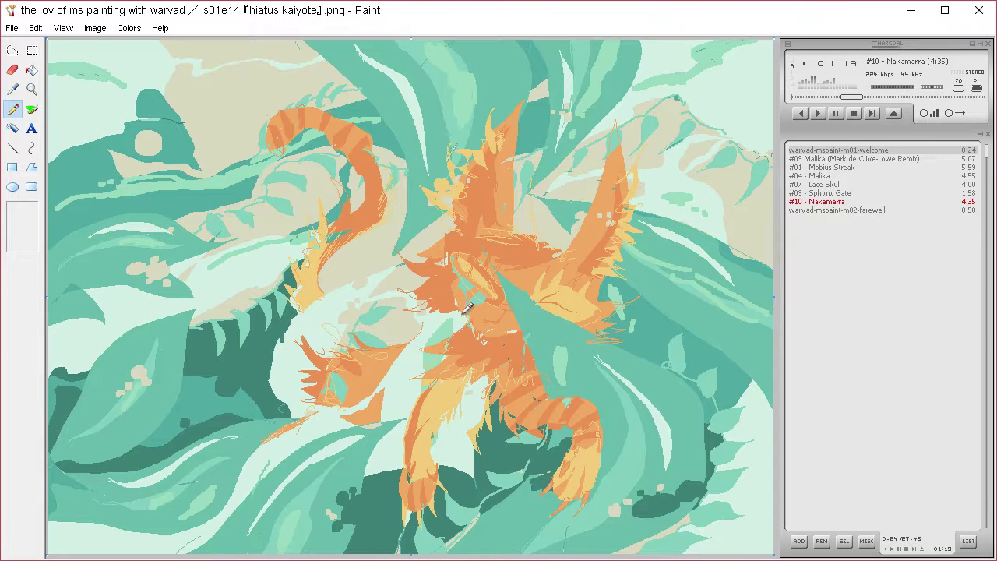
Sample tones from the smaller ear's base and the striped foreleg, and draw fur strands extending the smaller ear to a sharp tip
click(14, 88)
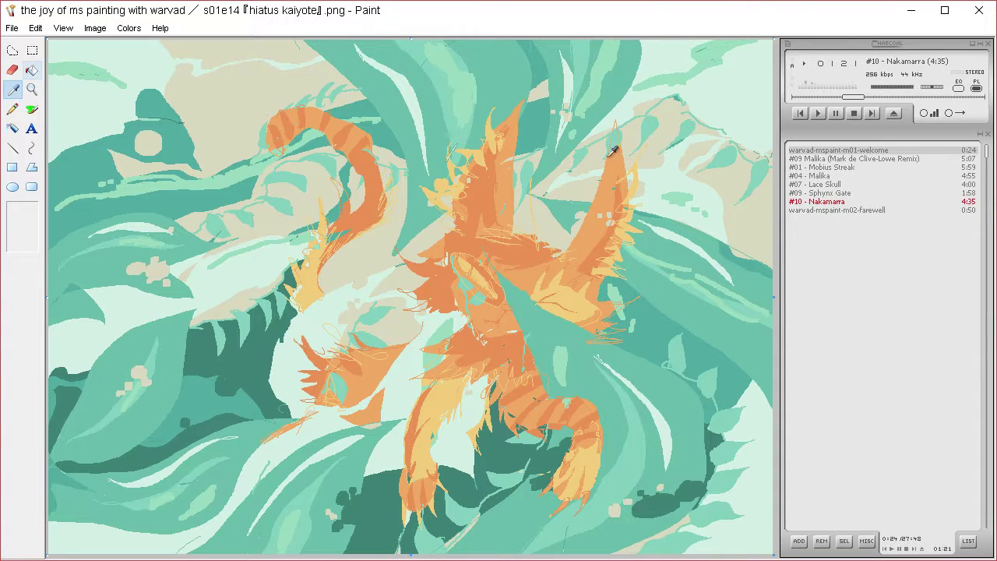
click(562, 282)
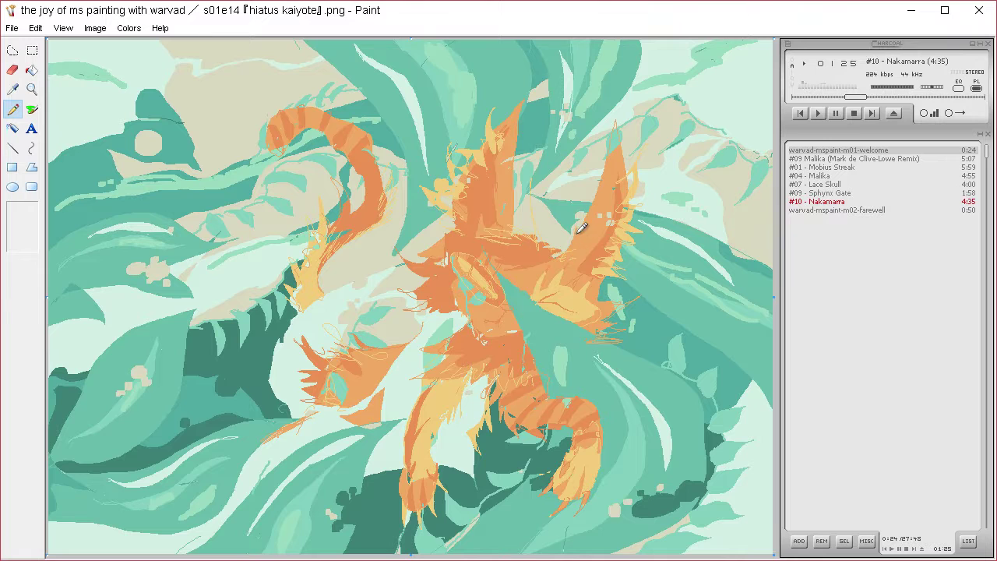
mouse_move(605, 176)
mouse_down()
mouse_move(625, 110)
mouse_move(628, 137)
mouse_up()
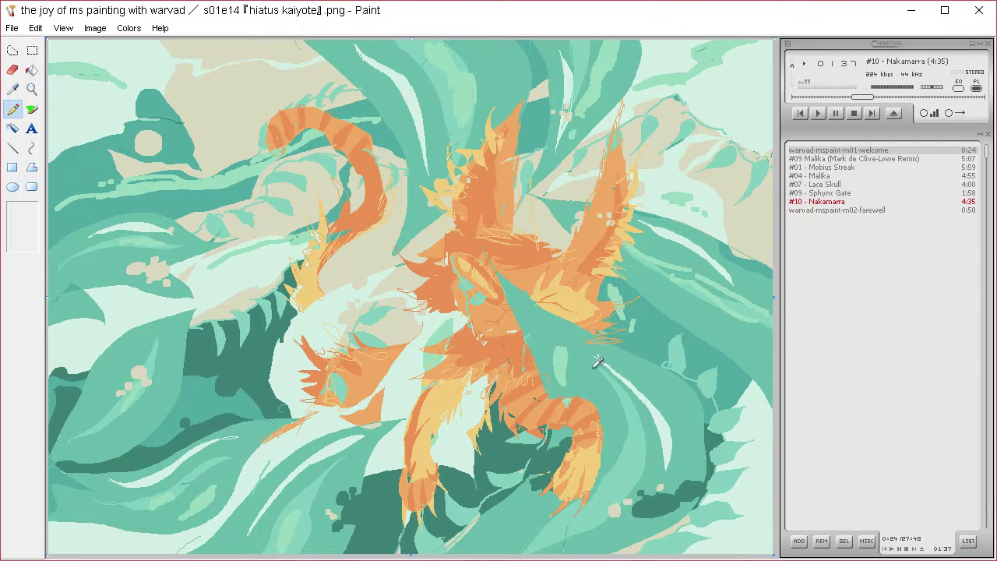
click(13, 89)
click(584, 408)
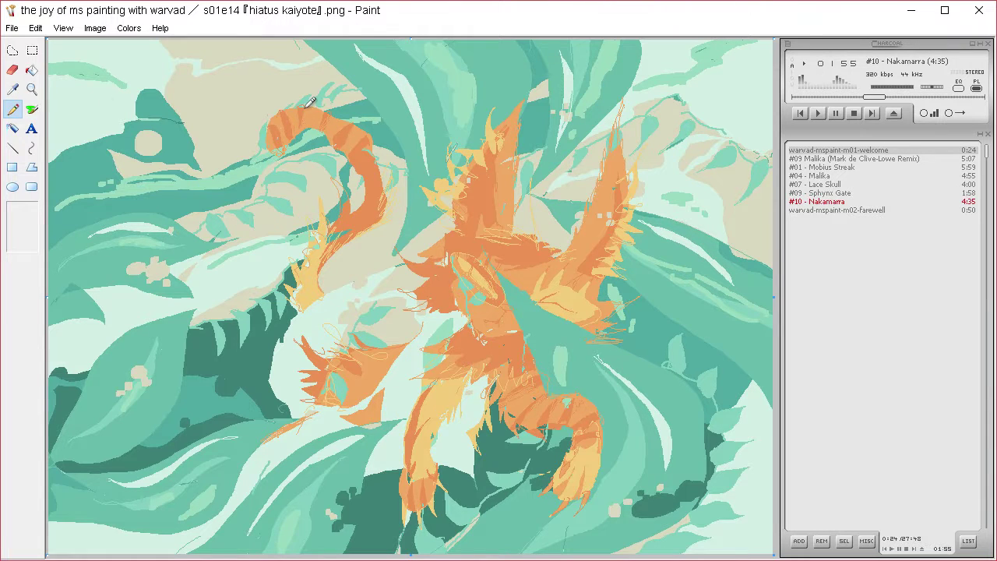
Sample yellow, sketch spiky fur tufts across the chest just below the face, and fill them
click(12, 89)
click(319, 275)
click(32, 69)
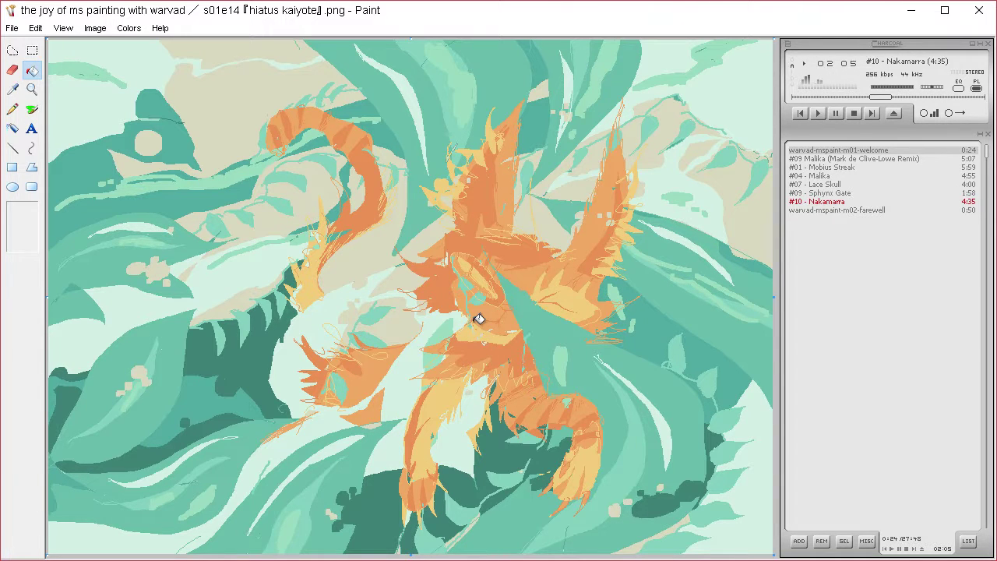
click(13, 109)
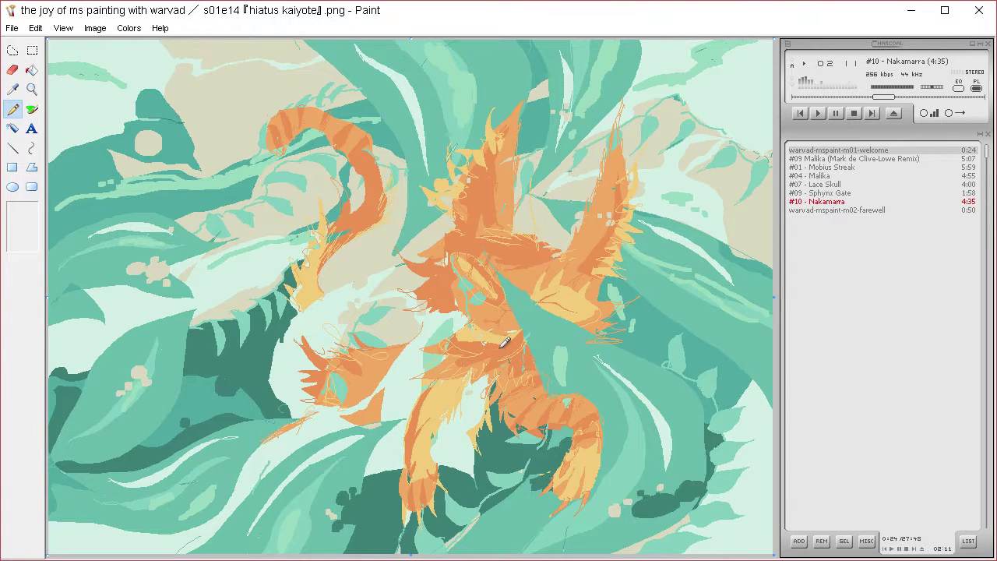
key(f)
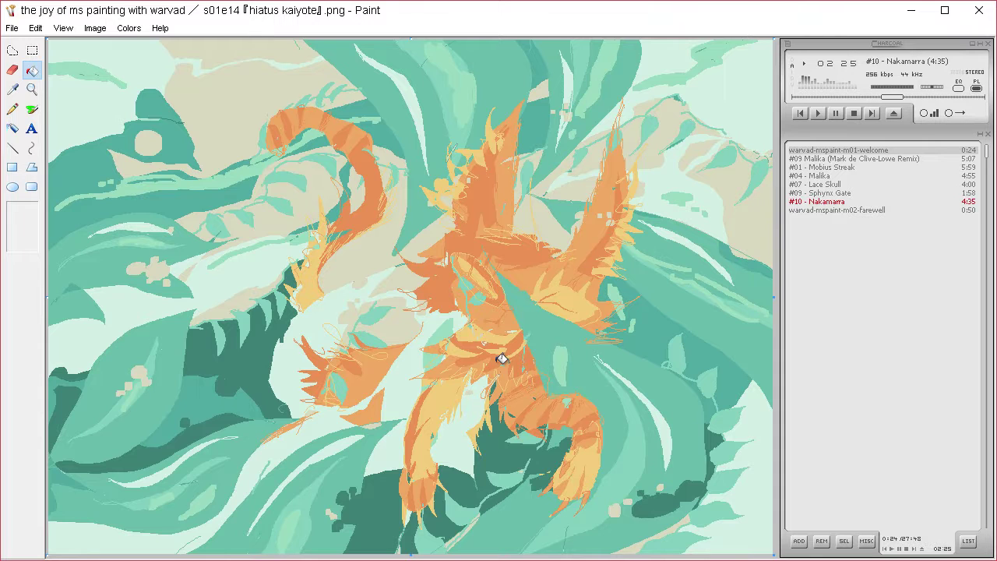
Sample dark orange from the head and draw fur streaks into the yellow patch at the smaller ear's base
click(11, 89)
click(480, 239)
click(12, 109)
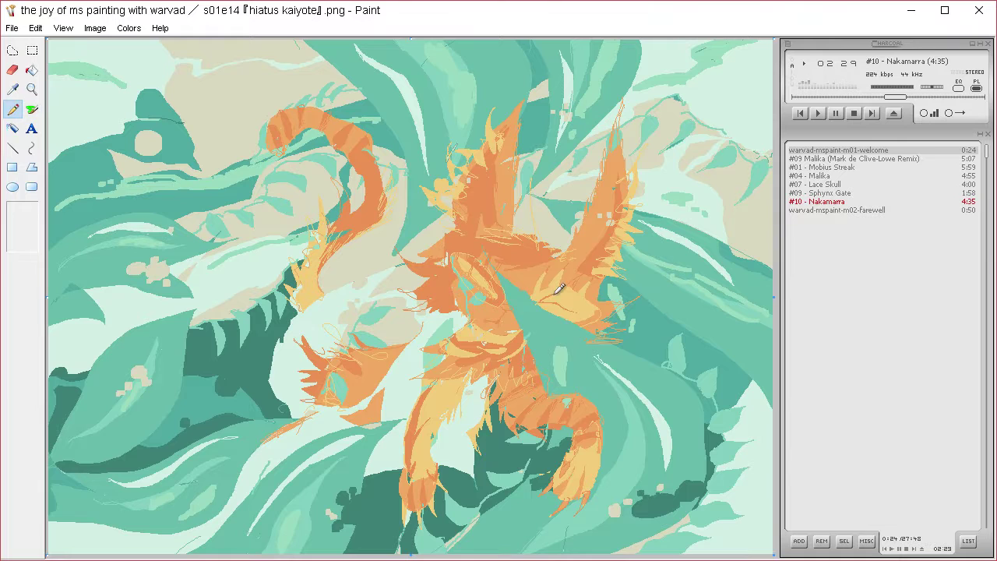
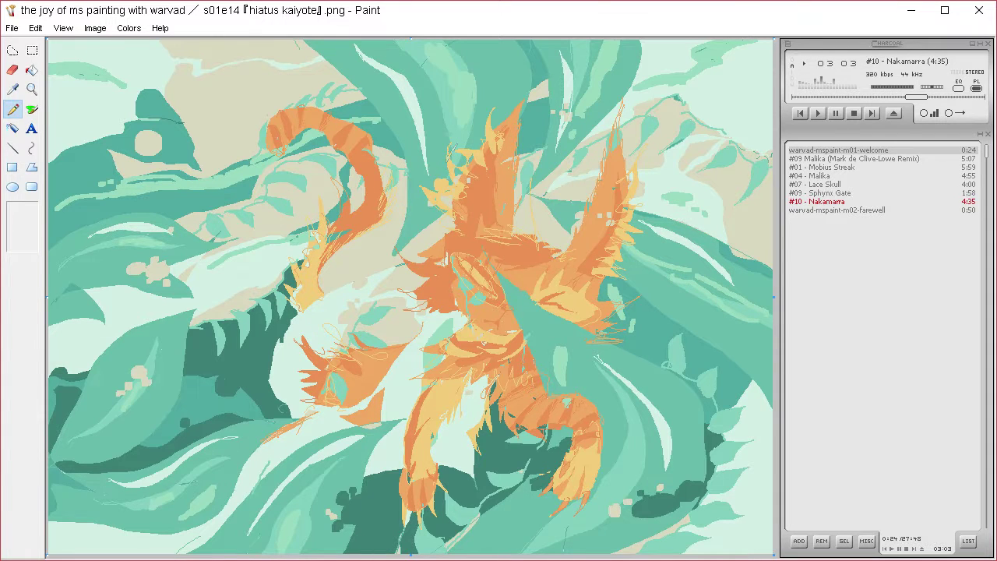
Sample a color from the smaller ear and fill long yellow fur streaks running up to its tip
click(12, 90)
click(594, 210)
click(32, 71)
click(614, 178)
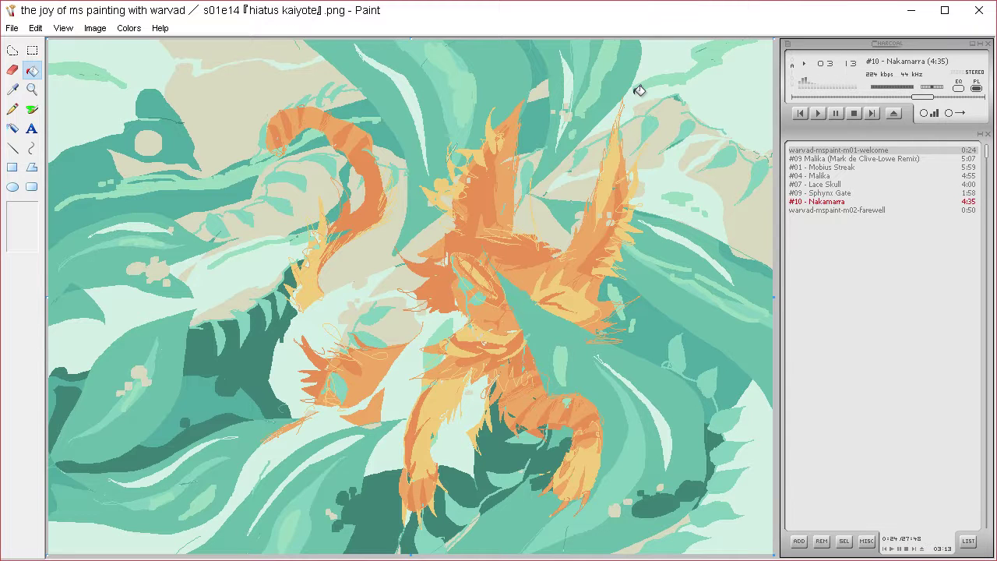
Sample a color from the face, draw long pointed streaks along the larger ear's outer side, and fill them with yellow
click(11, 89)
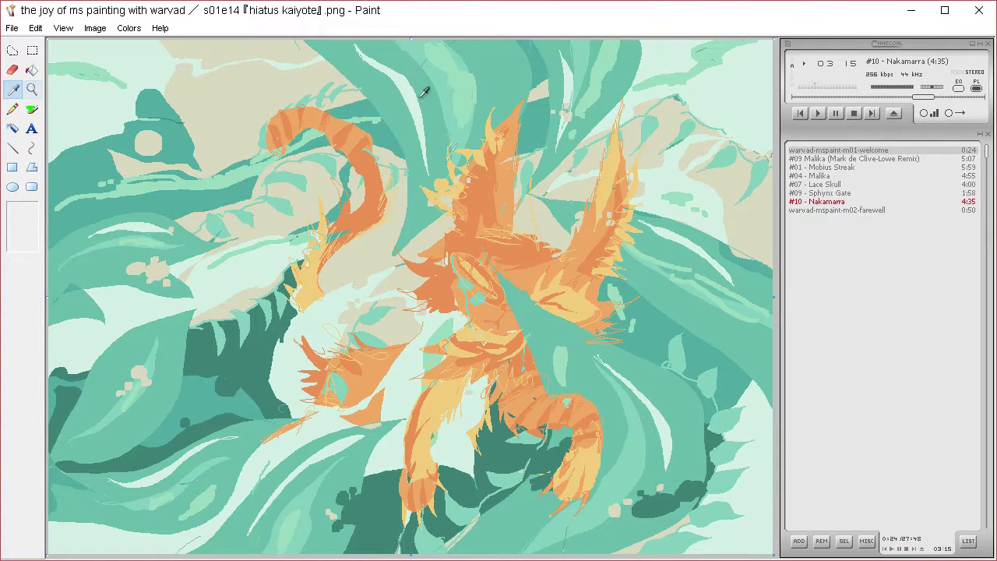
click(489, 281)
click(12, 109)
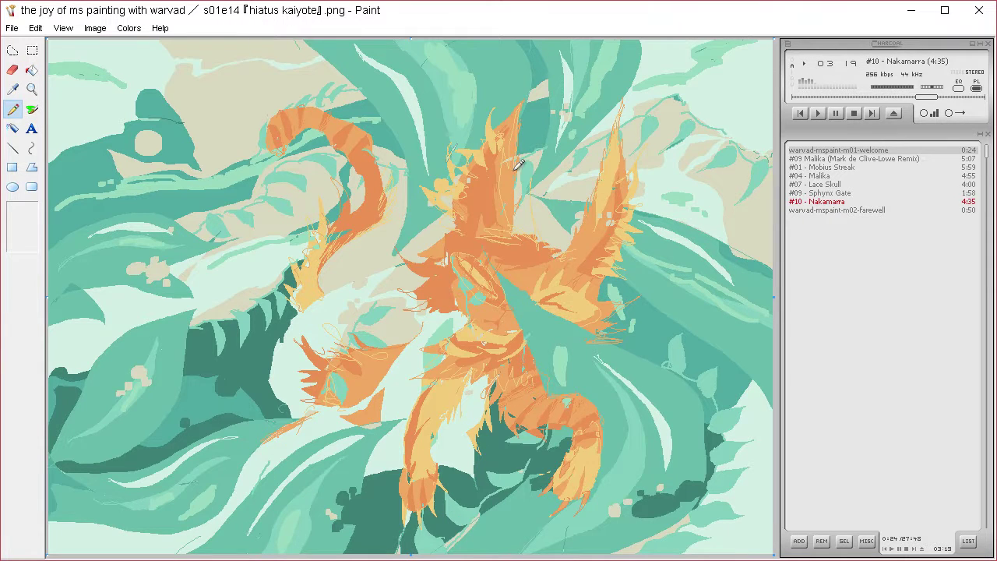
click(32, 70)
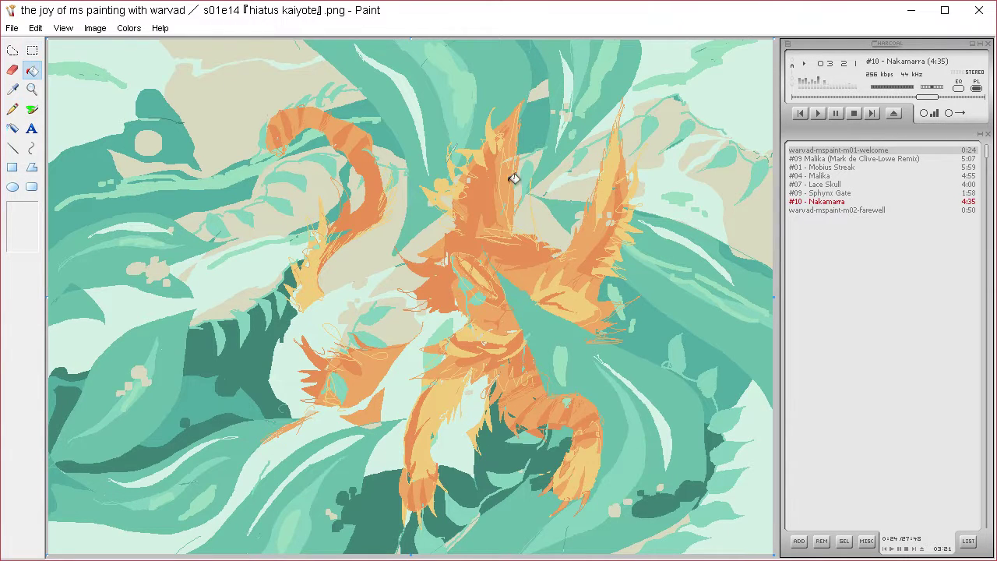
Sketch orange fur strokes over the yellow tuft at the tail's base and fill the tuft with orange
click(12, 89)
click(354, 307)
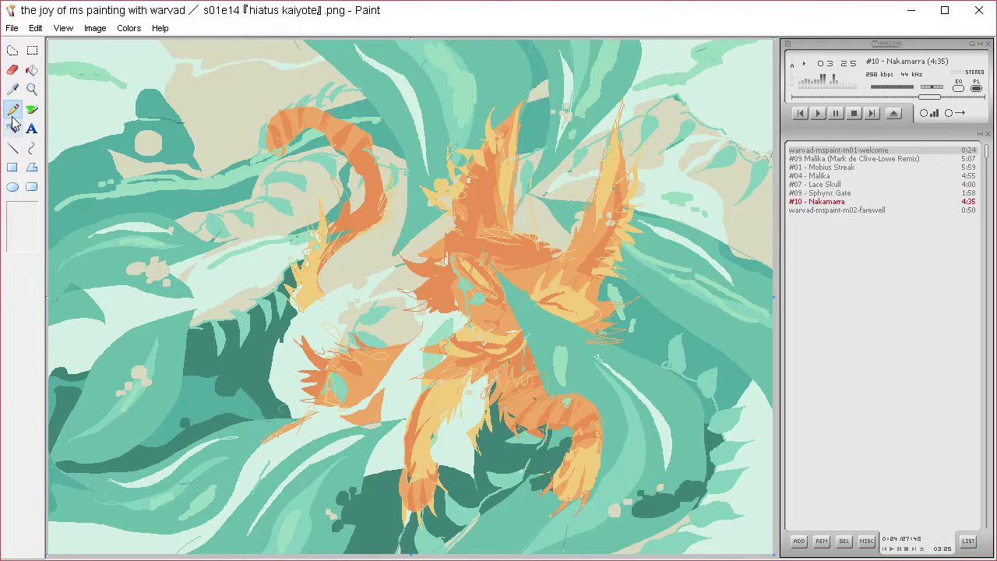
mouse_move(319, 291)
mouse_down()
mouse_move(315, 245)
mouse_move(305, 275)
mouse_move(295, 271)
mouse_move(319, 291)
mouse_up()
click(32, 70)
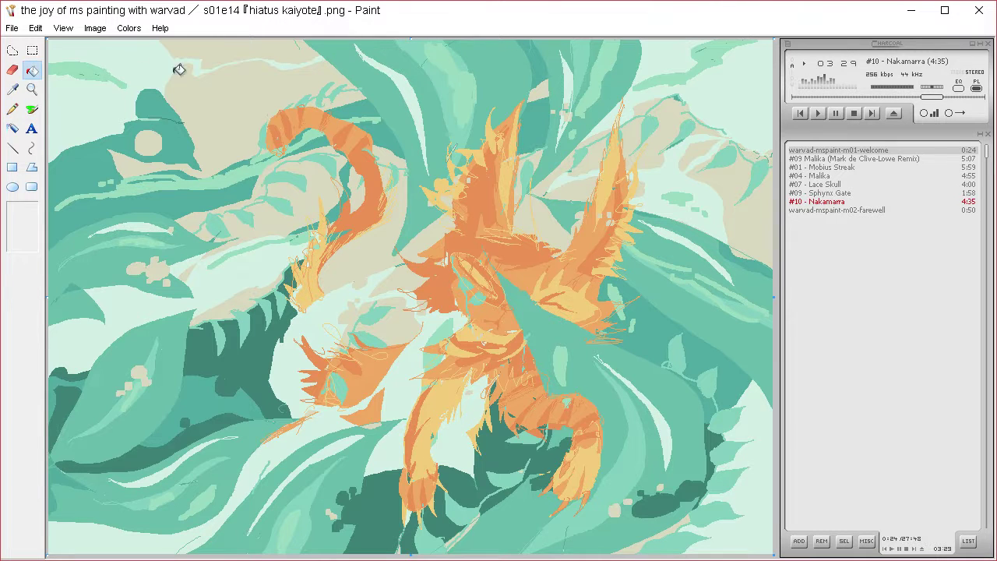
click(310, 293)
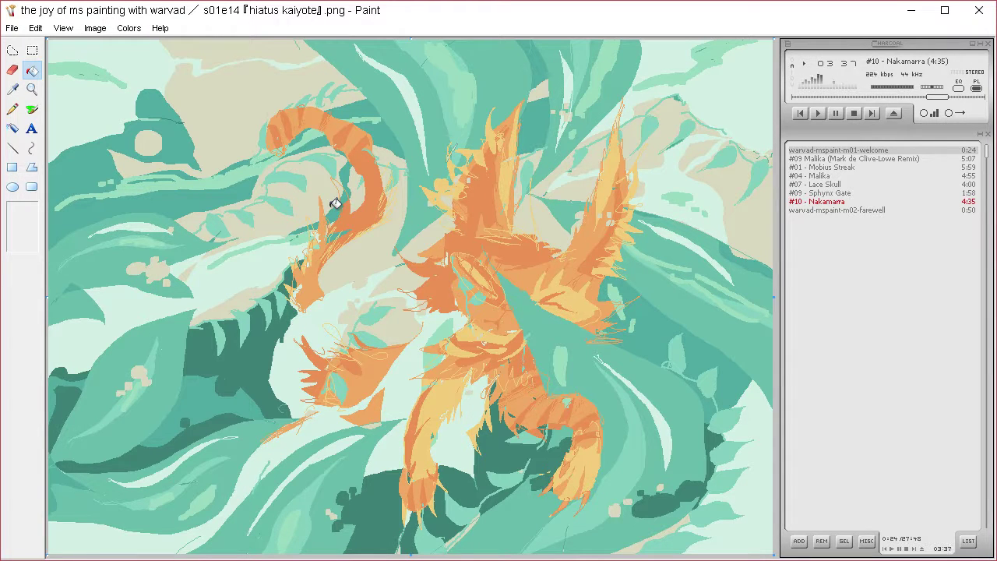
Sample yellow from the foreleg, outline a jagged fur patch along the lower edge of the hind leg, and fill it
click(12, 89)
click(433, 427)
click(12, 109)
mouse_move(392, 363)
mouse_down()
mouse_move(325, 398)
mouse_move(370, 395)
mouse_up()
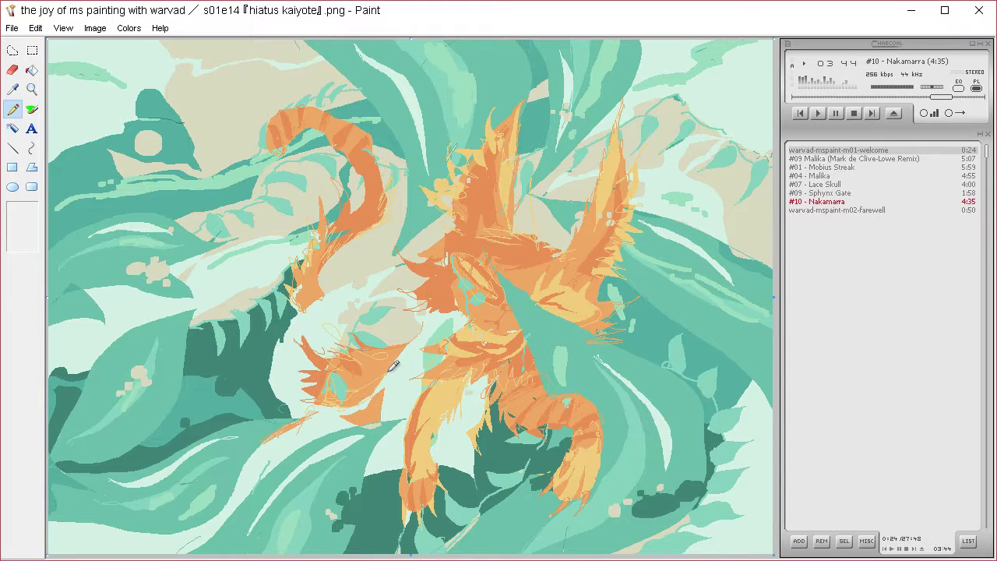
click(32, 70)
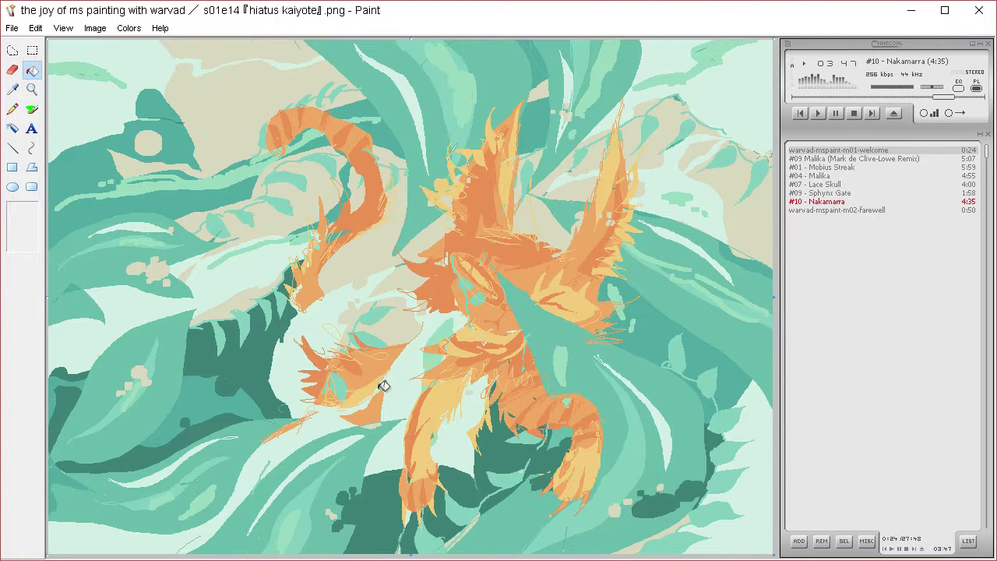
Sample yellow from the foreleg, redraw and fill the yellow tufts at the tail's base, and add fine strands along the striped tail
click(13, 89)
click(444, 400)
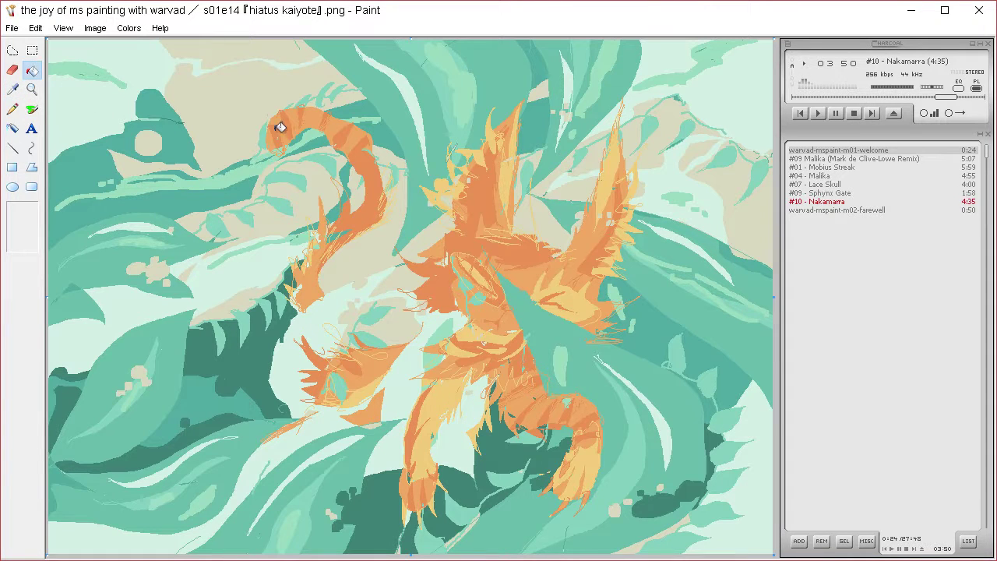
click(13, 109)
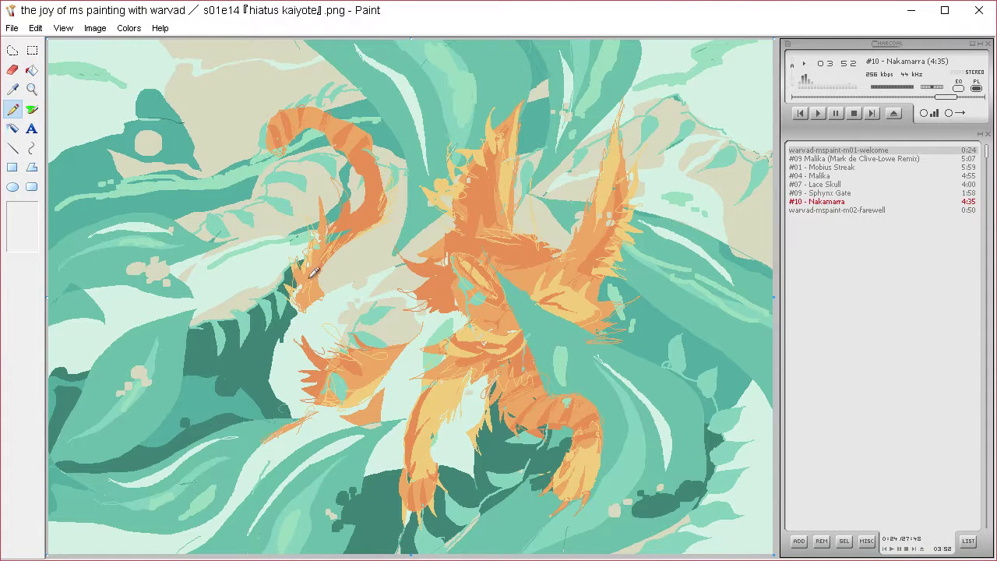
click(32, 70)
click(315, 282)
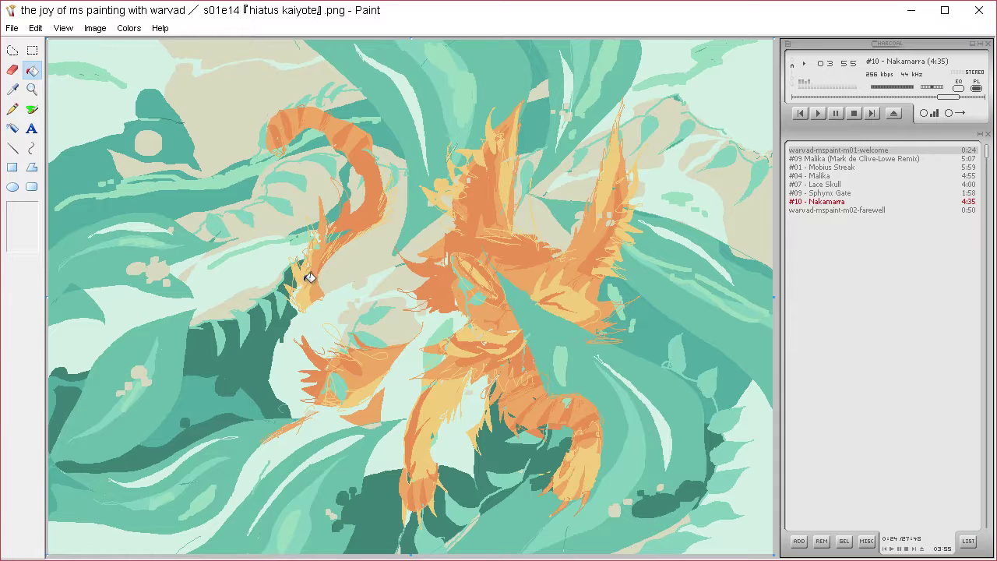
click(12, 109)
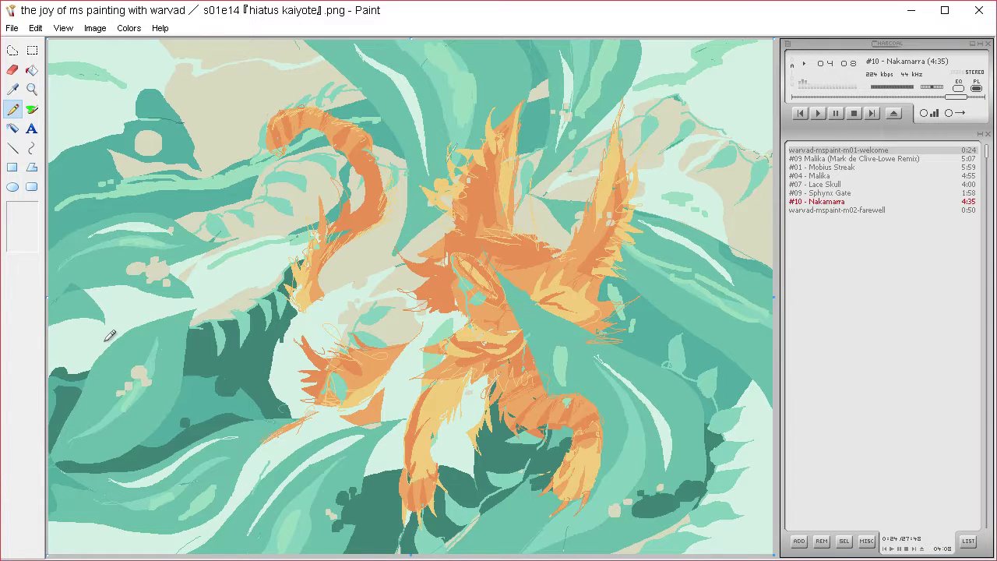
Sample yellow from the smaller ear's base, outline a fur patch inside the larger ear, and fill it
click(13, 88)
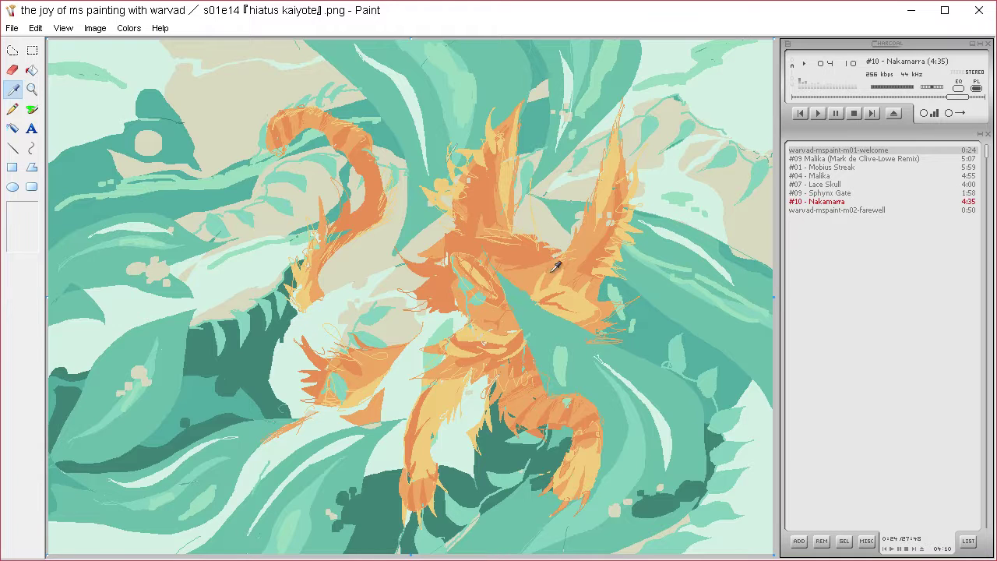
click(579, 294)
mouse_move(481, 219)
mouse_down()
mouse_move(473, 217)
mouse_move(493, 170)
mouse_move(500, 214)
mouse_move(487, 222)
mouse_up()
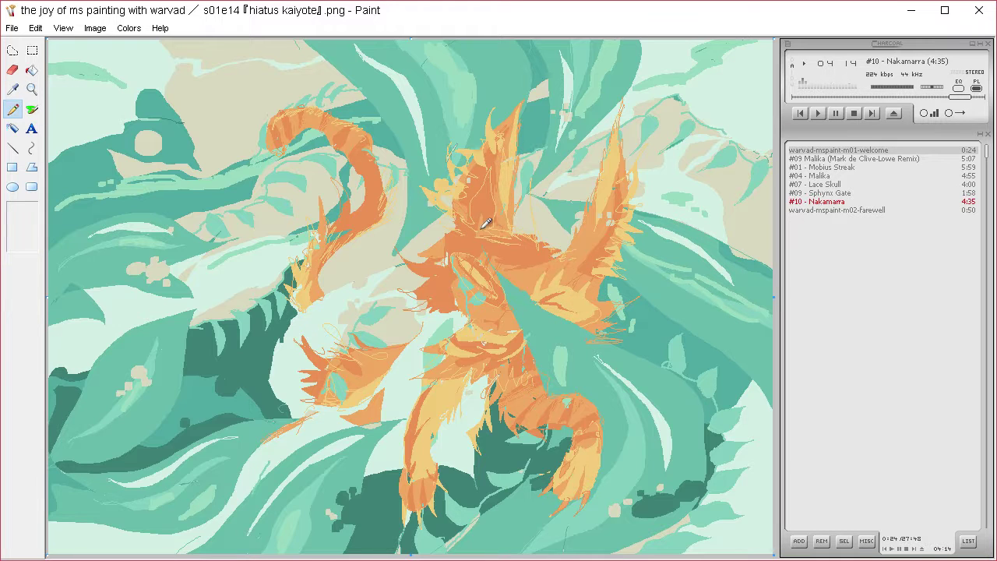
click(32, 70)
click(499, 205)
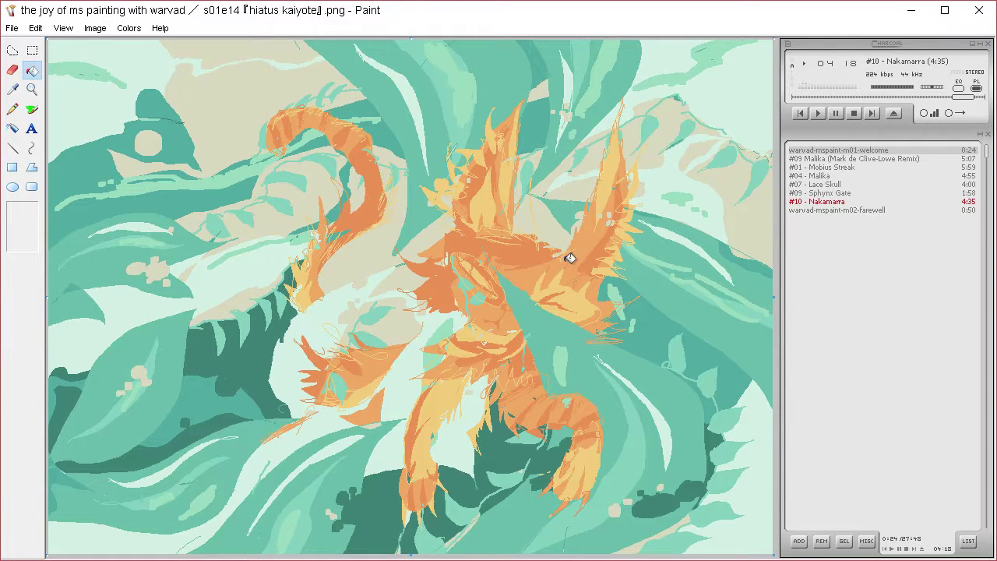
Sample orange from the tail tip, outline a fur streak within the larger ear's yellow patch, and fill it
click(11, 89)
click(294, 148)
click(12, 109)
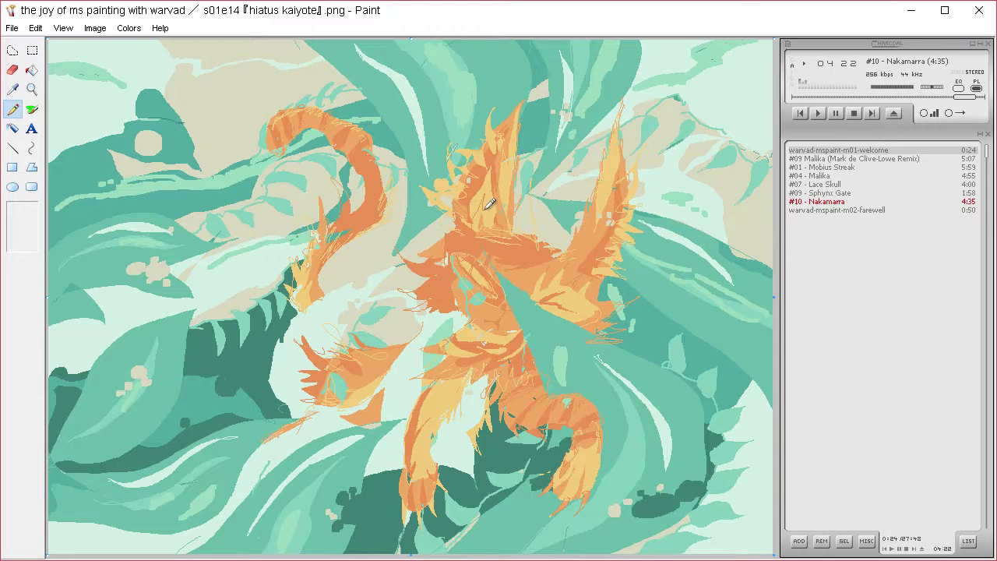
click(32, 70)
click(494, 209)
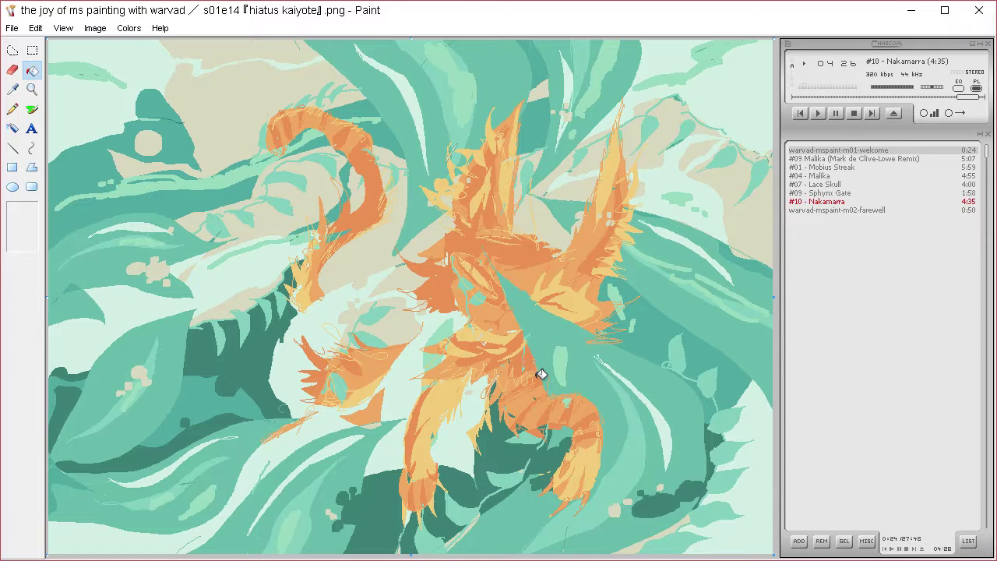
Sample orange from the smaller ear, sketch additional fur strands on the ears, and select the fill tool
click(13, 90)
click(608, 220)
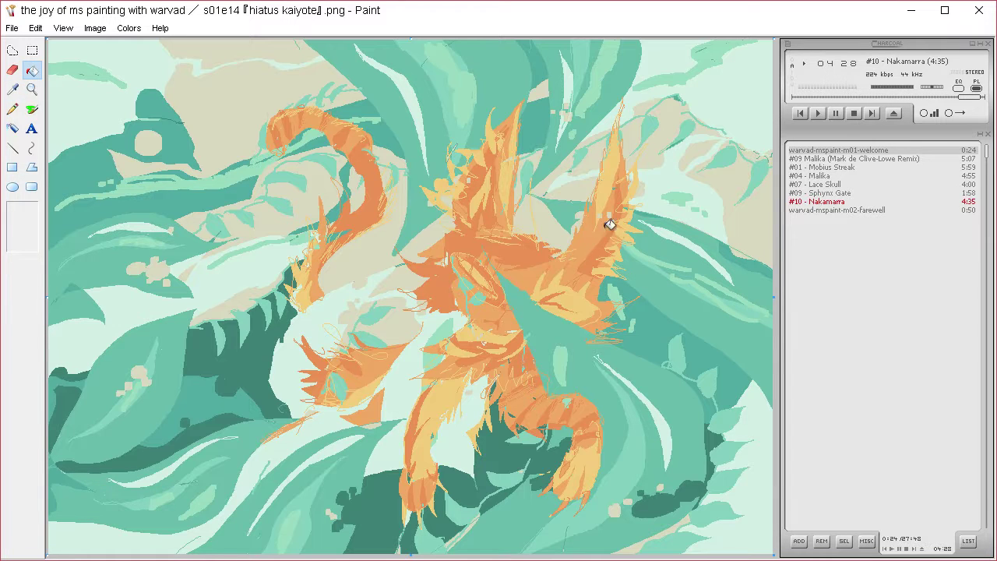
click(12, 109)
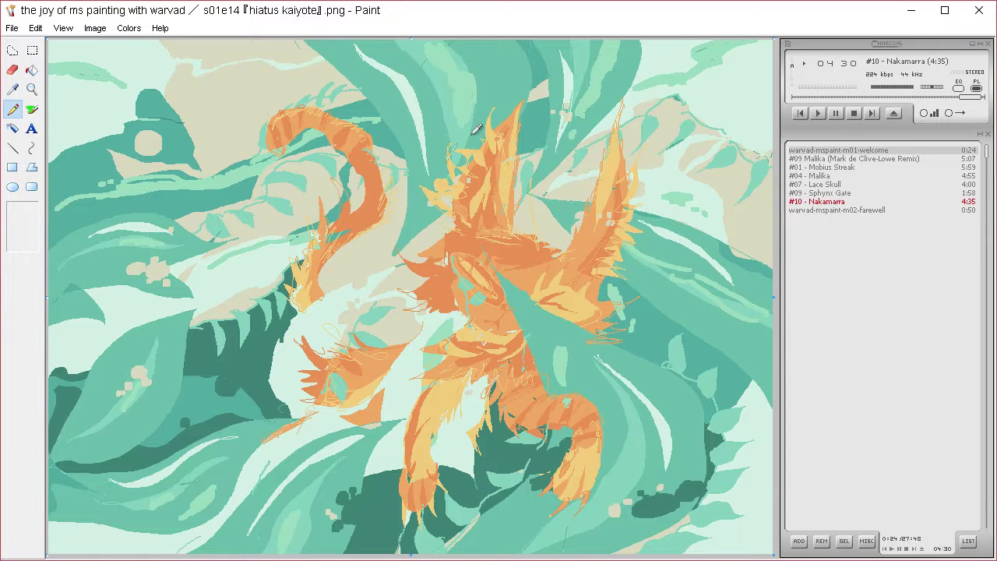
click(32, 70)
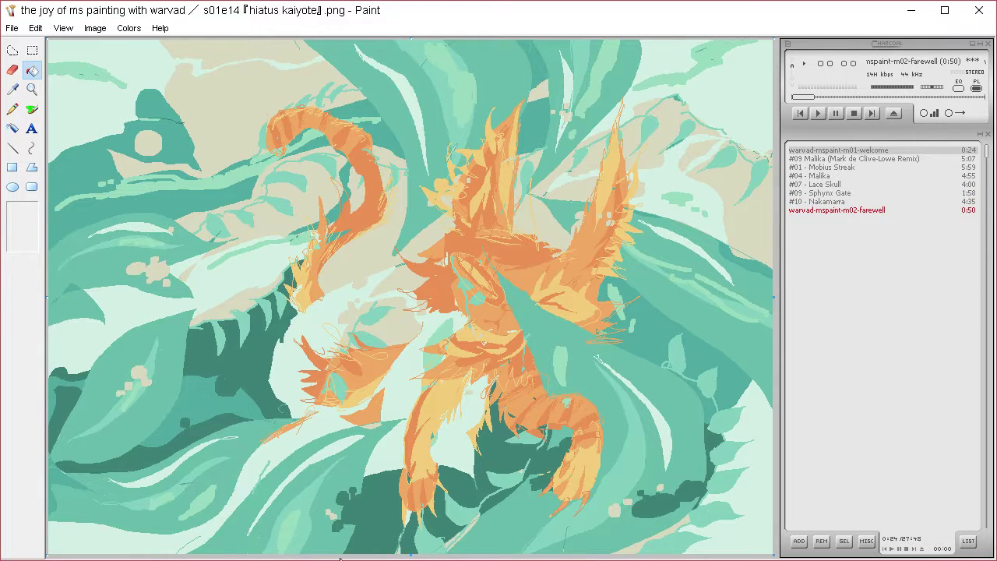
Sample a color from the yellow foreleg and draw a fur stroke down its paw
click(12, 90)
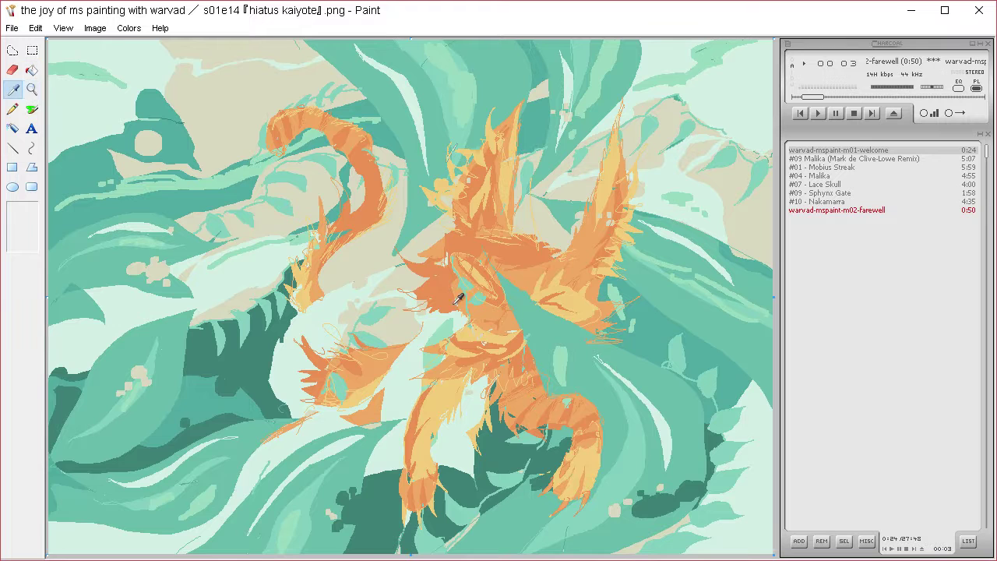
click(428, 463)
click(13, 109)
mouse_move(426, 475)
mouse_down()
mouse_move(419, 444)
mouse_move(423, 512)
mouse_up()
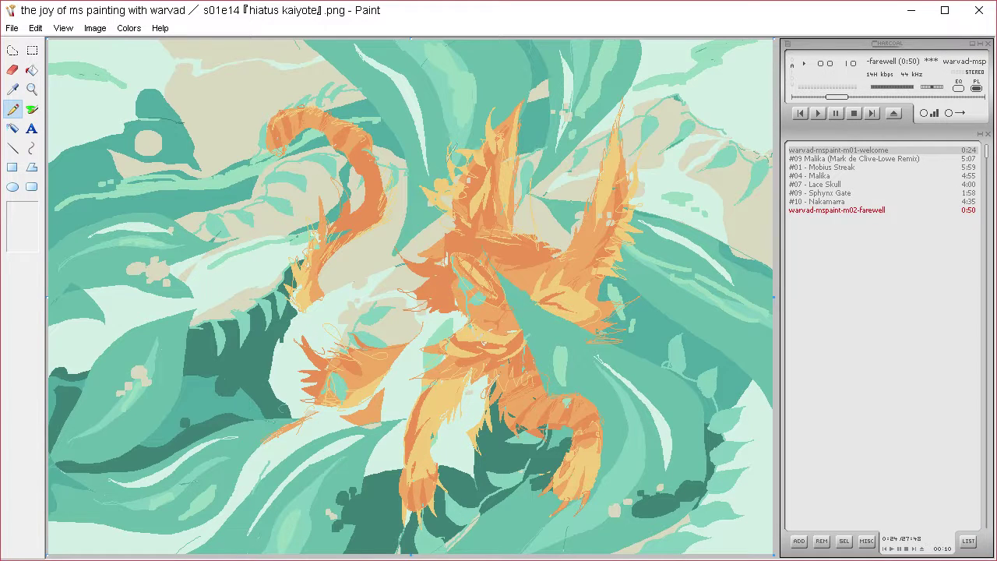